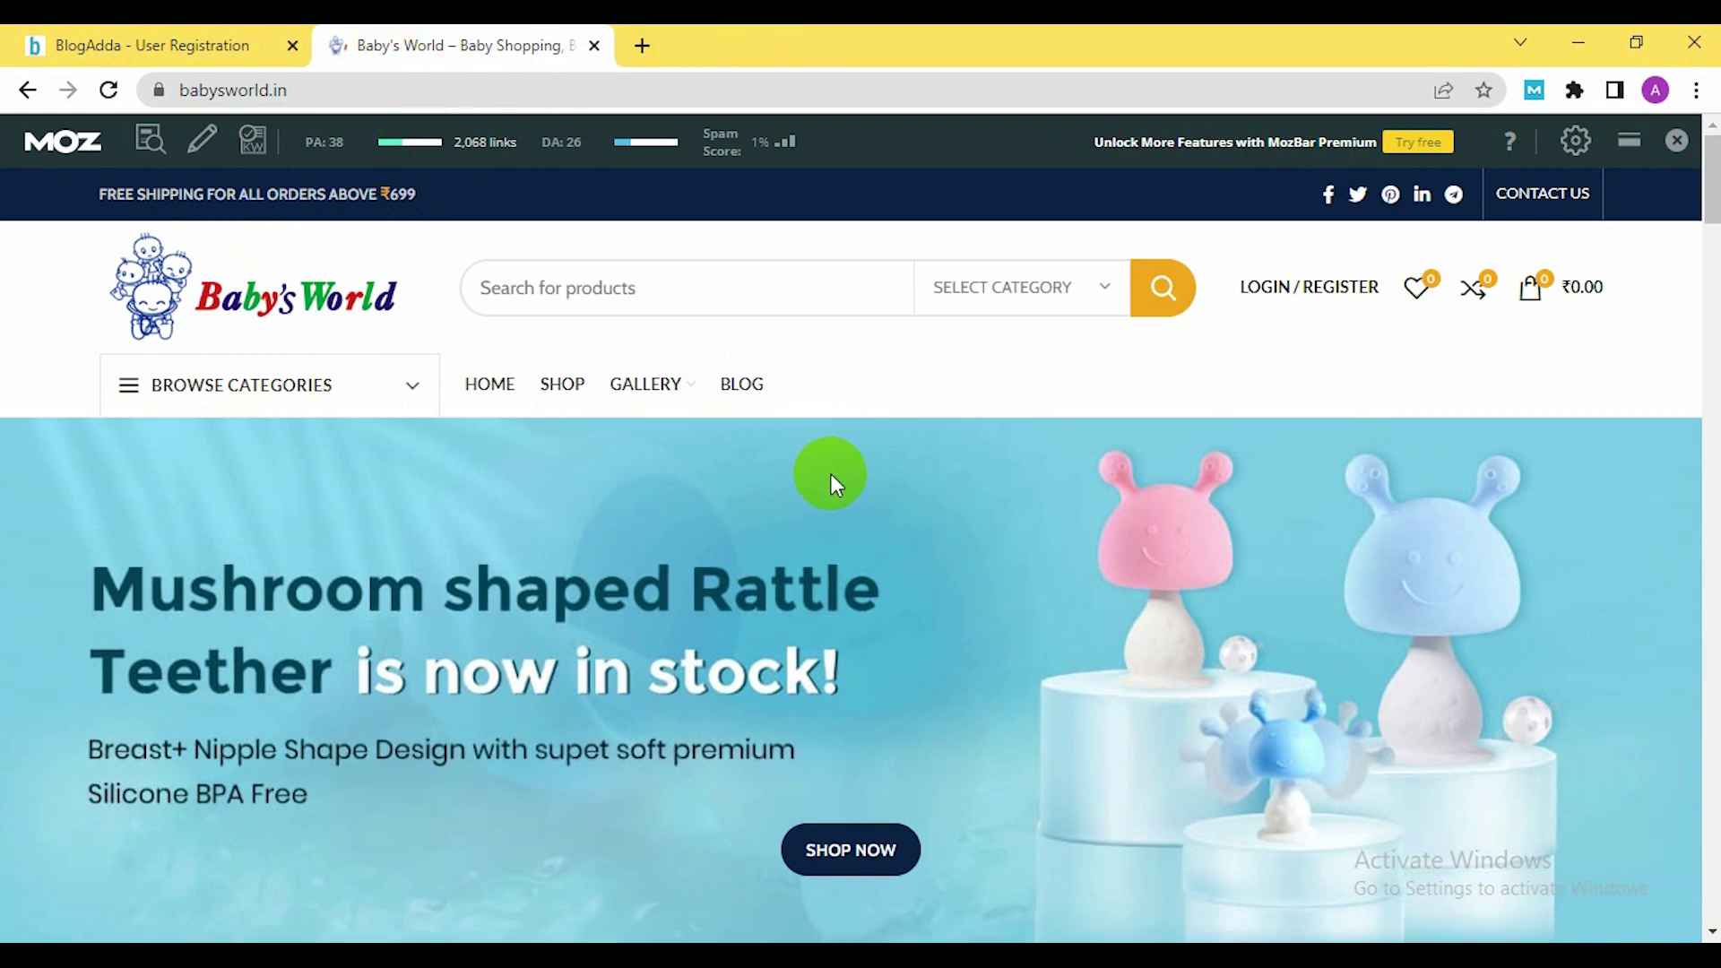
scroll(857, 484, down, 20)
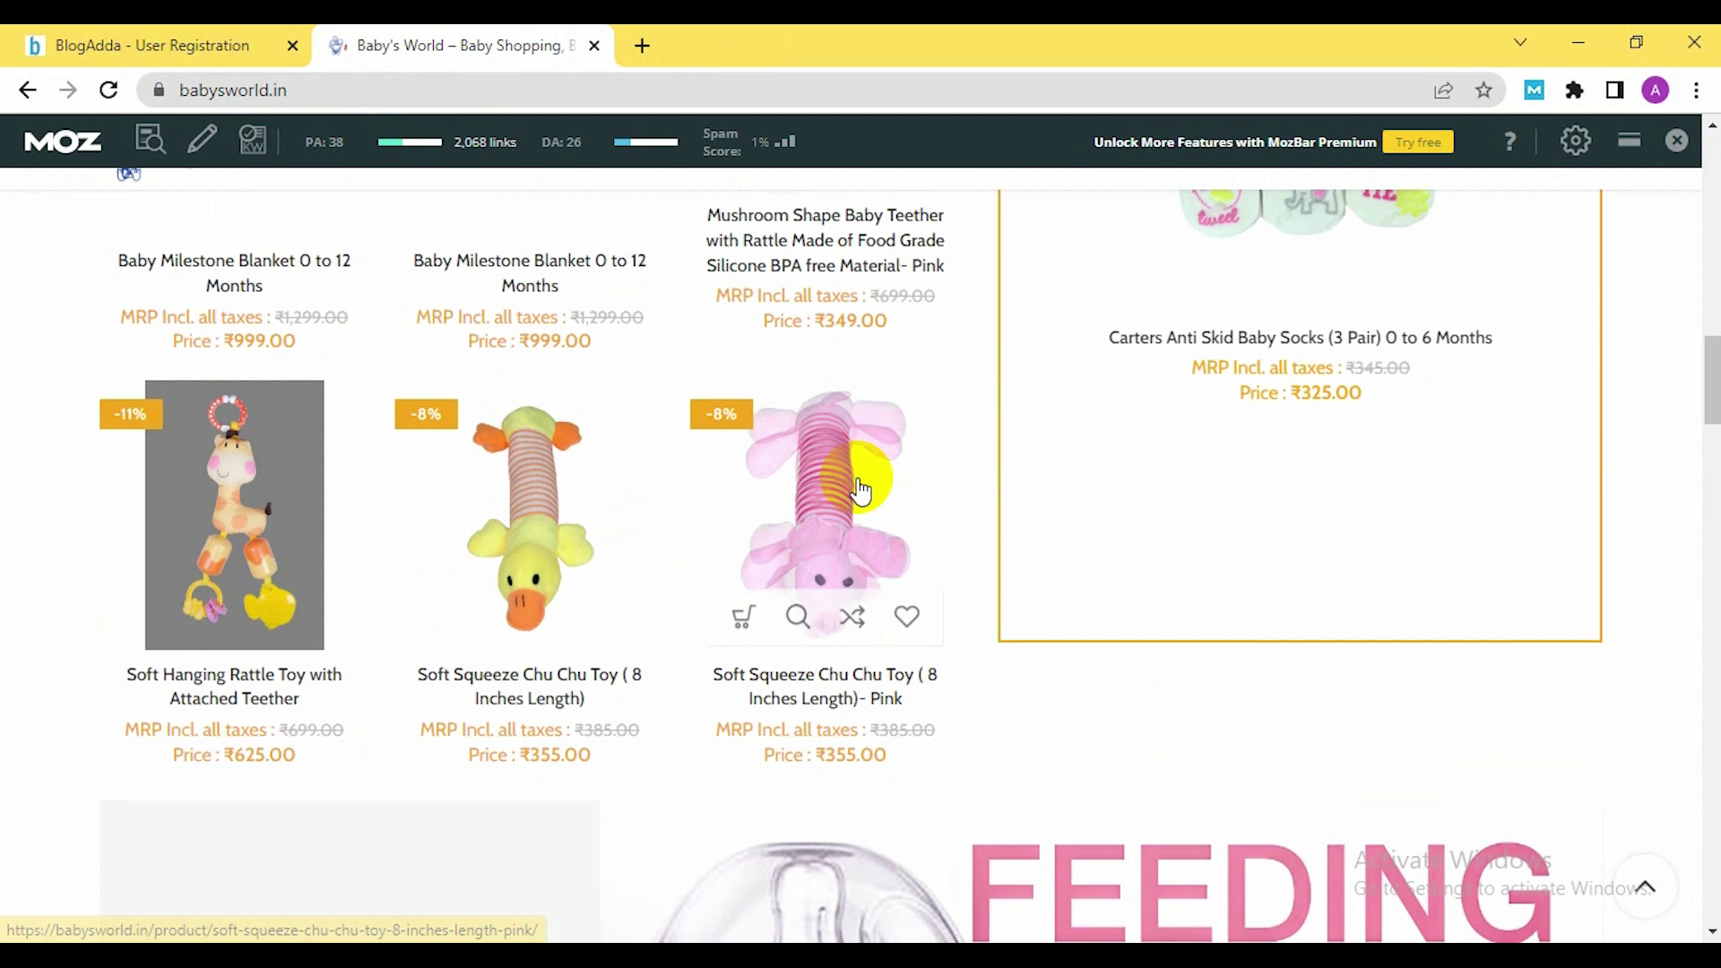
scroll(858, 491, down, 20)
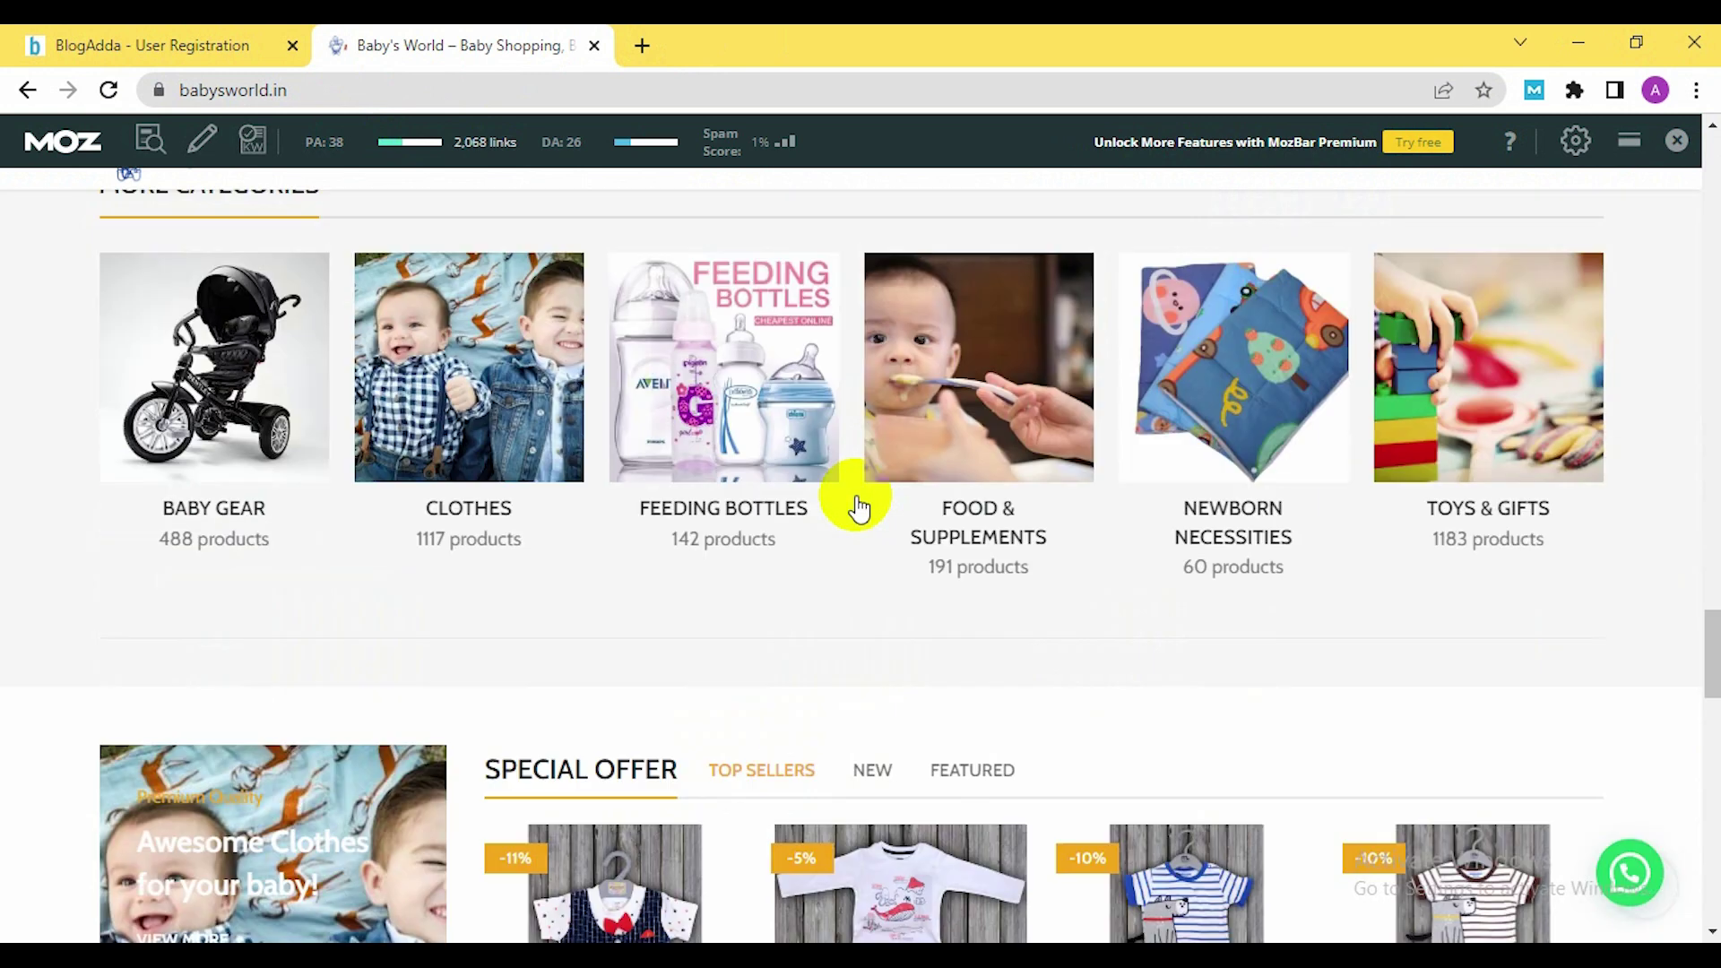
scroll(859, 508, down, 20)
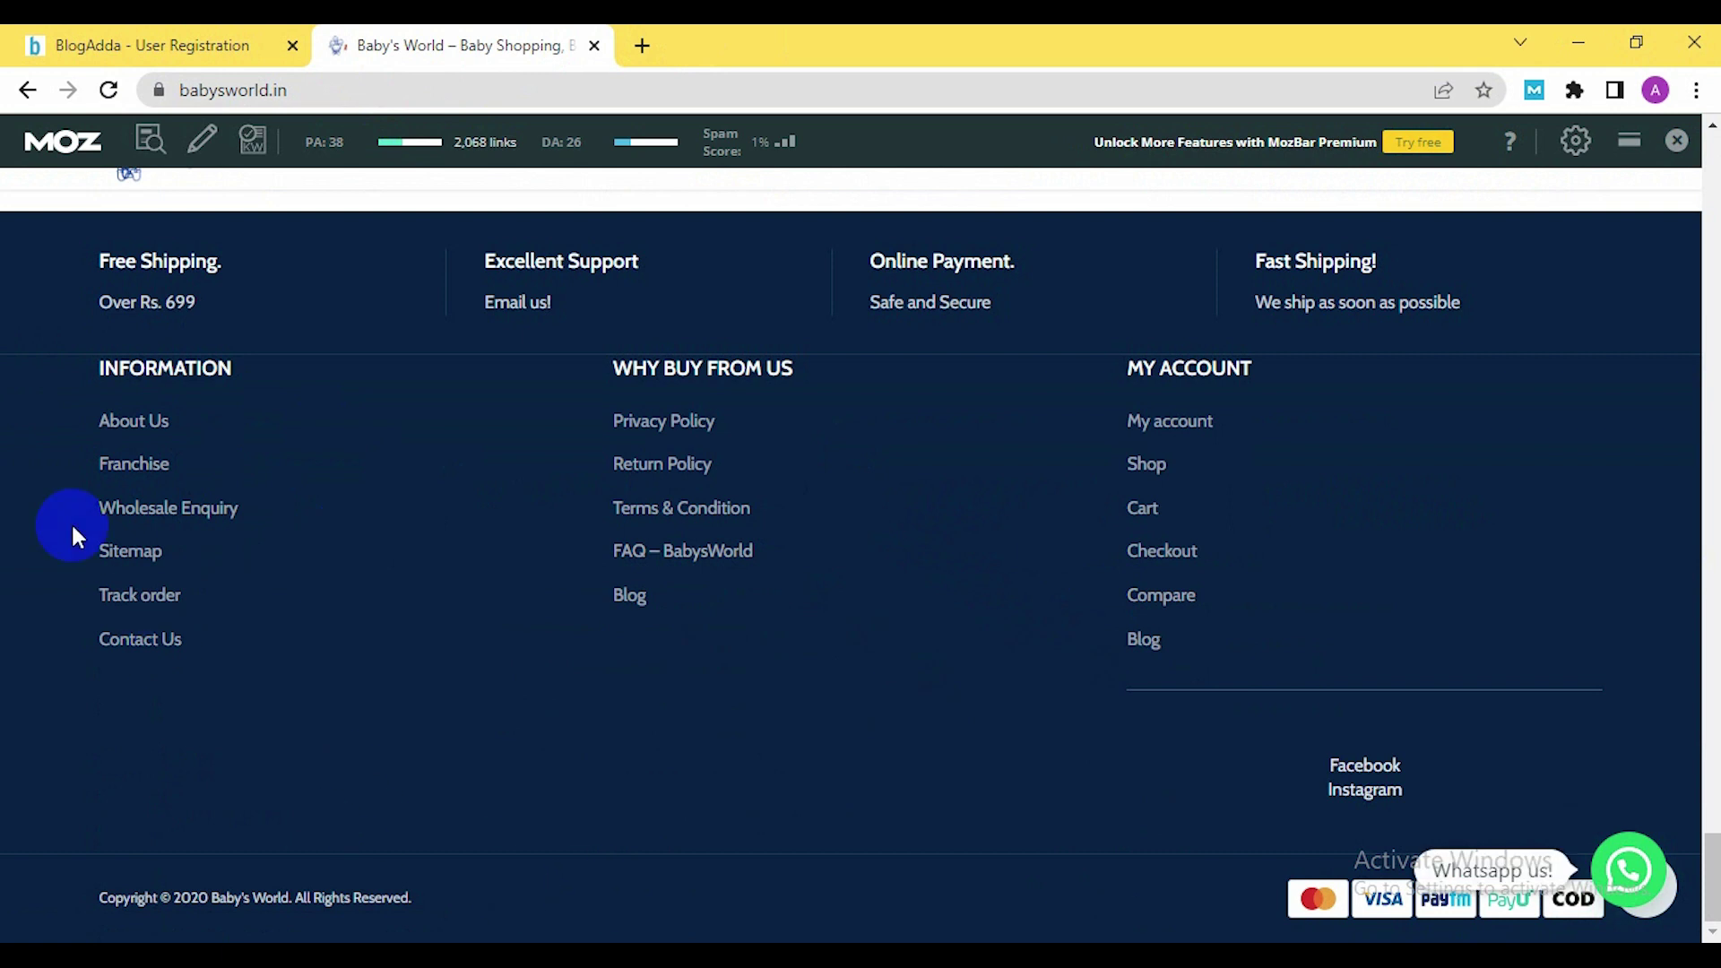
click(144, 421)
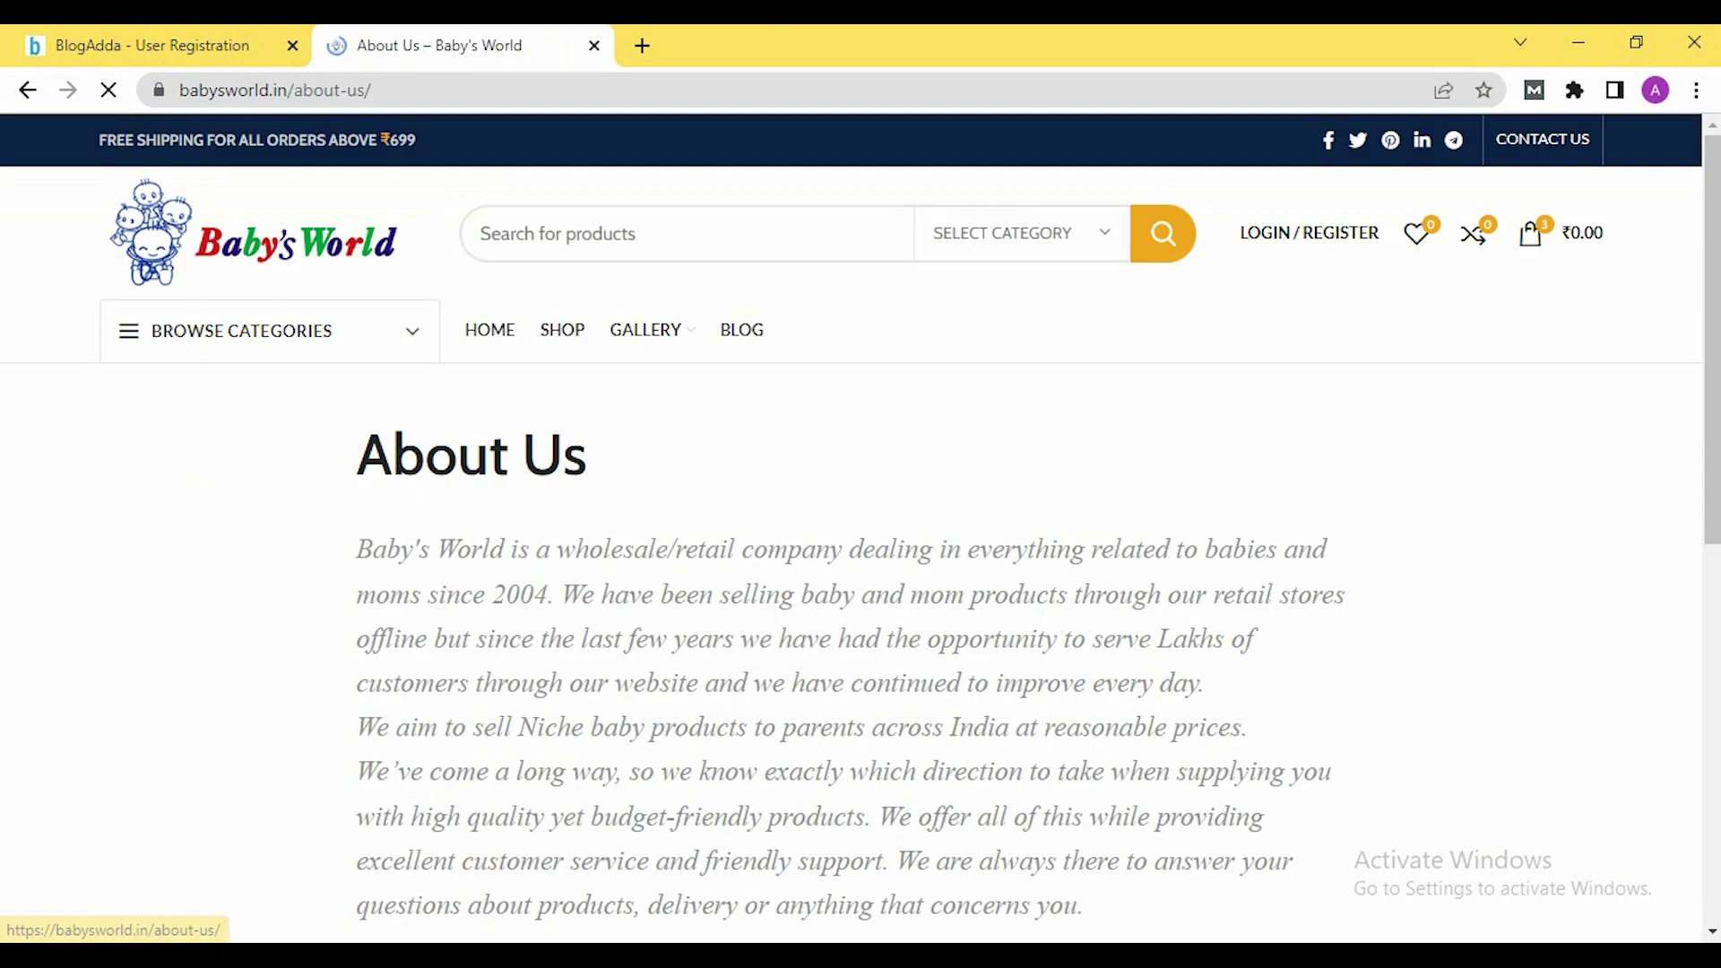
scroll(706, 662, down, 4)
scroll(707, 658, down, 5)
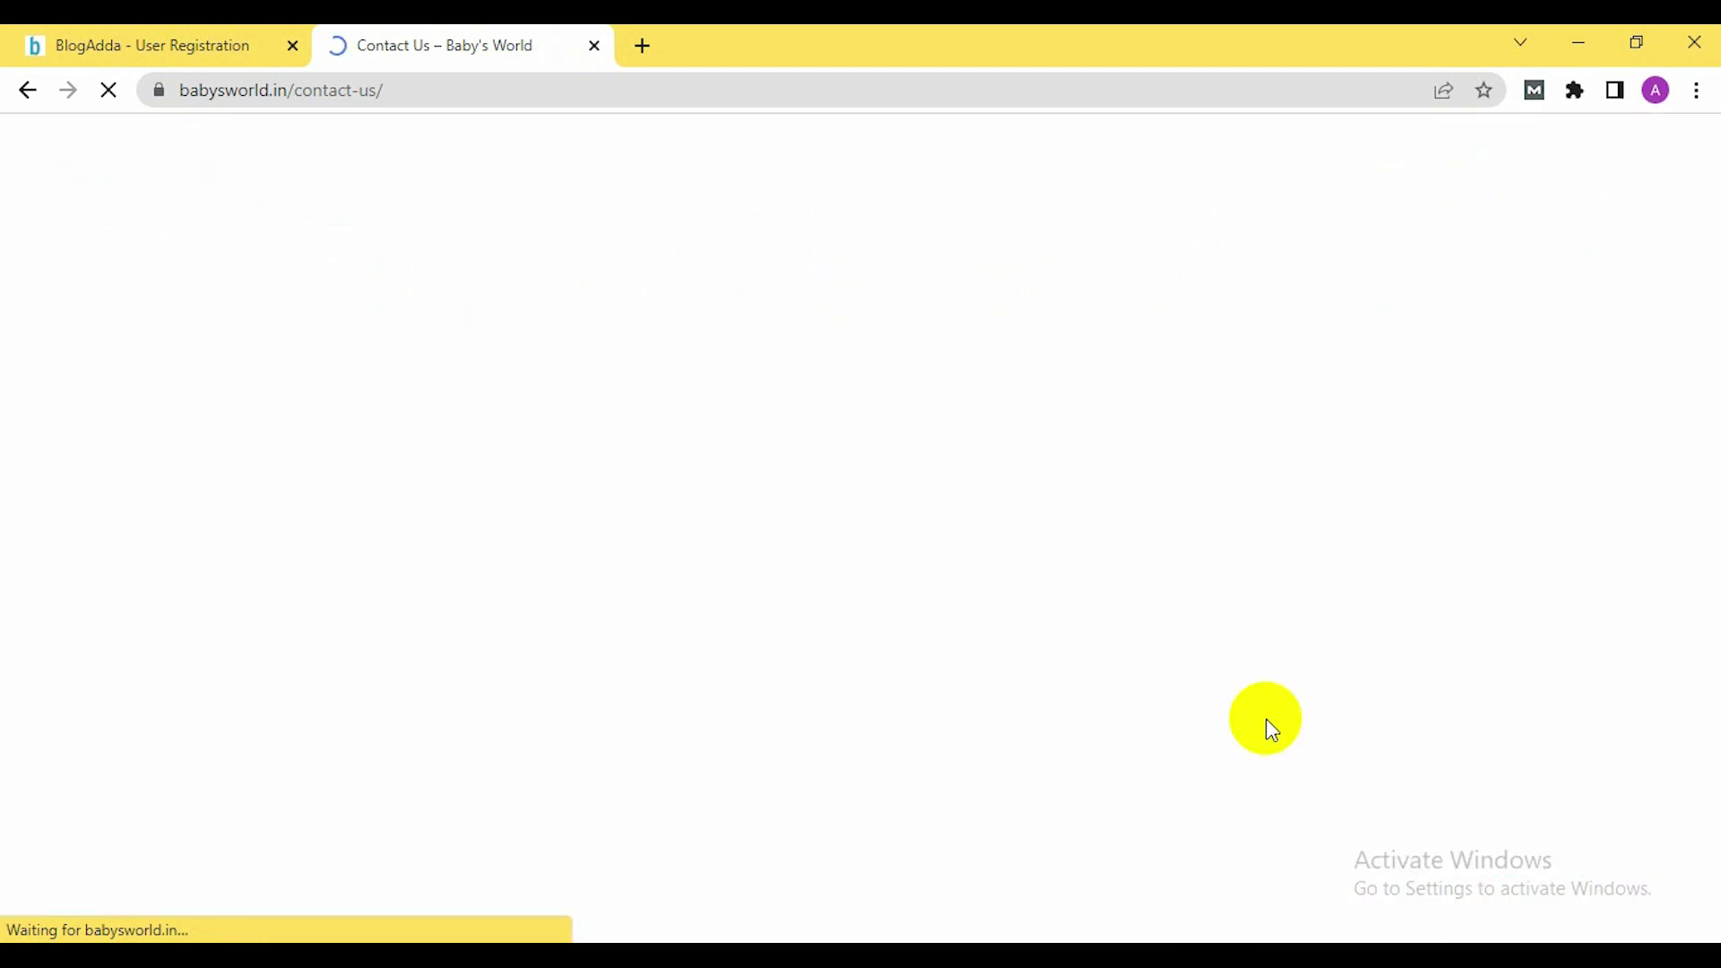
key(alt+Tab)
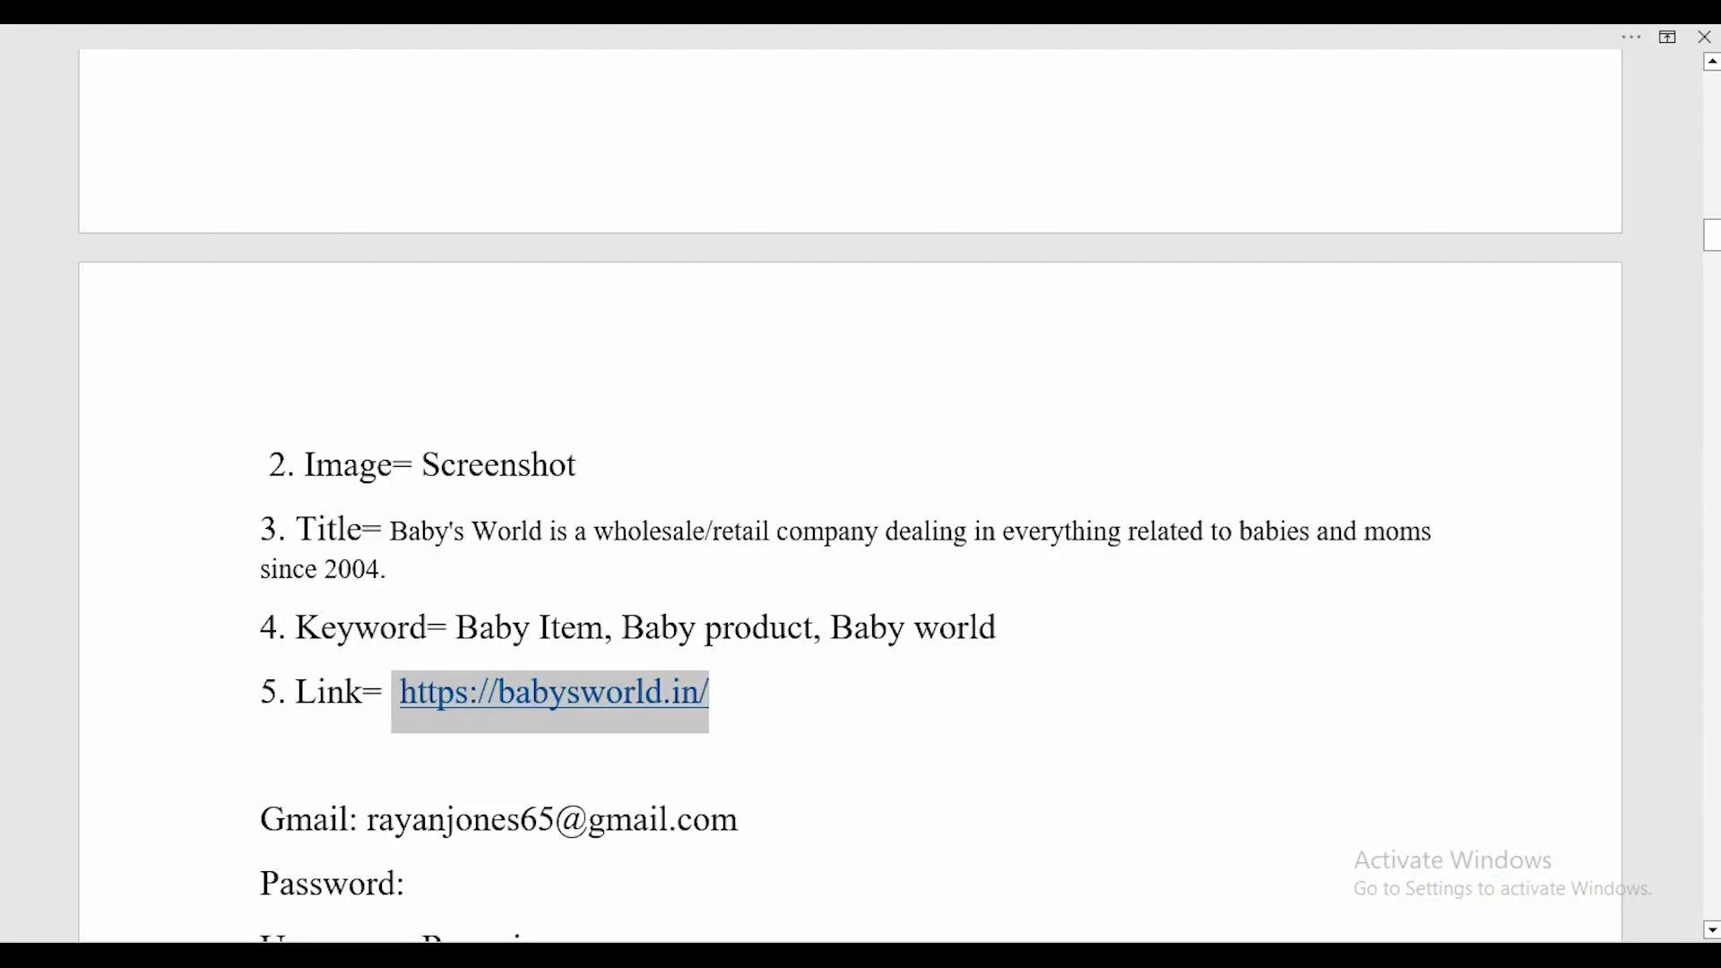
Replace the BlogAdda City entry 'United States' with 'kolkata', leaving State as Uttarakhand
key(alt+Tab)
click(144, 45)
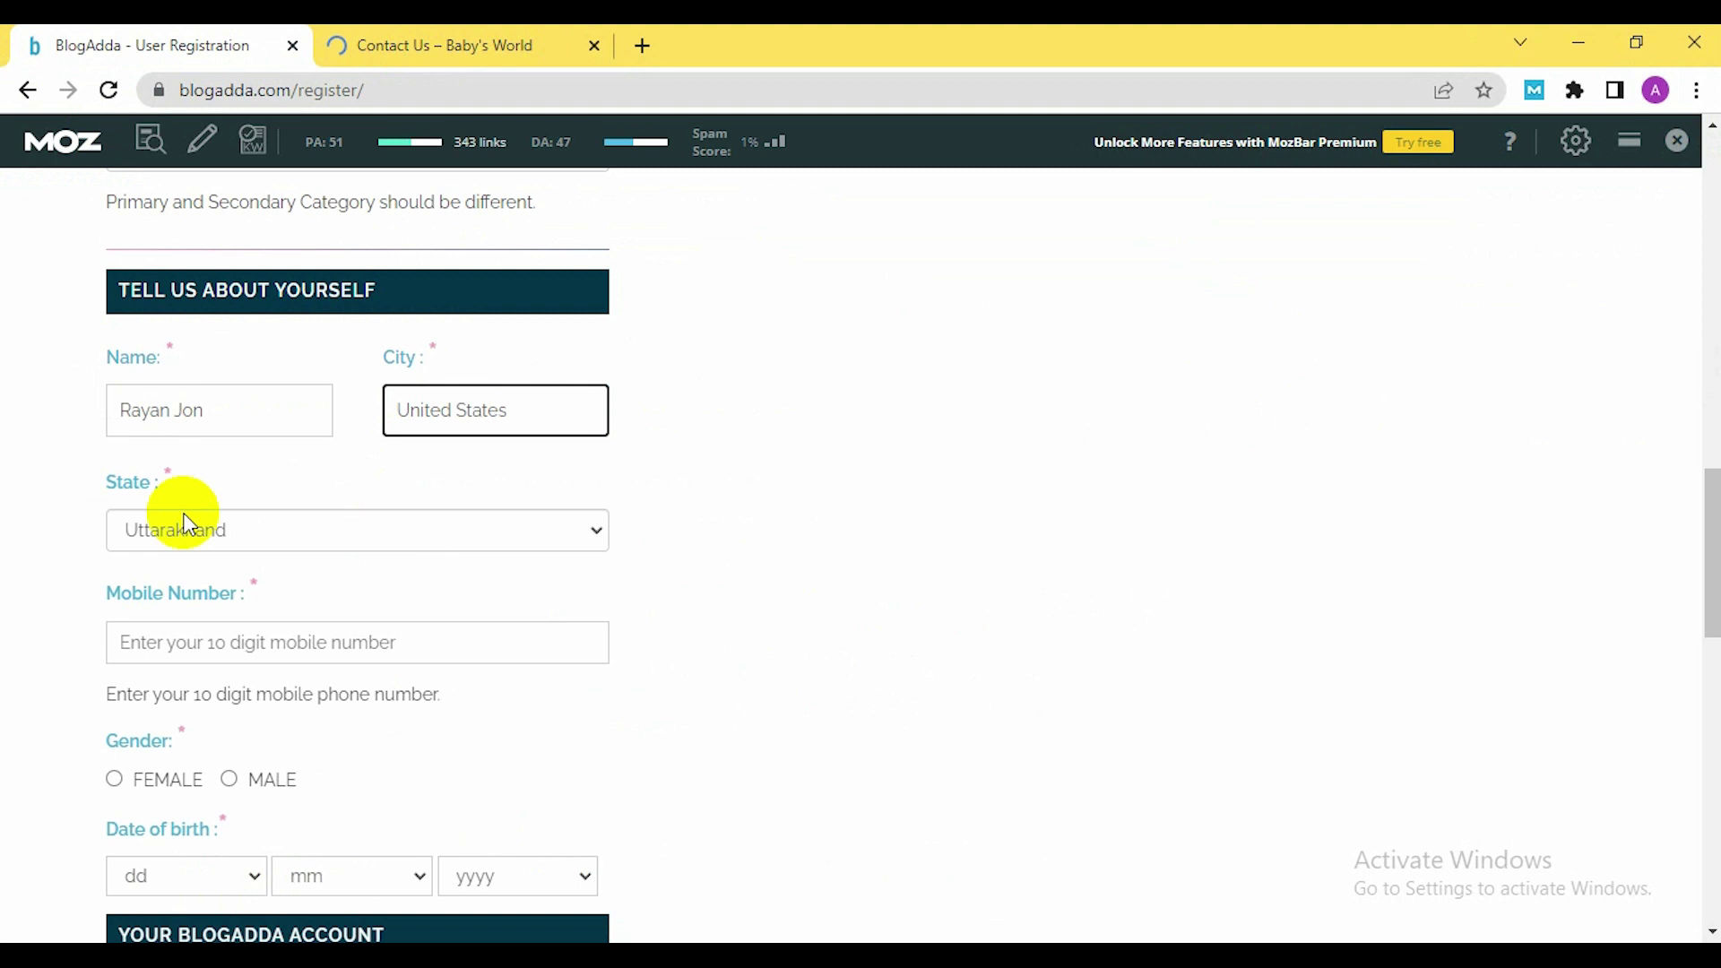
scroll(175, 516, up, 3)
scroll(471, 578, down, 2)
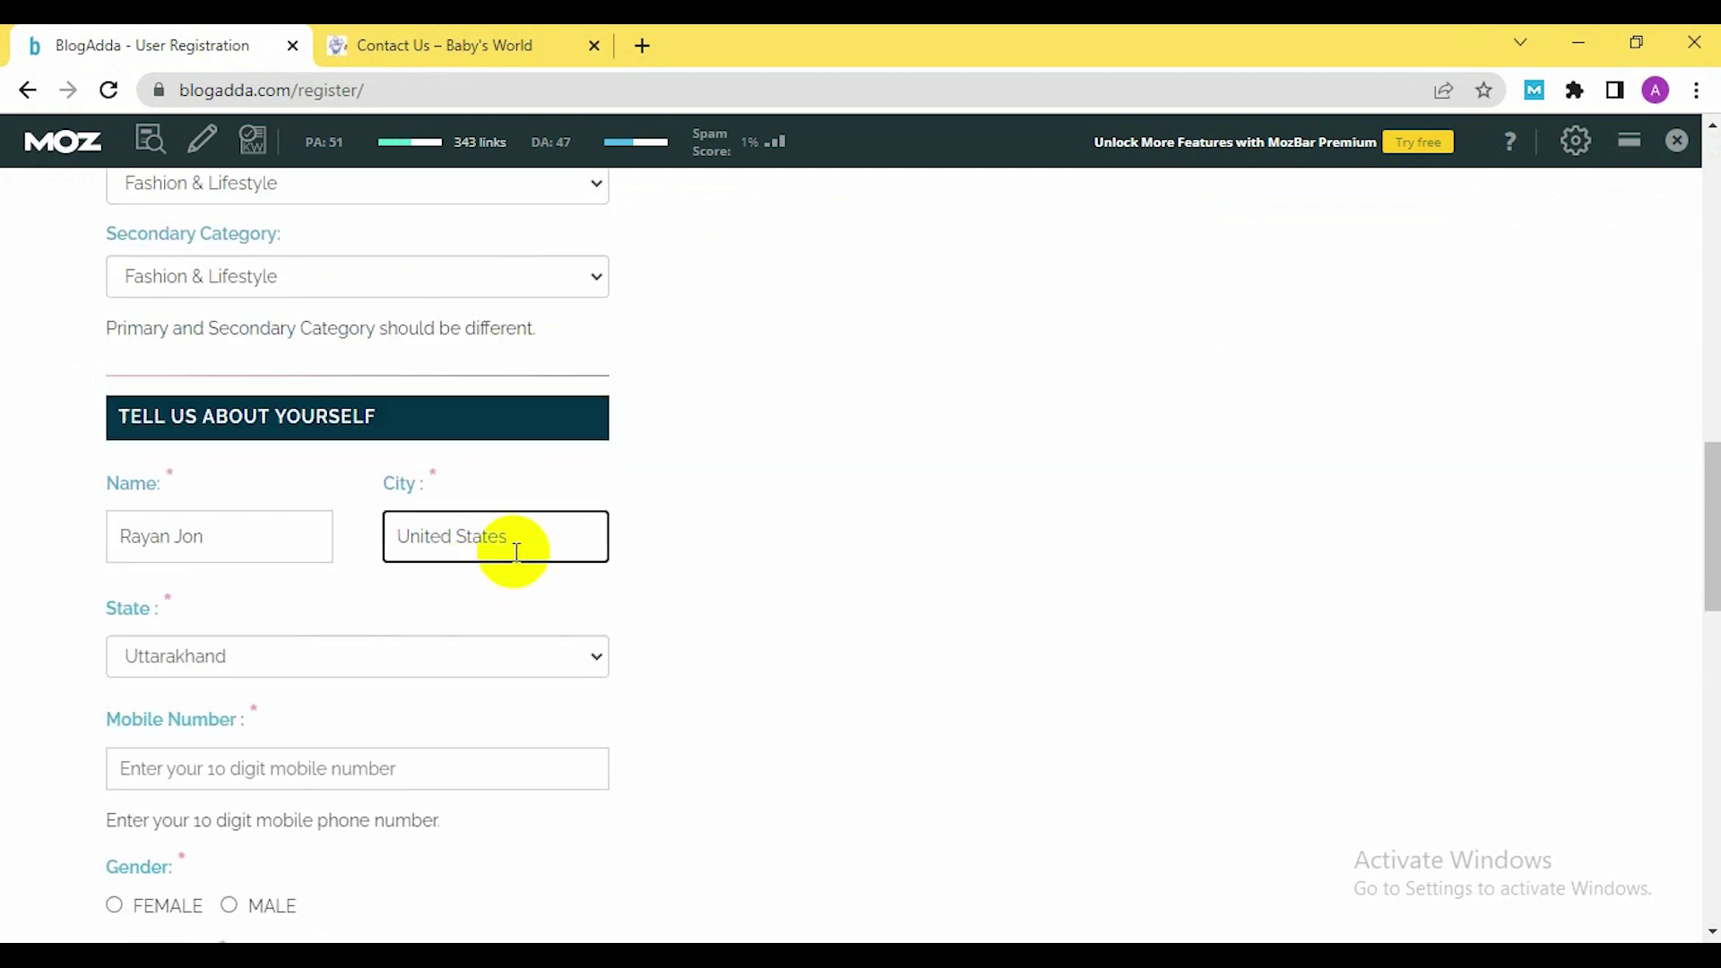
drag(517, 551, 398, 536)
click(577, 662)
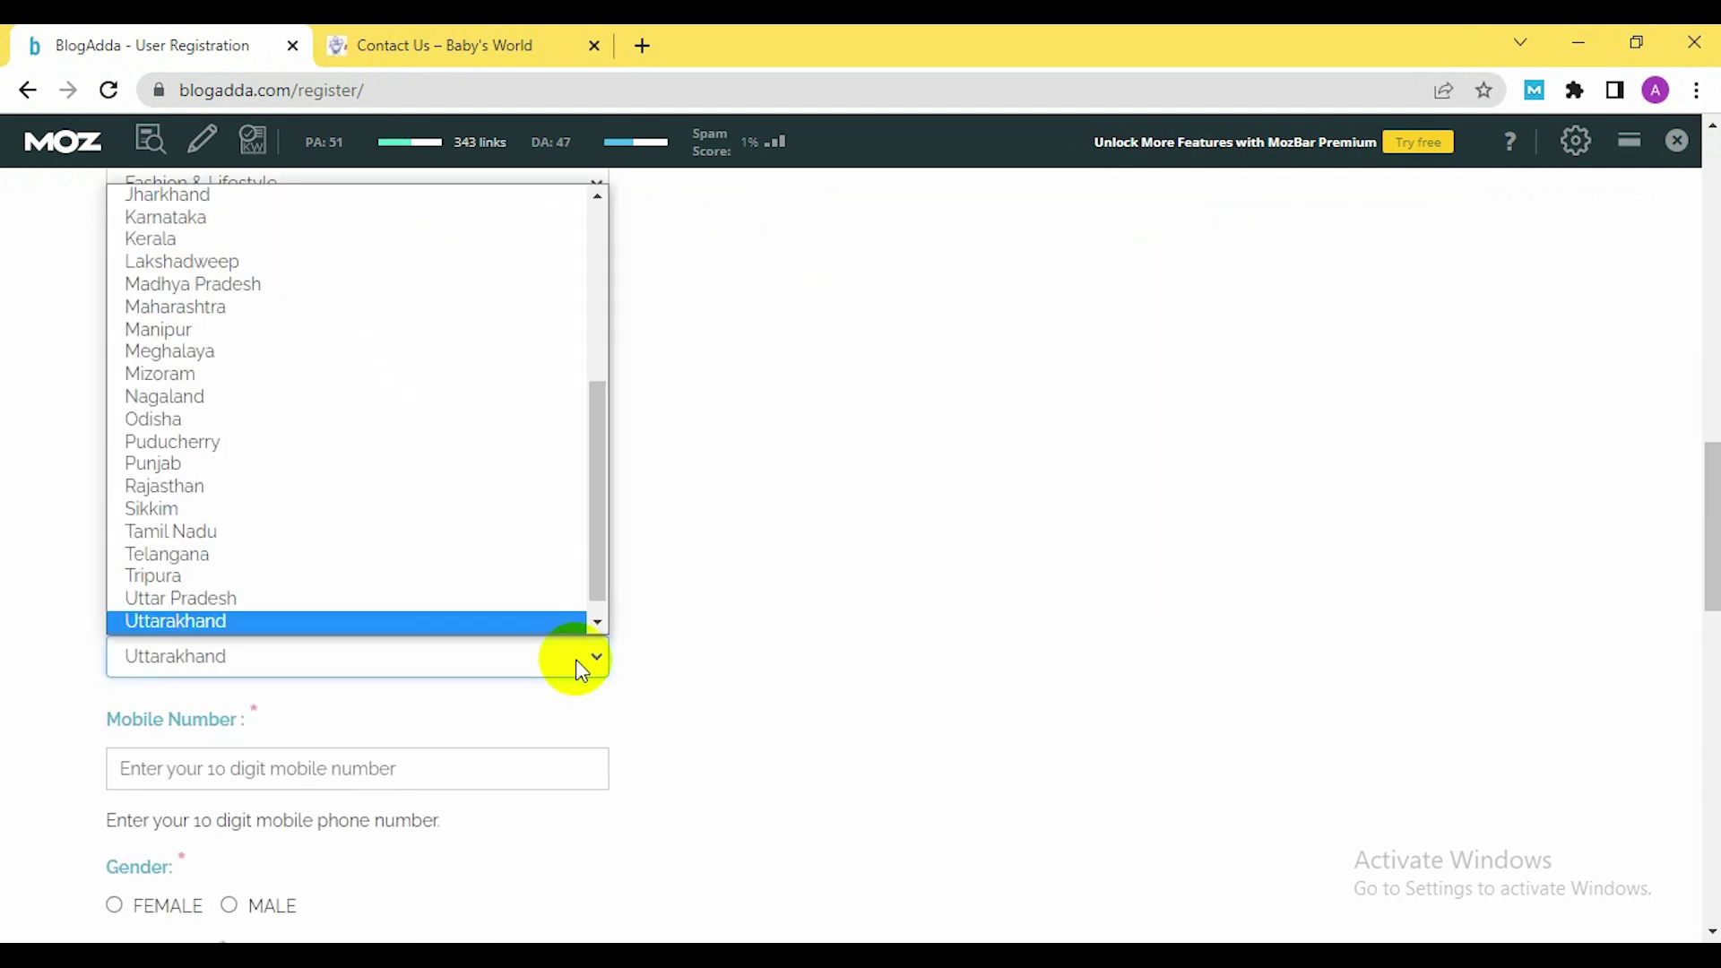
click(576, 660)
drag(484, 538, 422, 543)
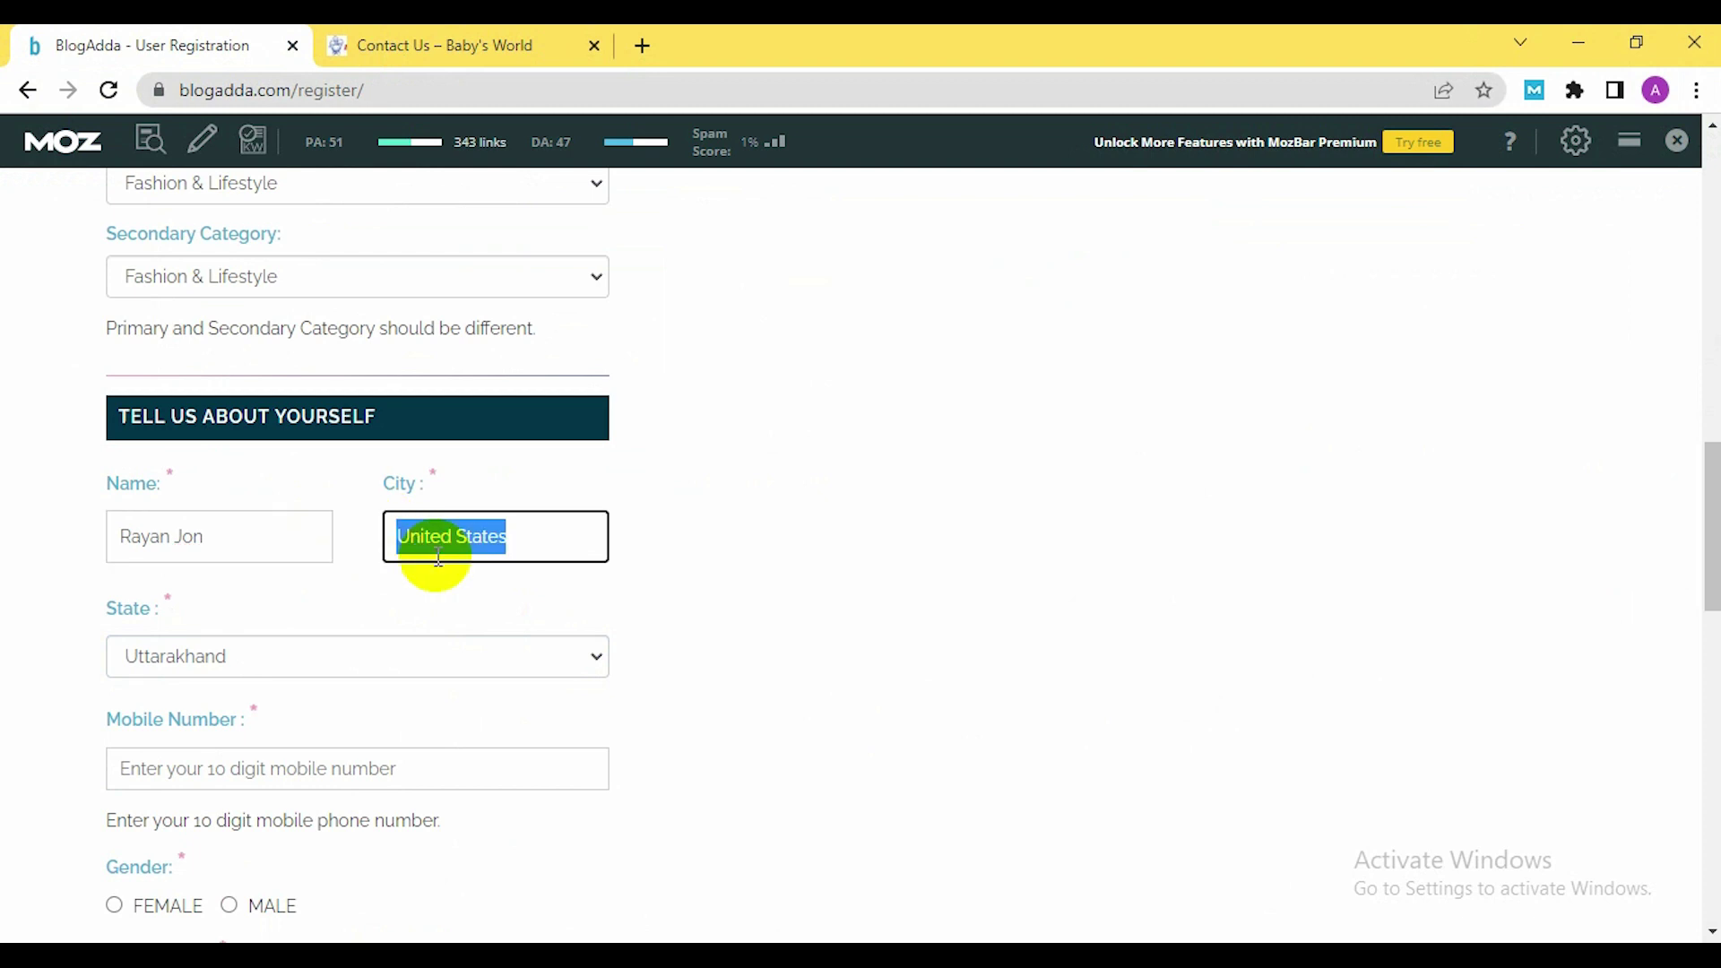
text(kolkata)
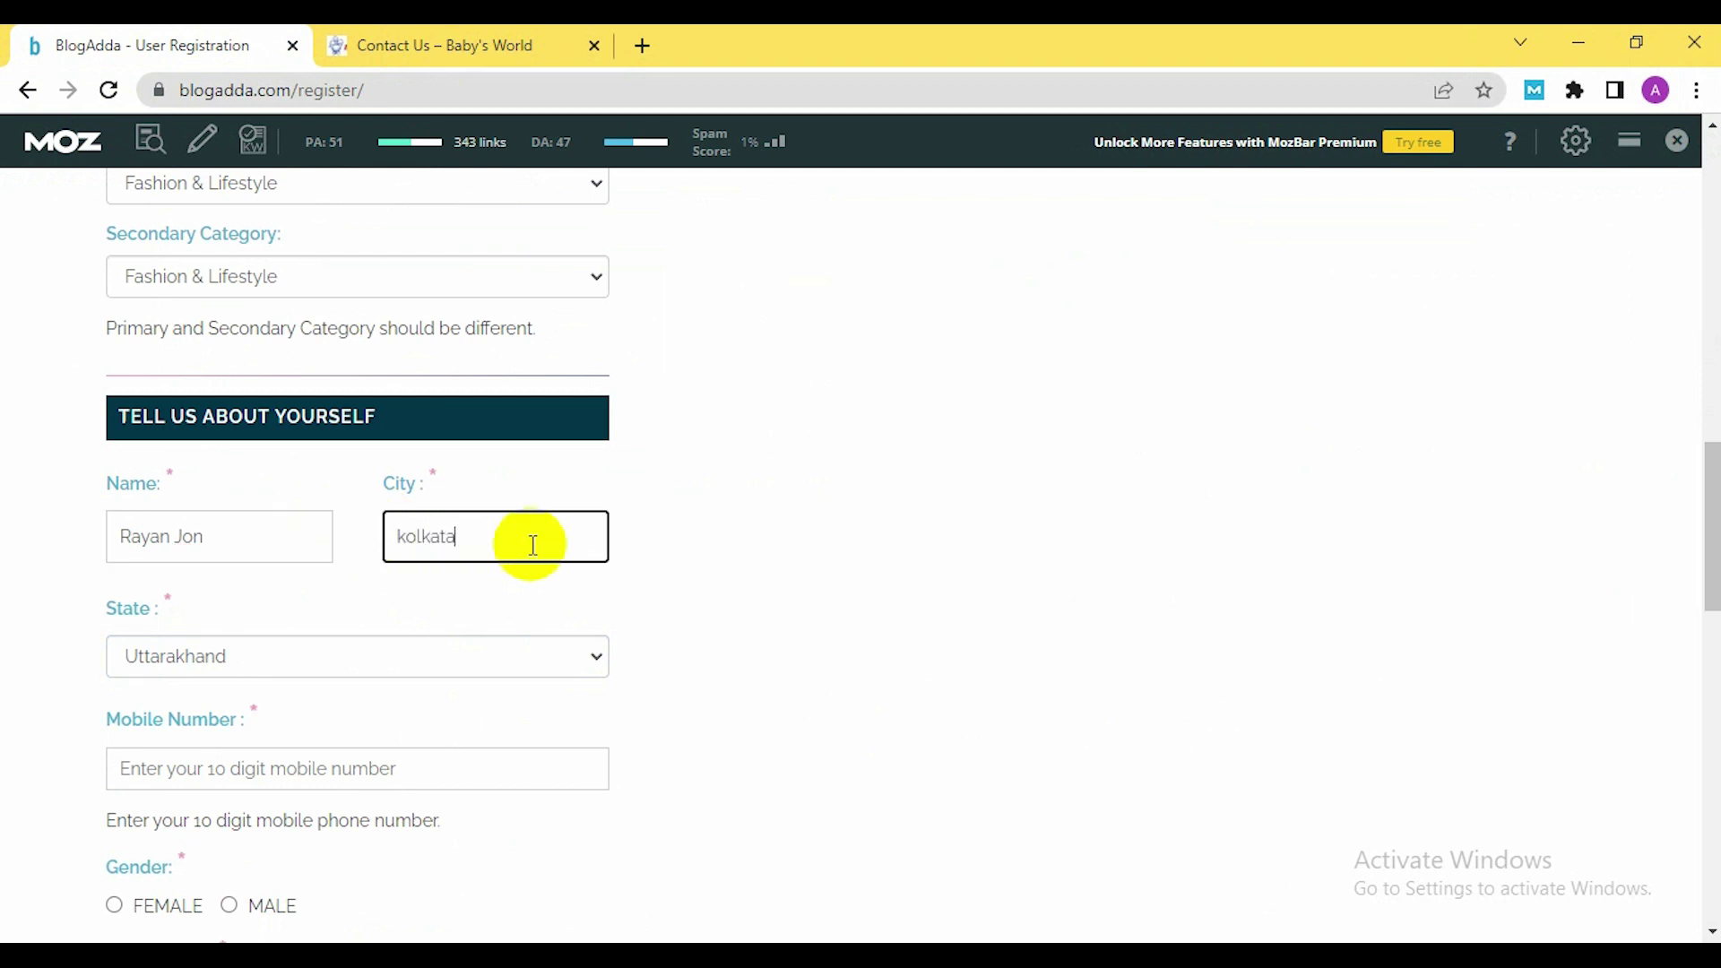
scroll(358, 627, down, 3)
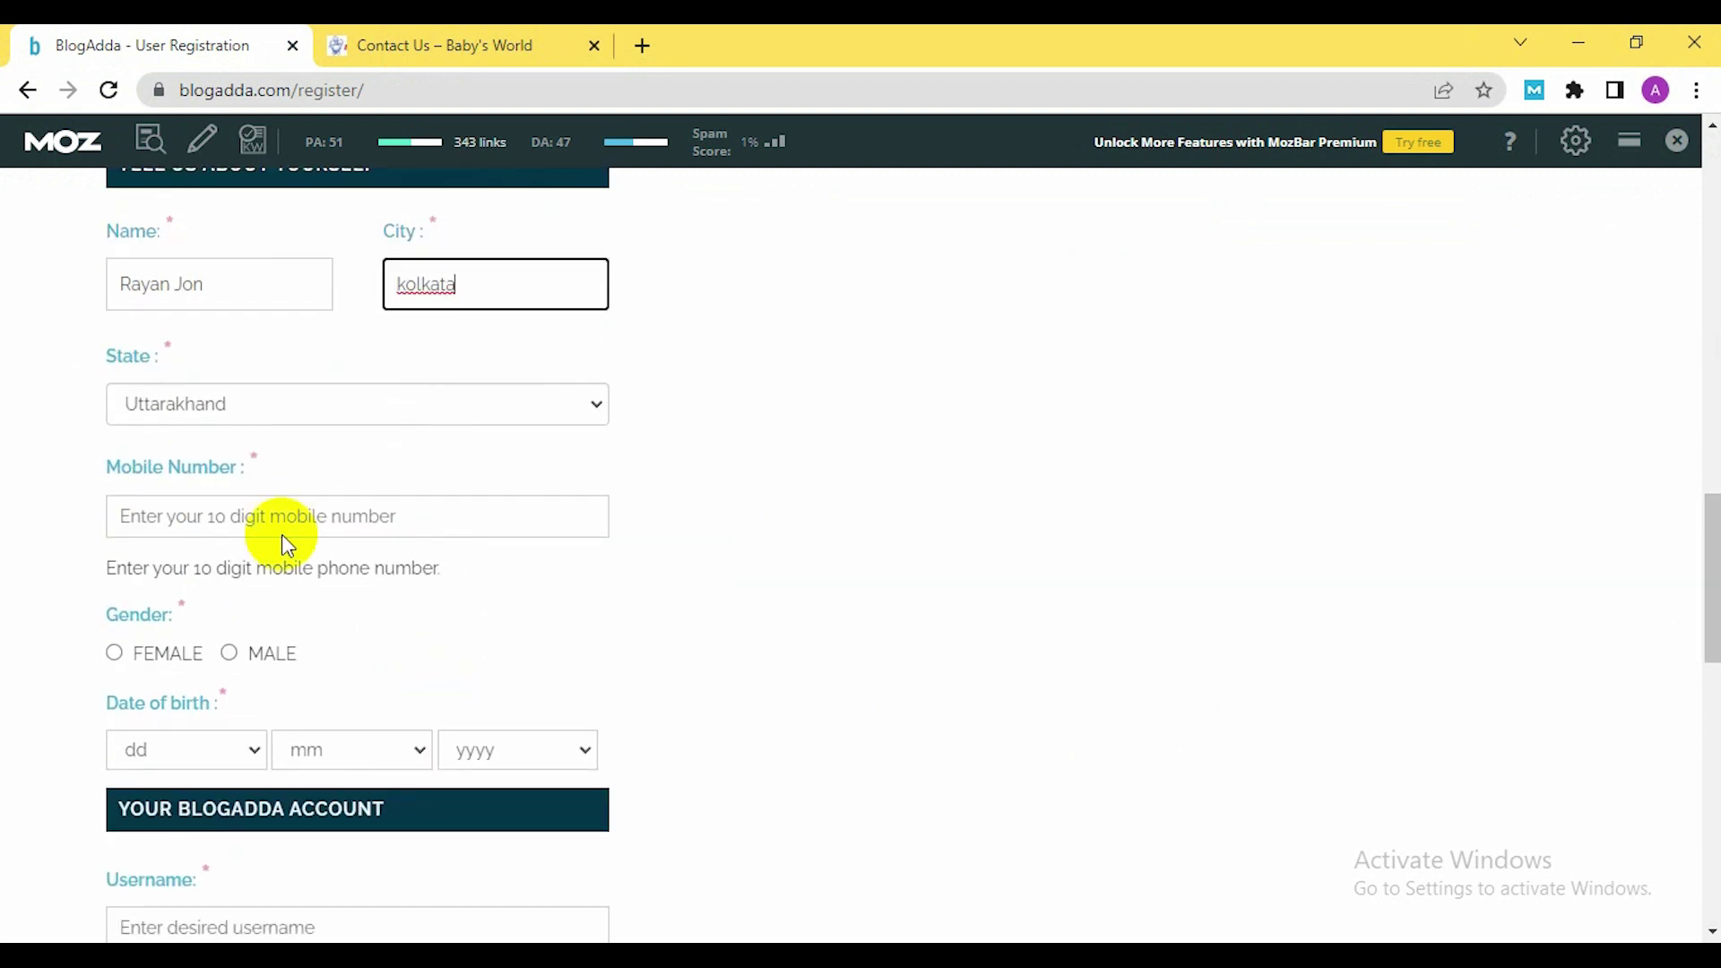
click(332, 515)
click(536, 41)
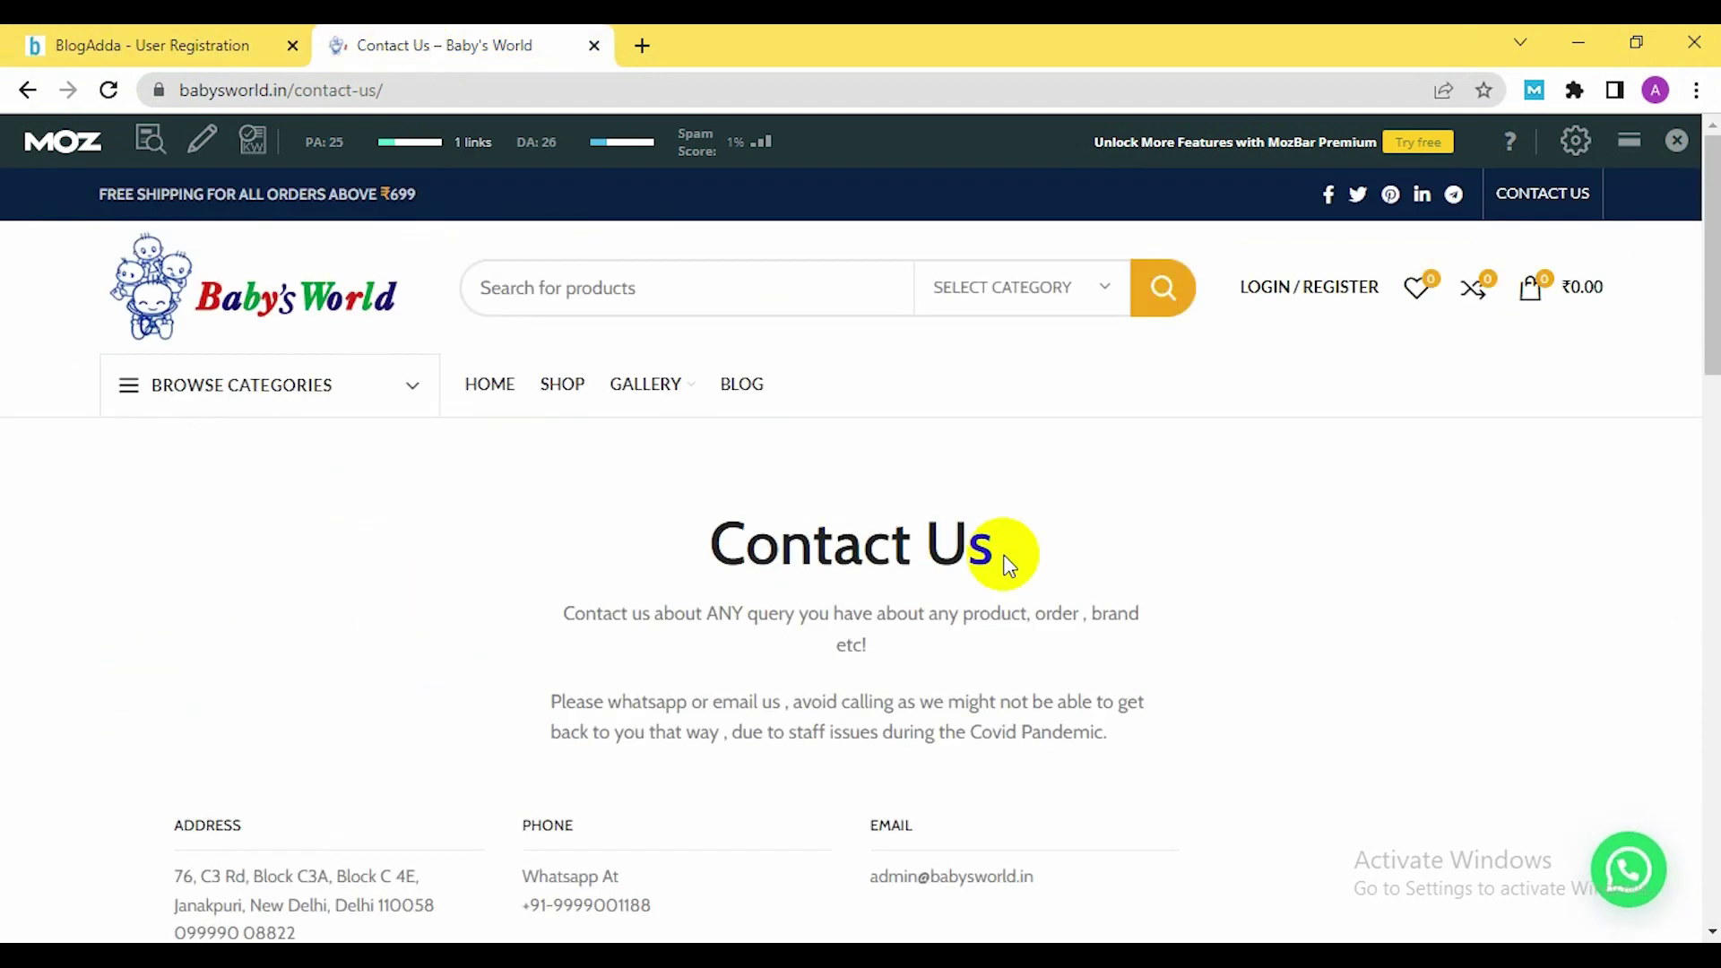
Select the store's WhatsApp phone number in the Contact Us details
scroll(941, 503, down, 2)
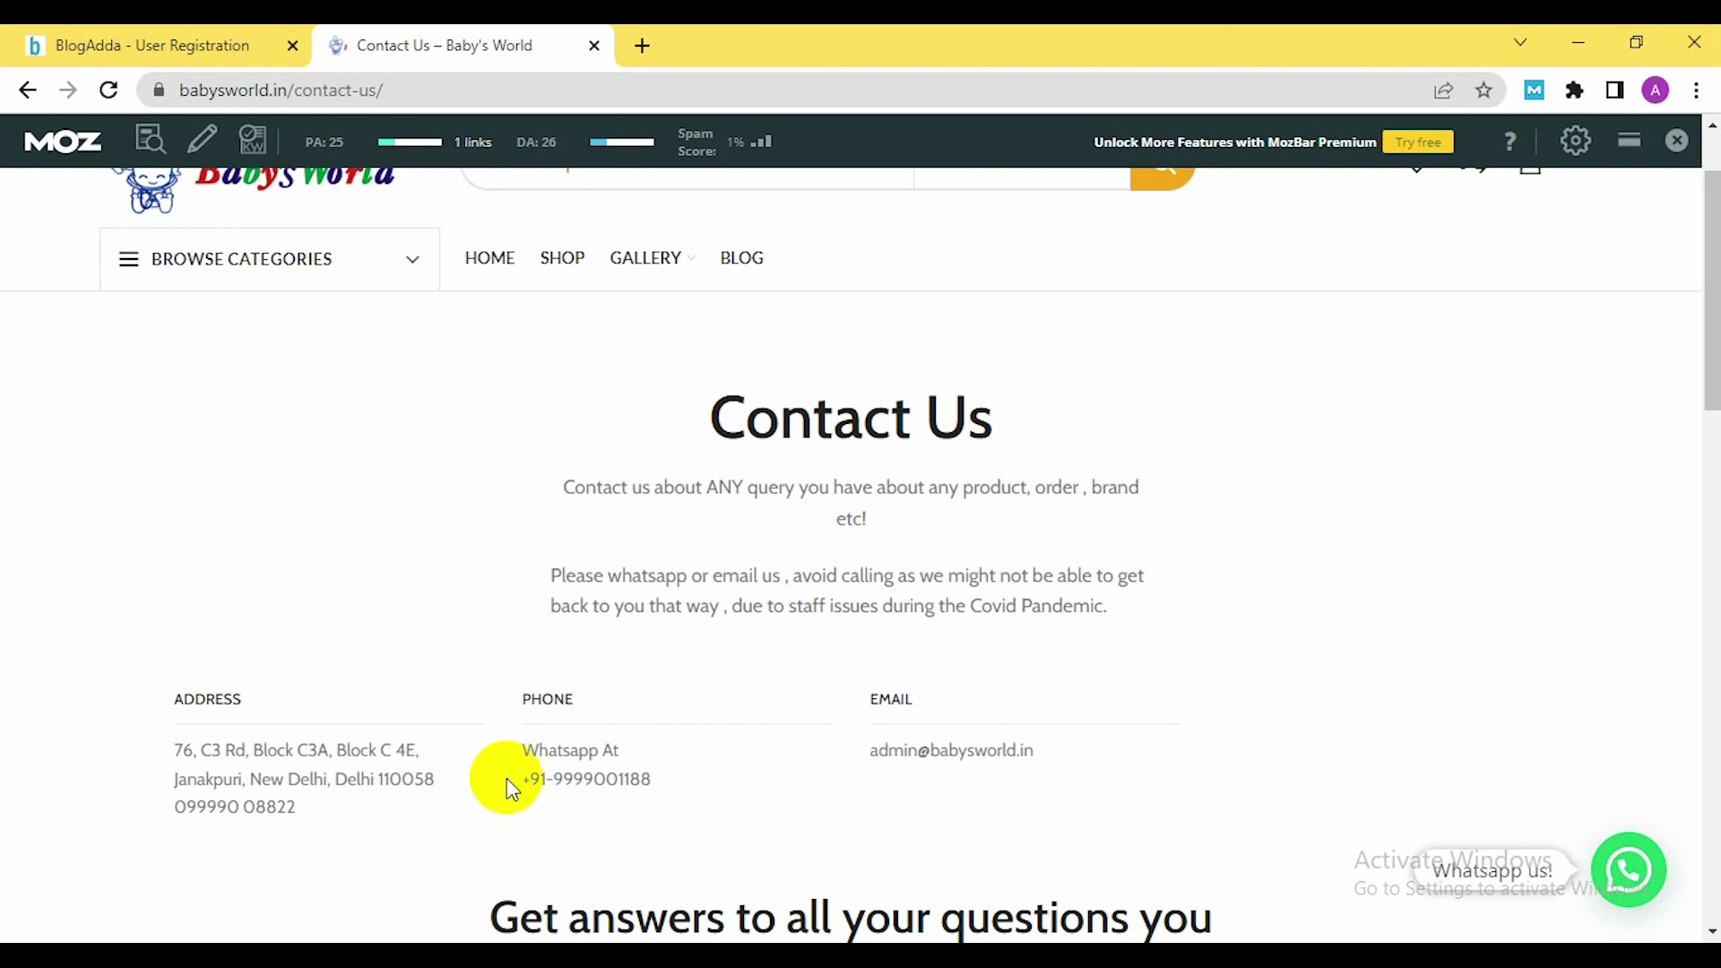
drag(518, 779, 663, 781)
key(ctrl+c)
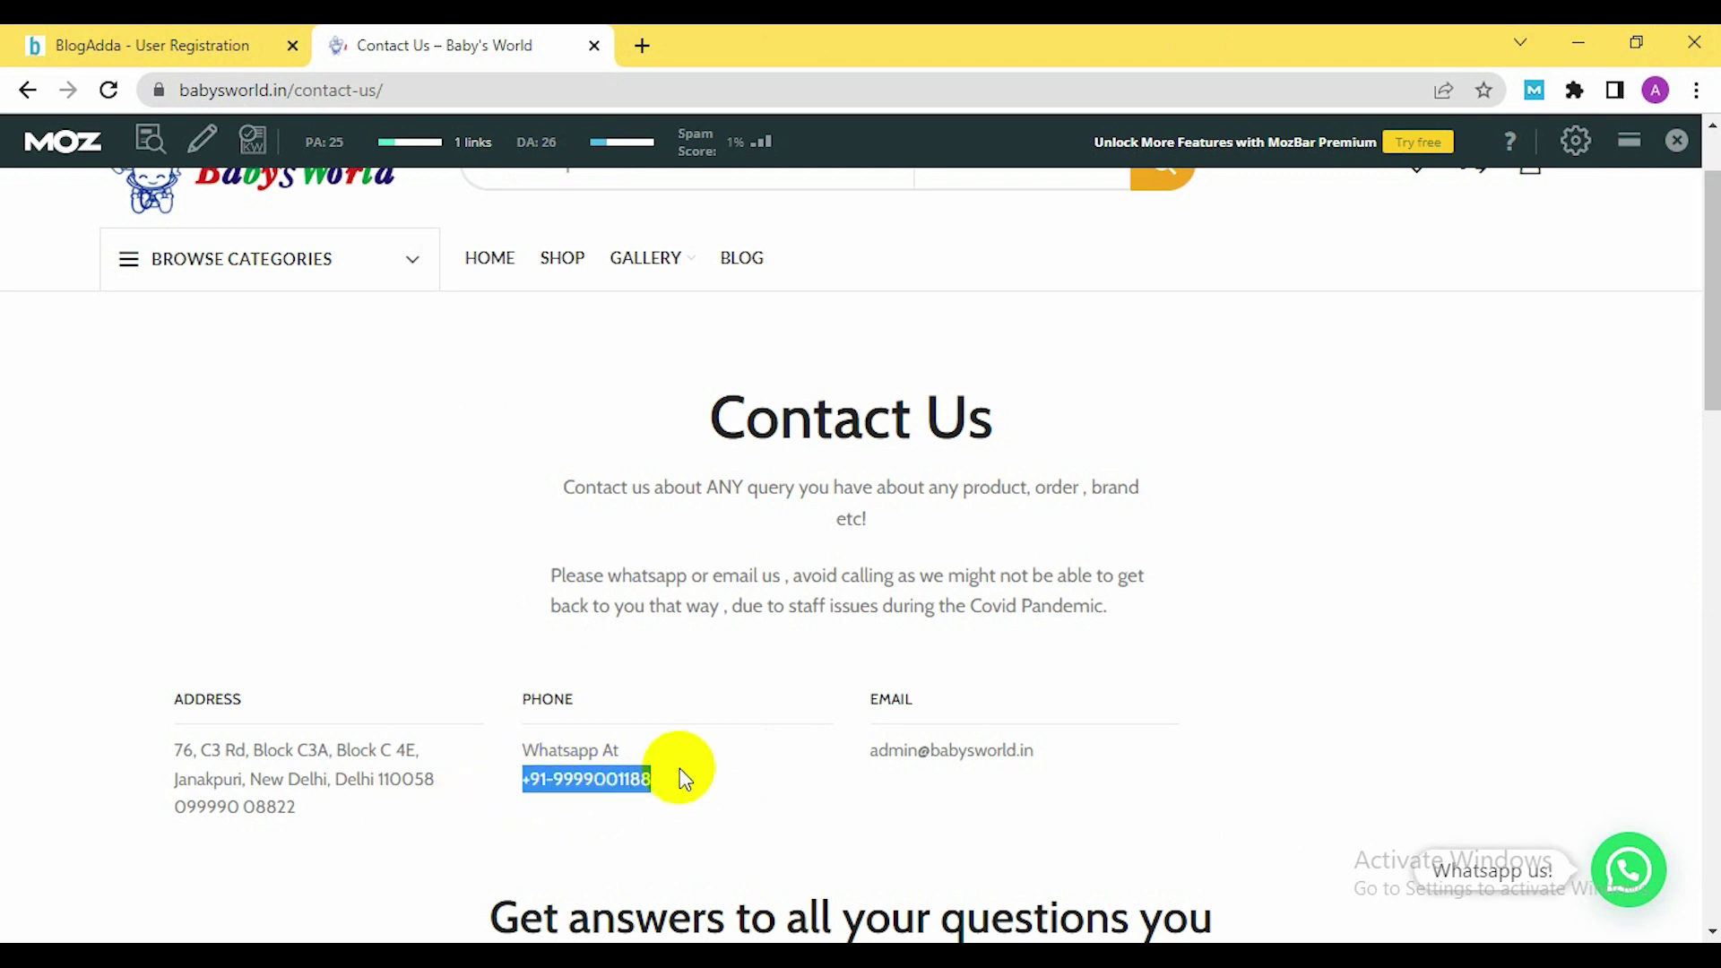
Paste the store's phone number as Mobile Number and set gender to Male
click(157, 45)
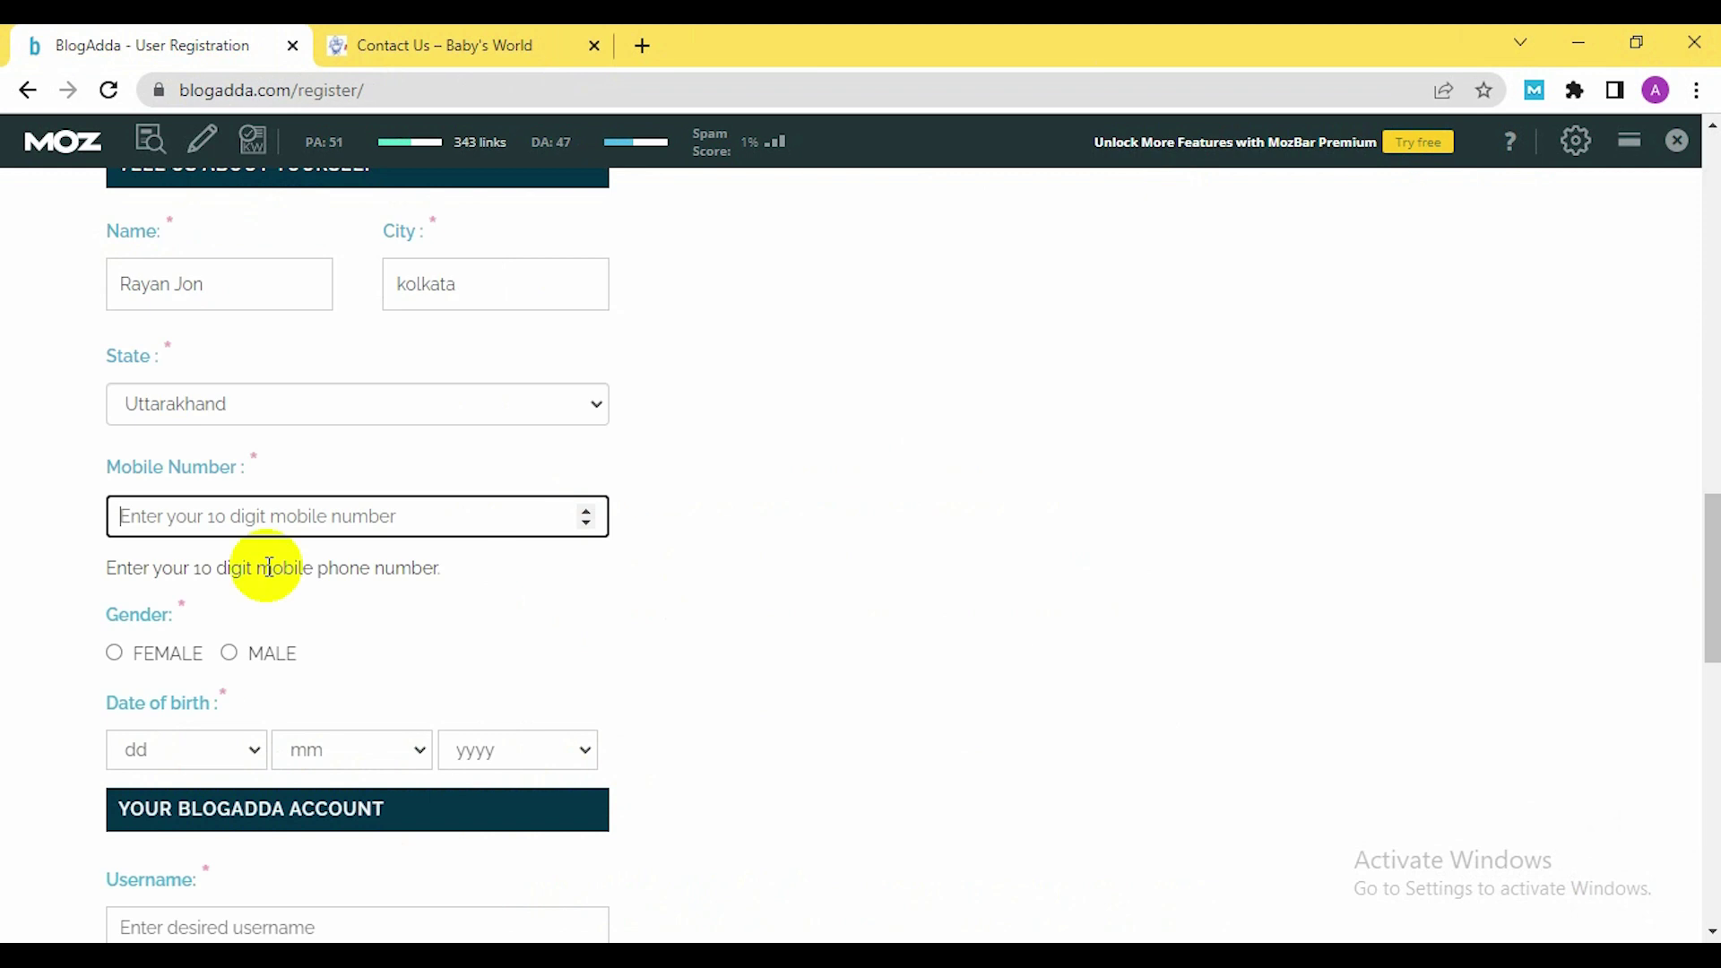
key(ctrl+v)
scroll(488, 615, down, 2)
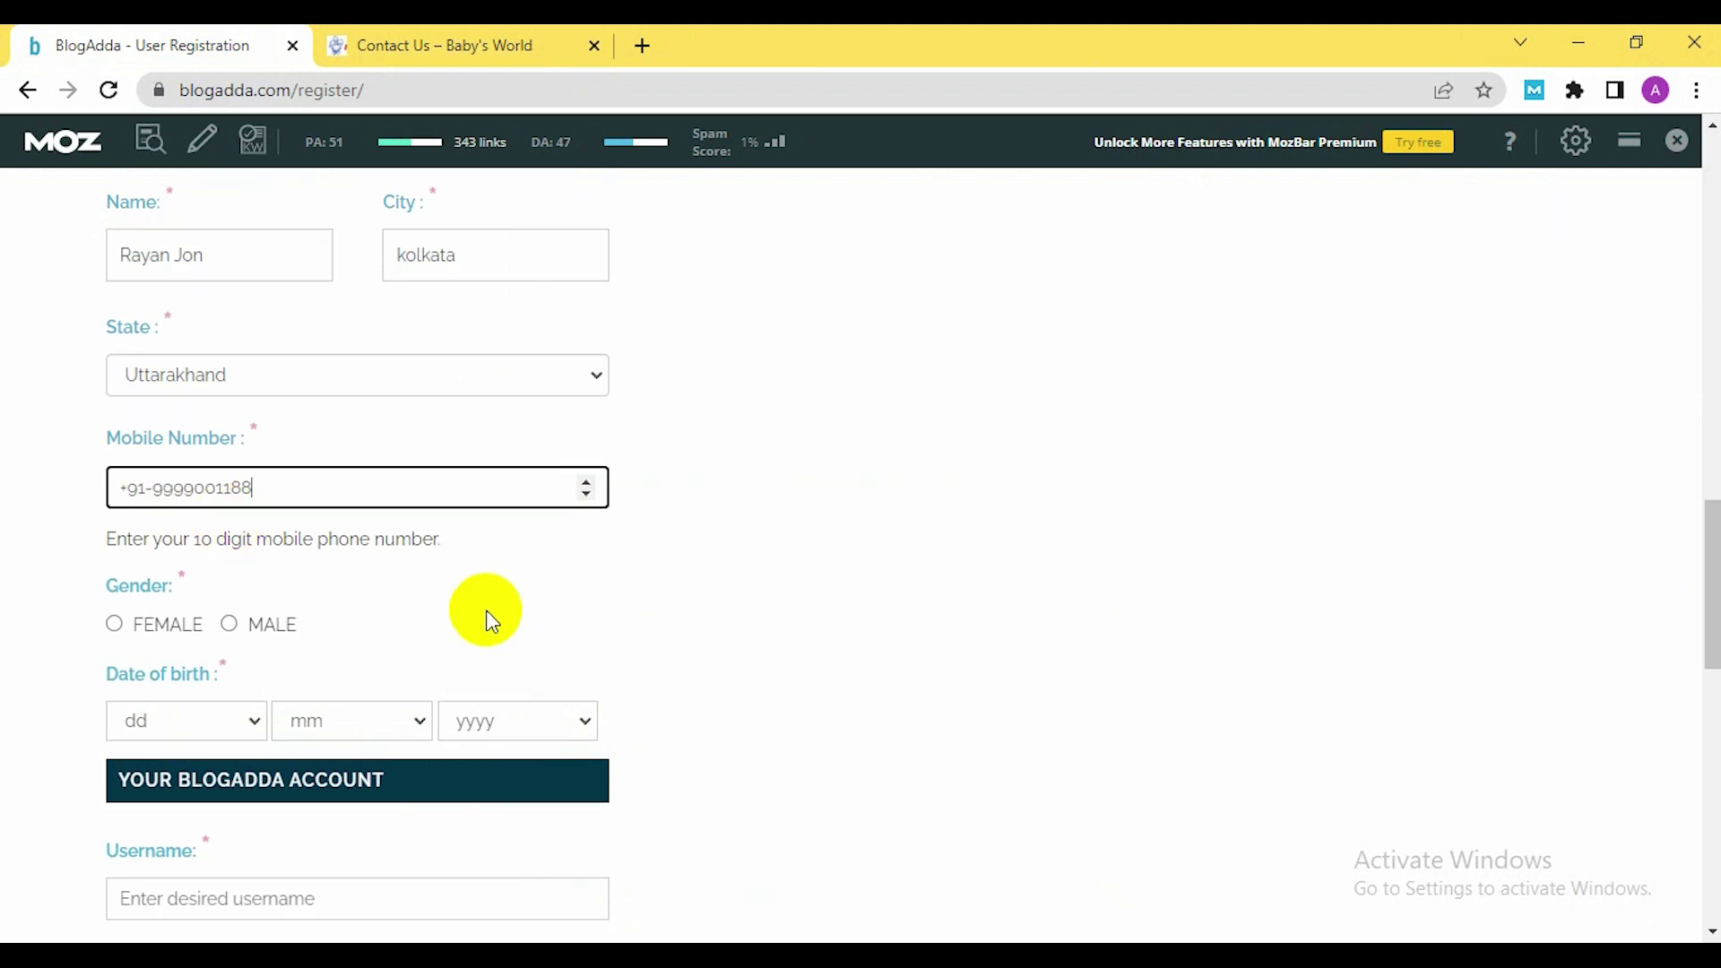
click(229, 531)
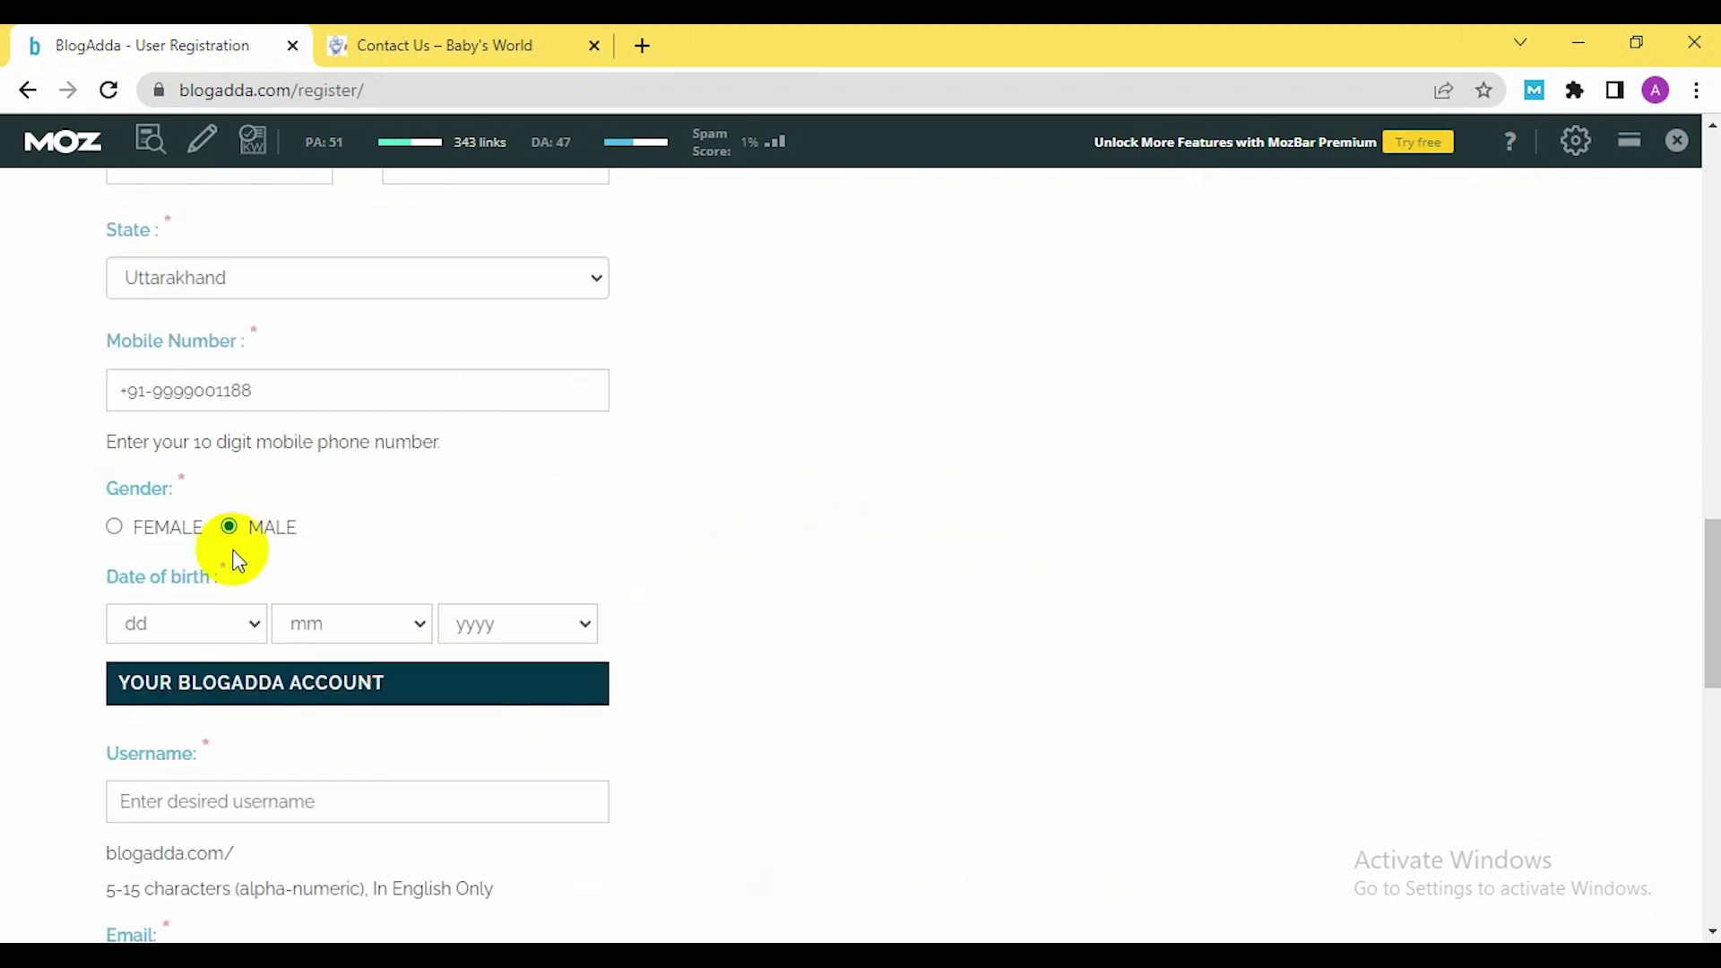
Set the date of birth to 19 Jun 1991
scroll(414, 587, down, 1)
click(255, 497)
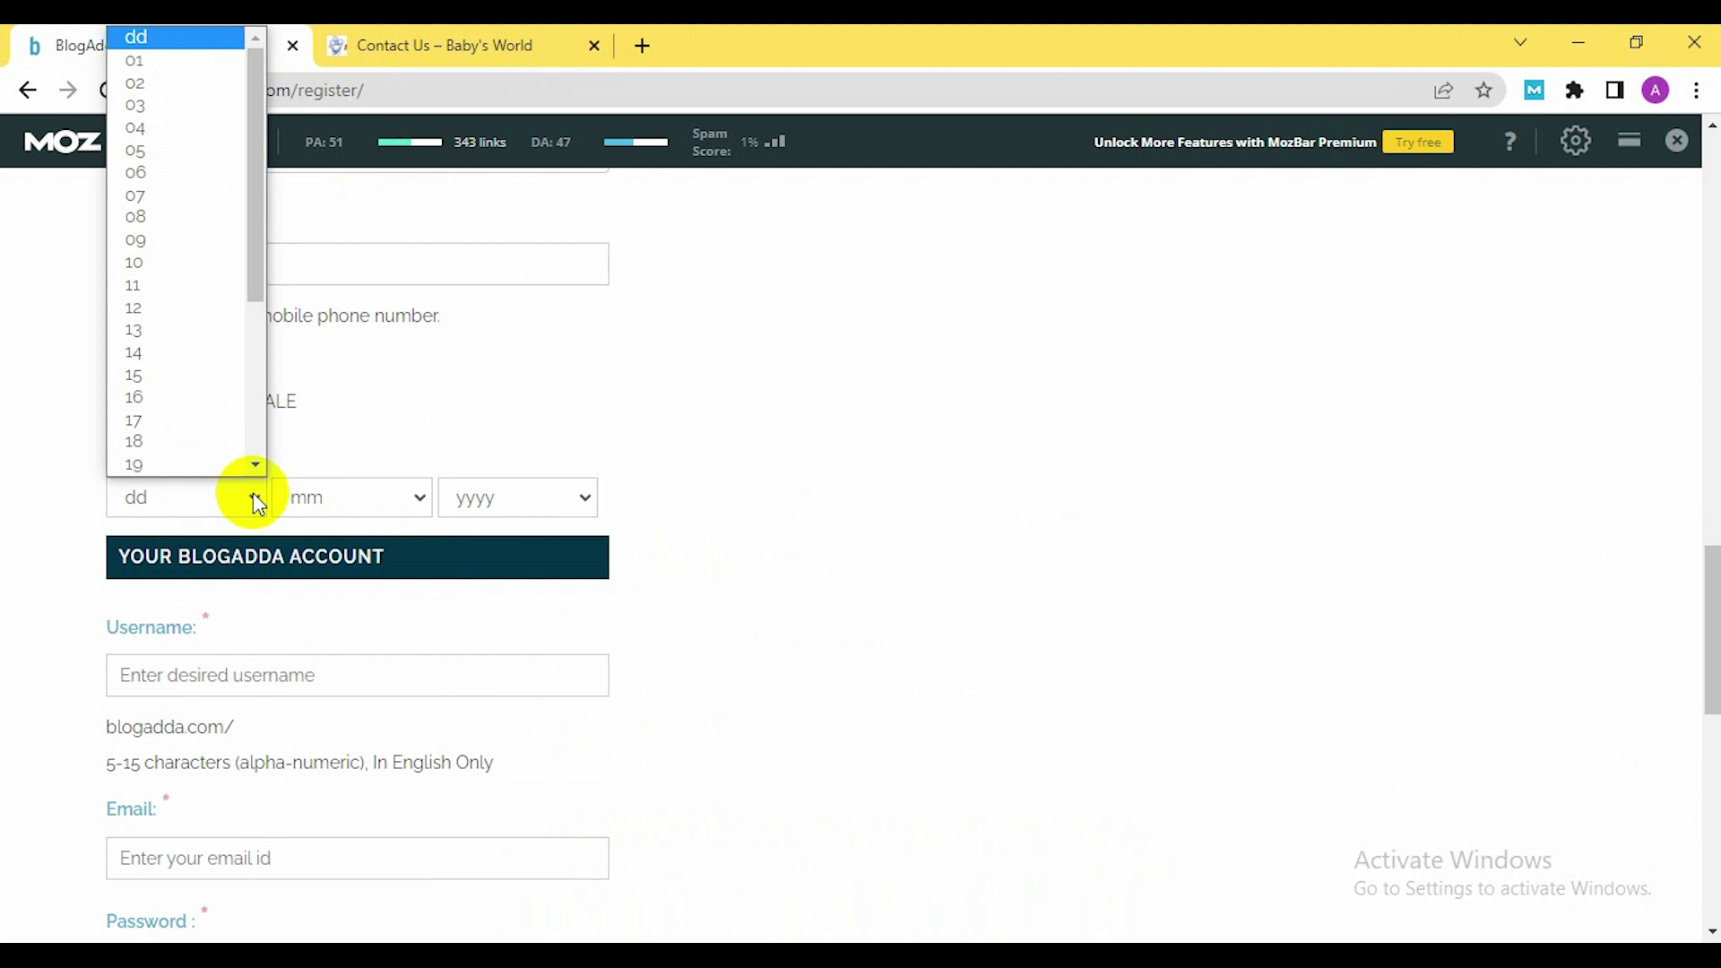
click(200, 462)
click(300, 498)
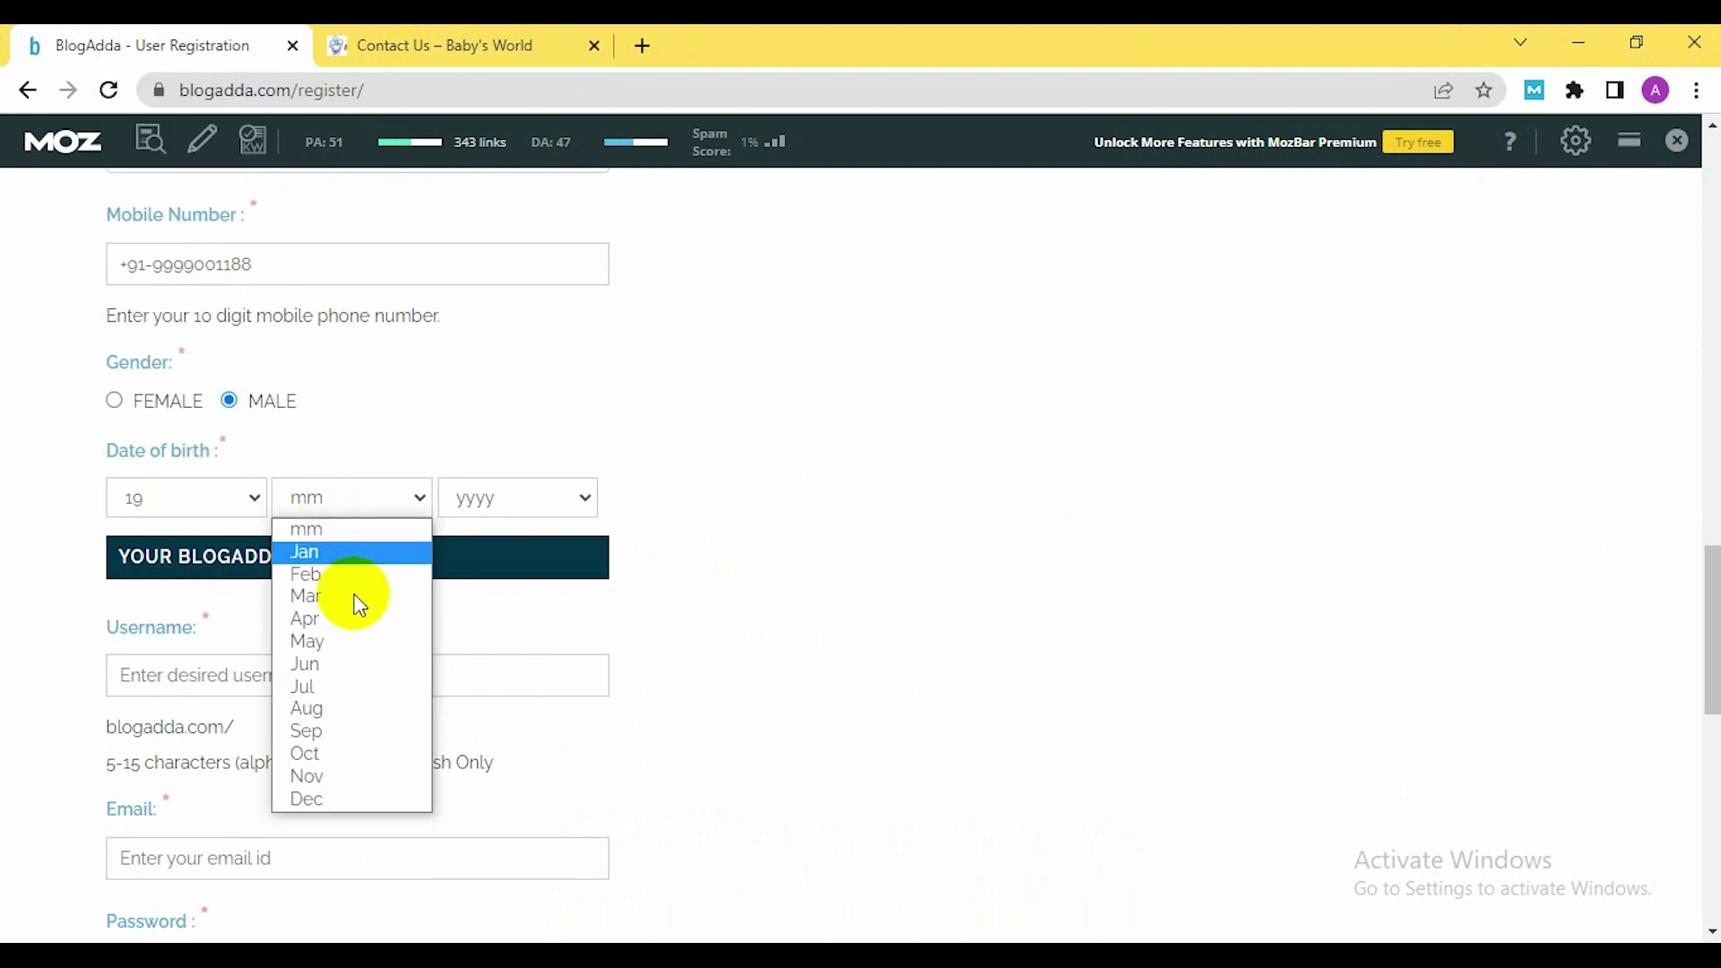
click(324, 663)
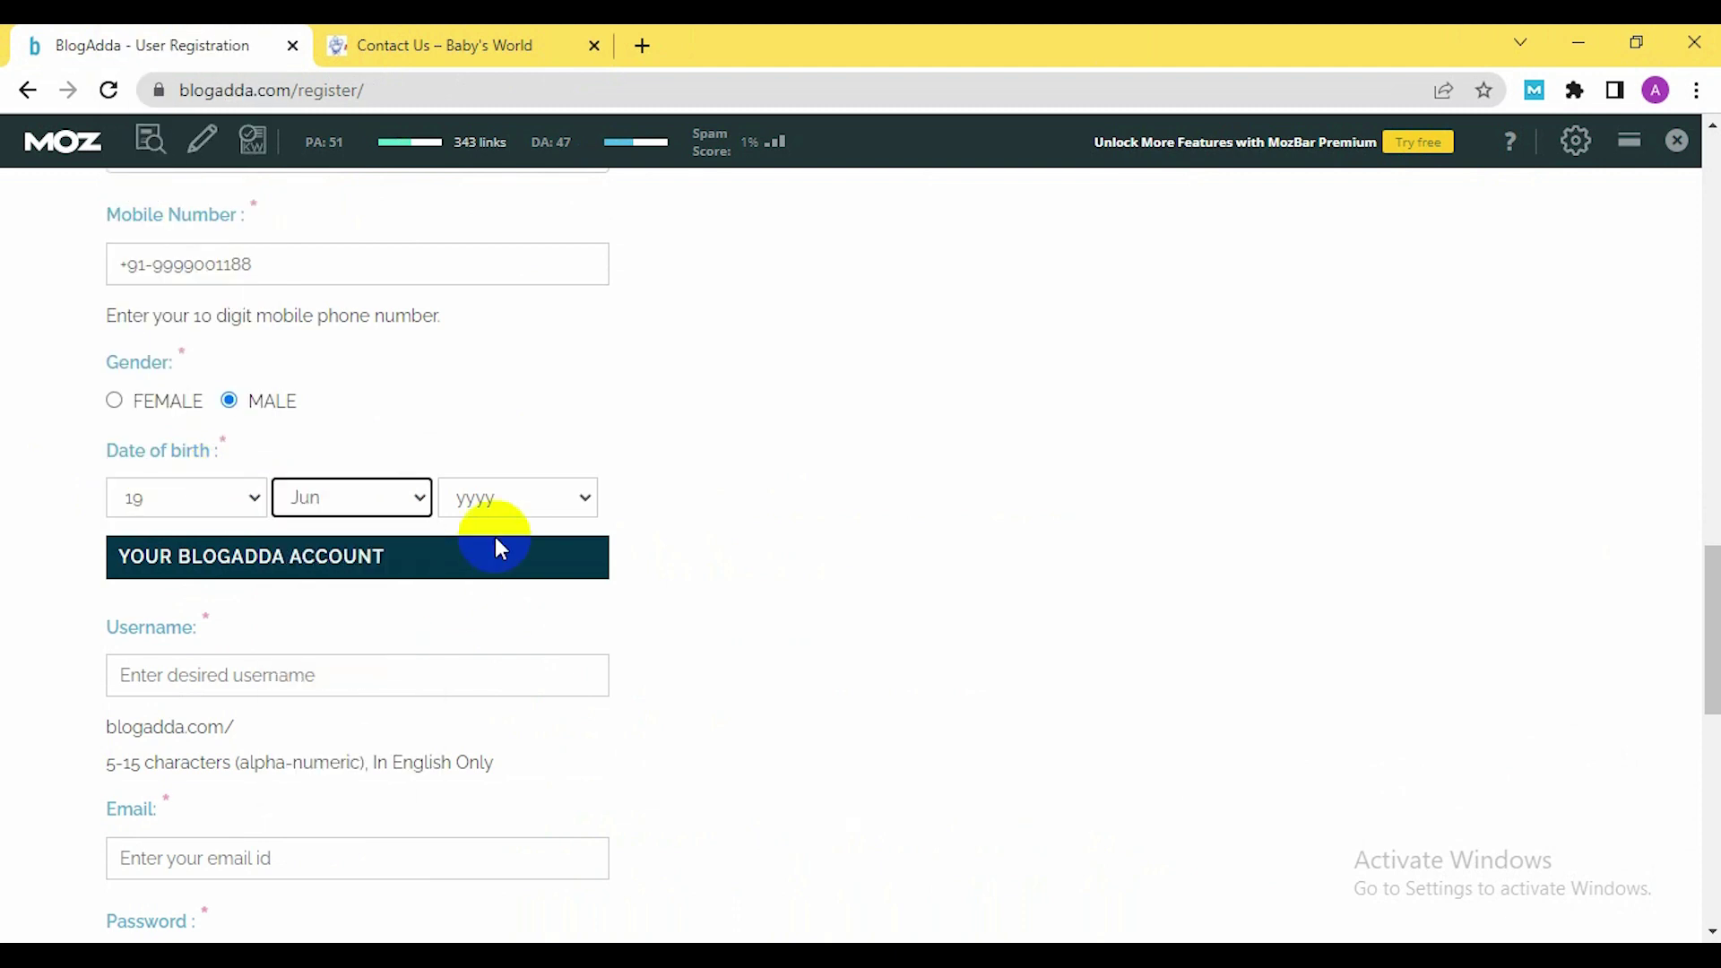
click(495, 499)
scroll(538, 269, down, 1)
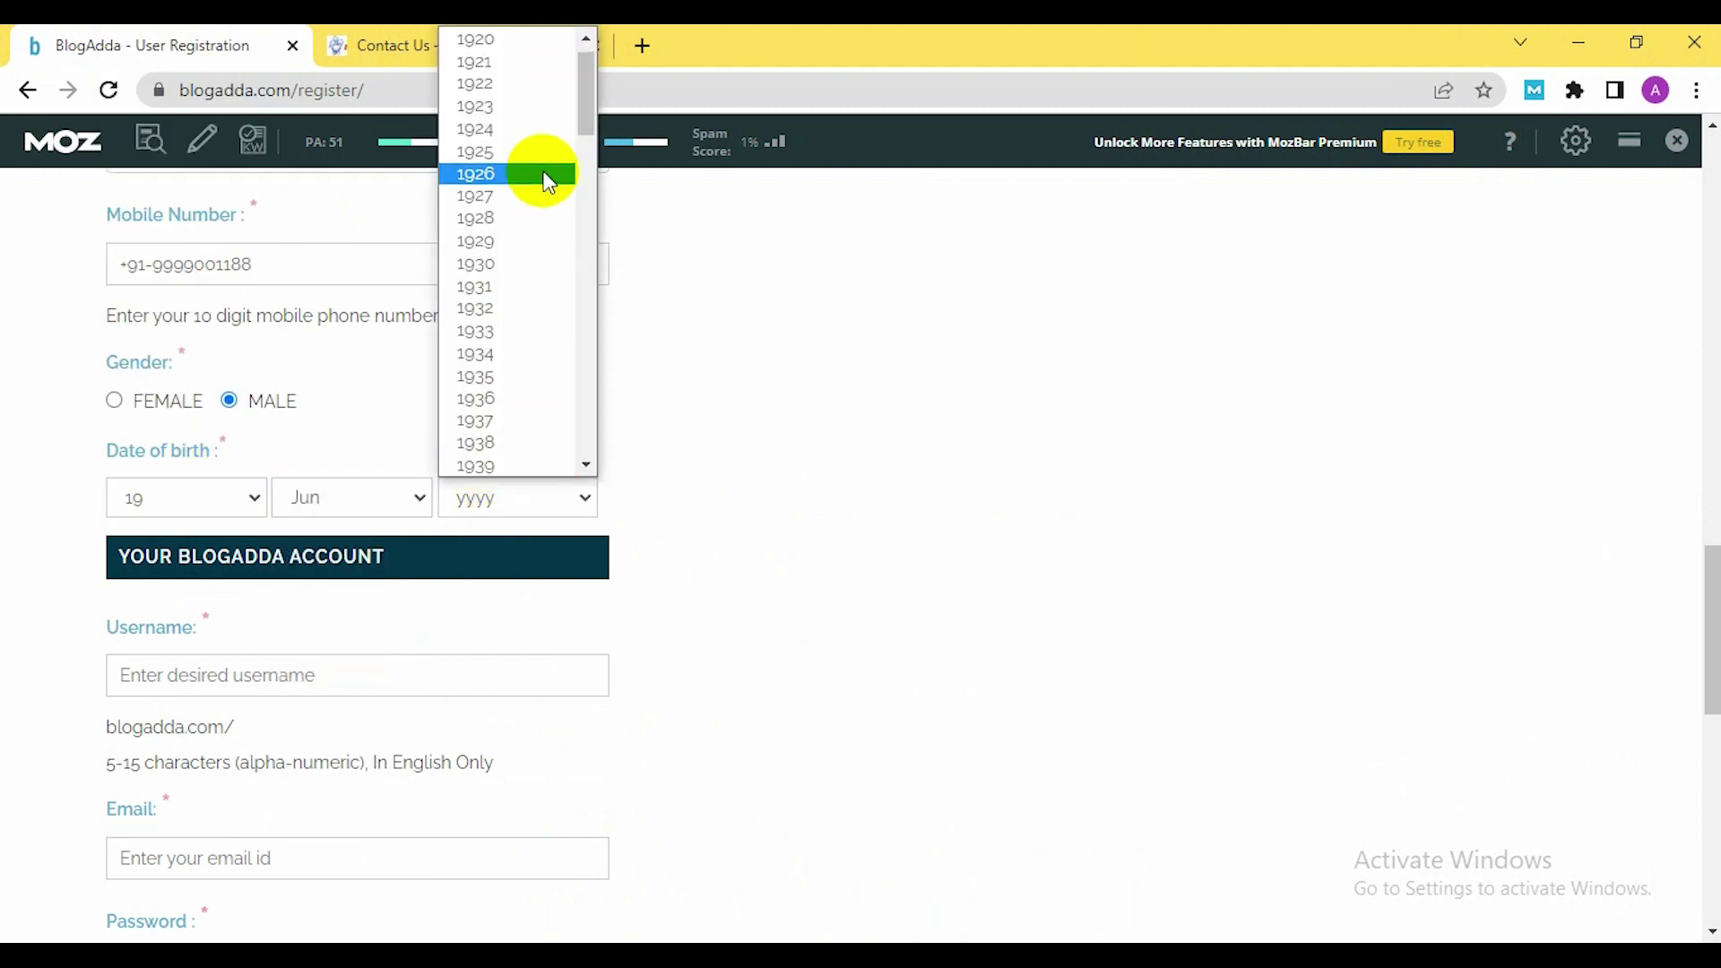
scroll(538, 224, down, 10)
scroll(502, 426, down, 6)
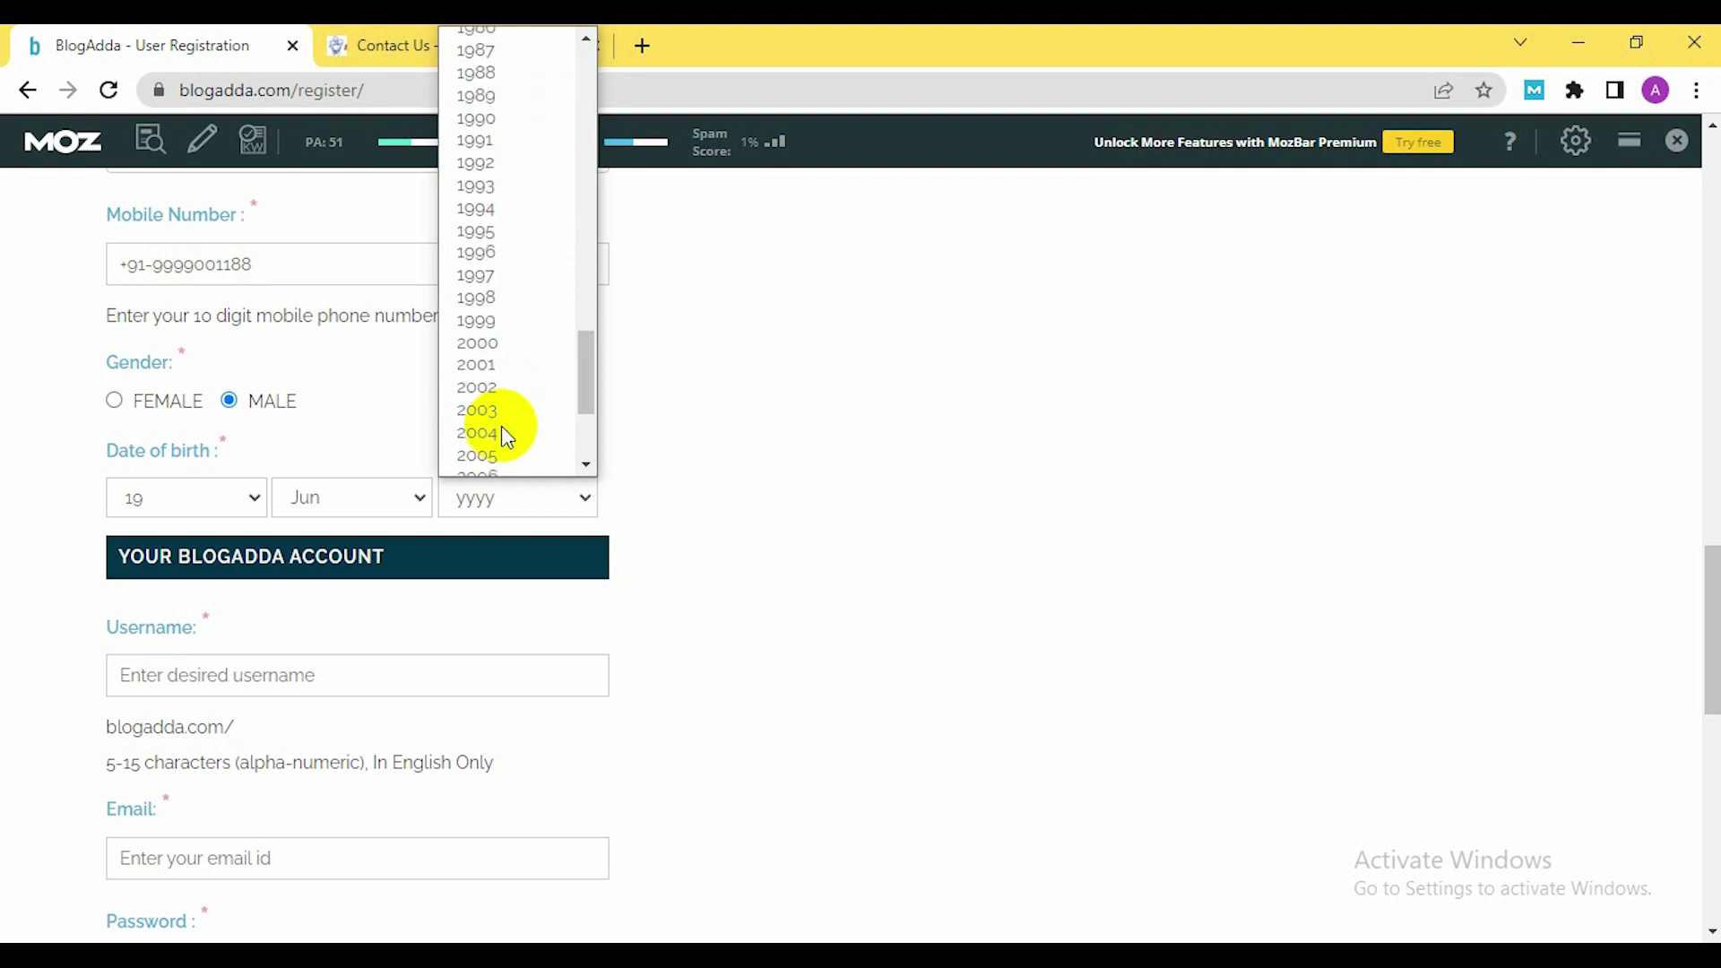
click(508, 141)
scroll(406, 504, down, 3)
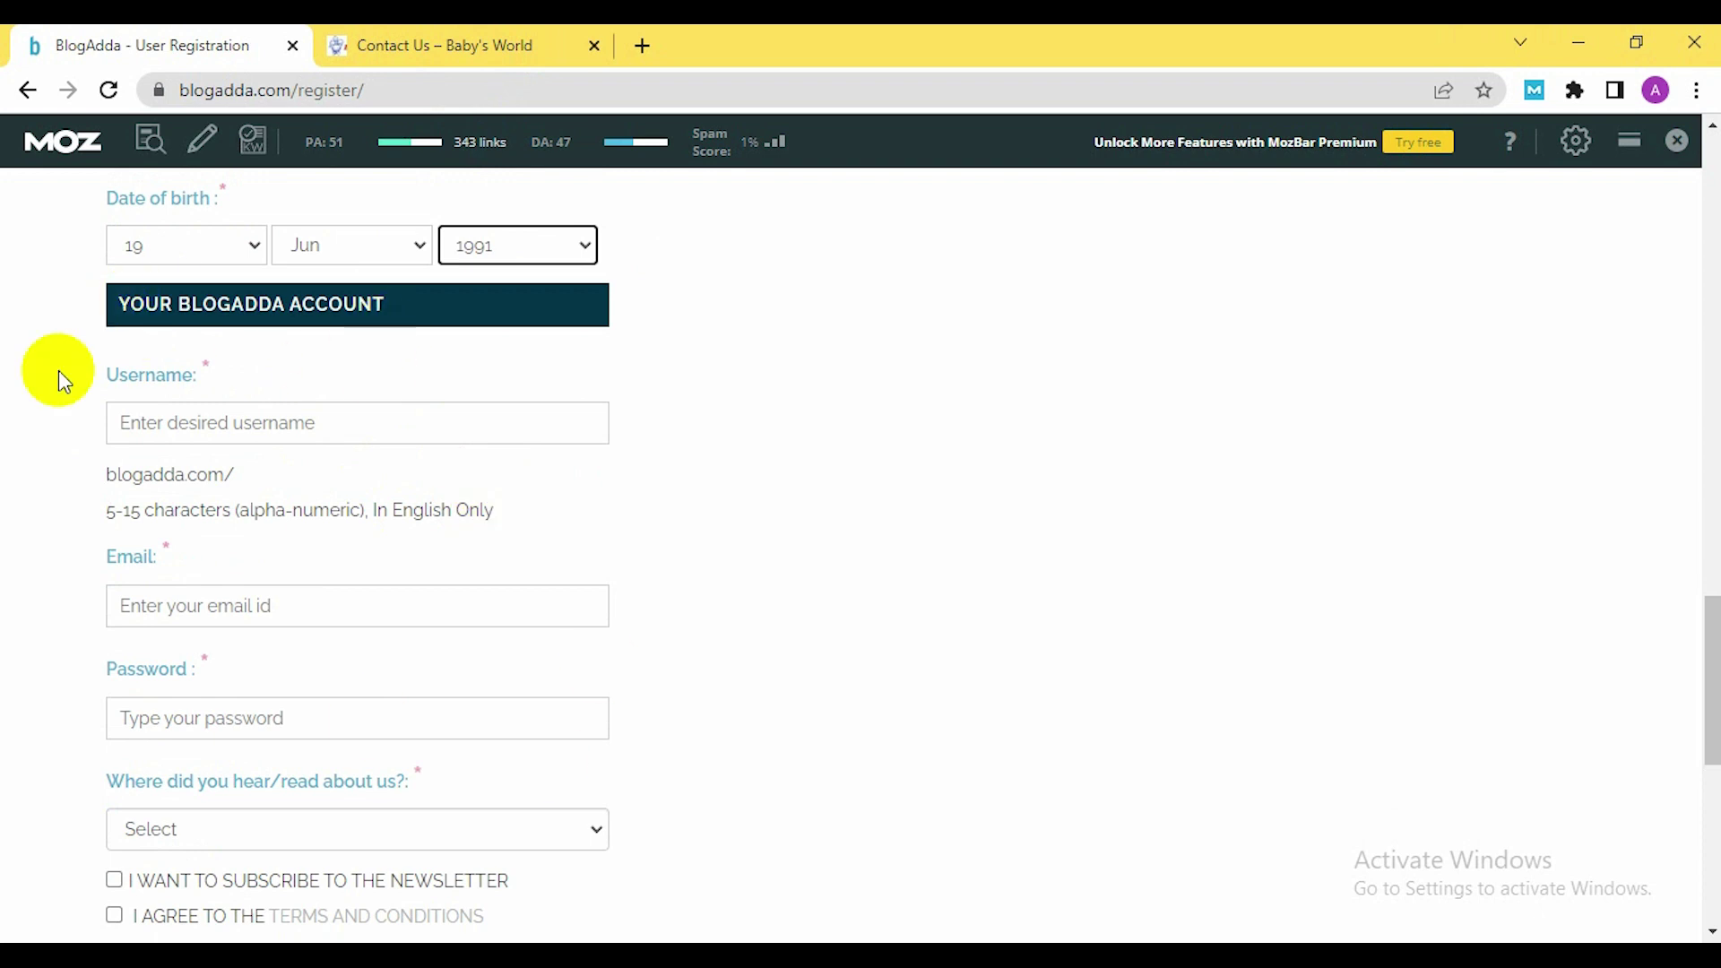
Enter 'rayanjo' as the desired username and revise it to an available one
click(251, 432)
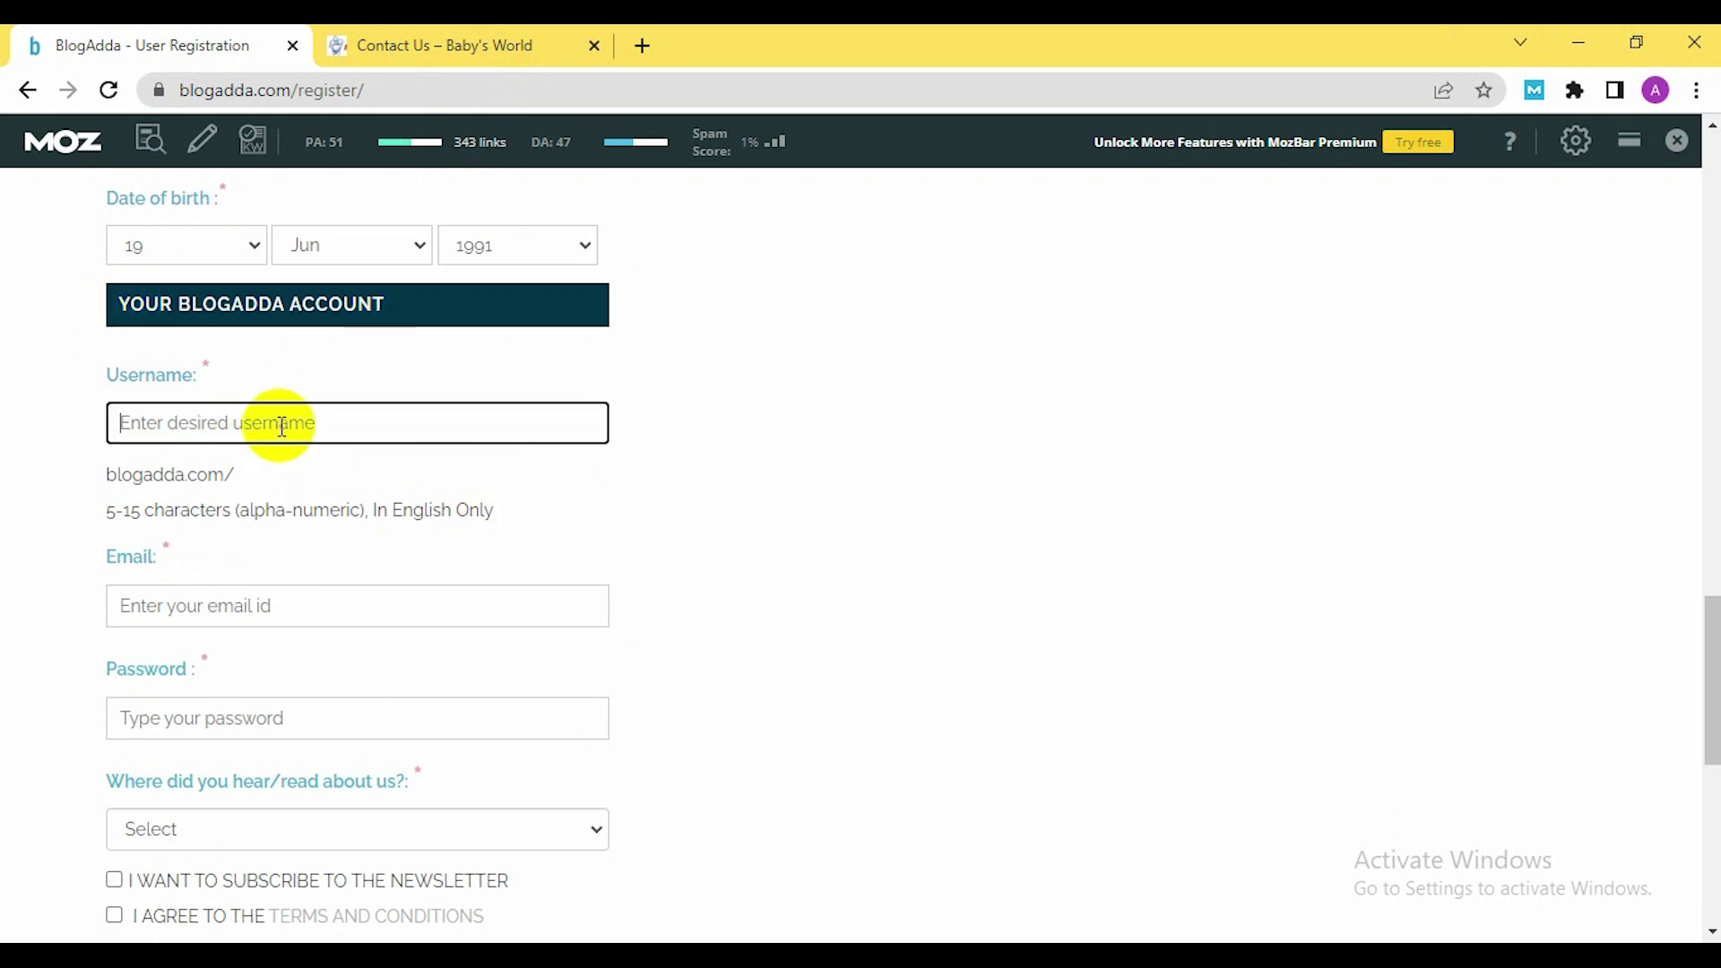
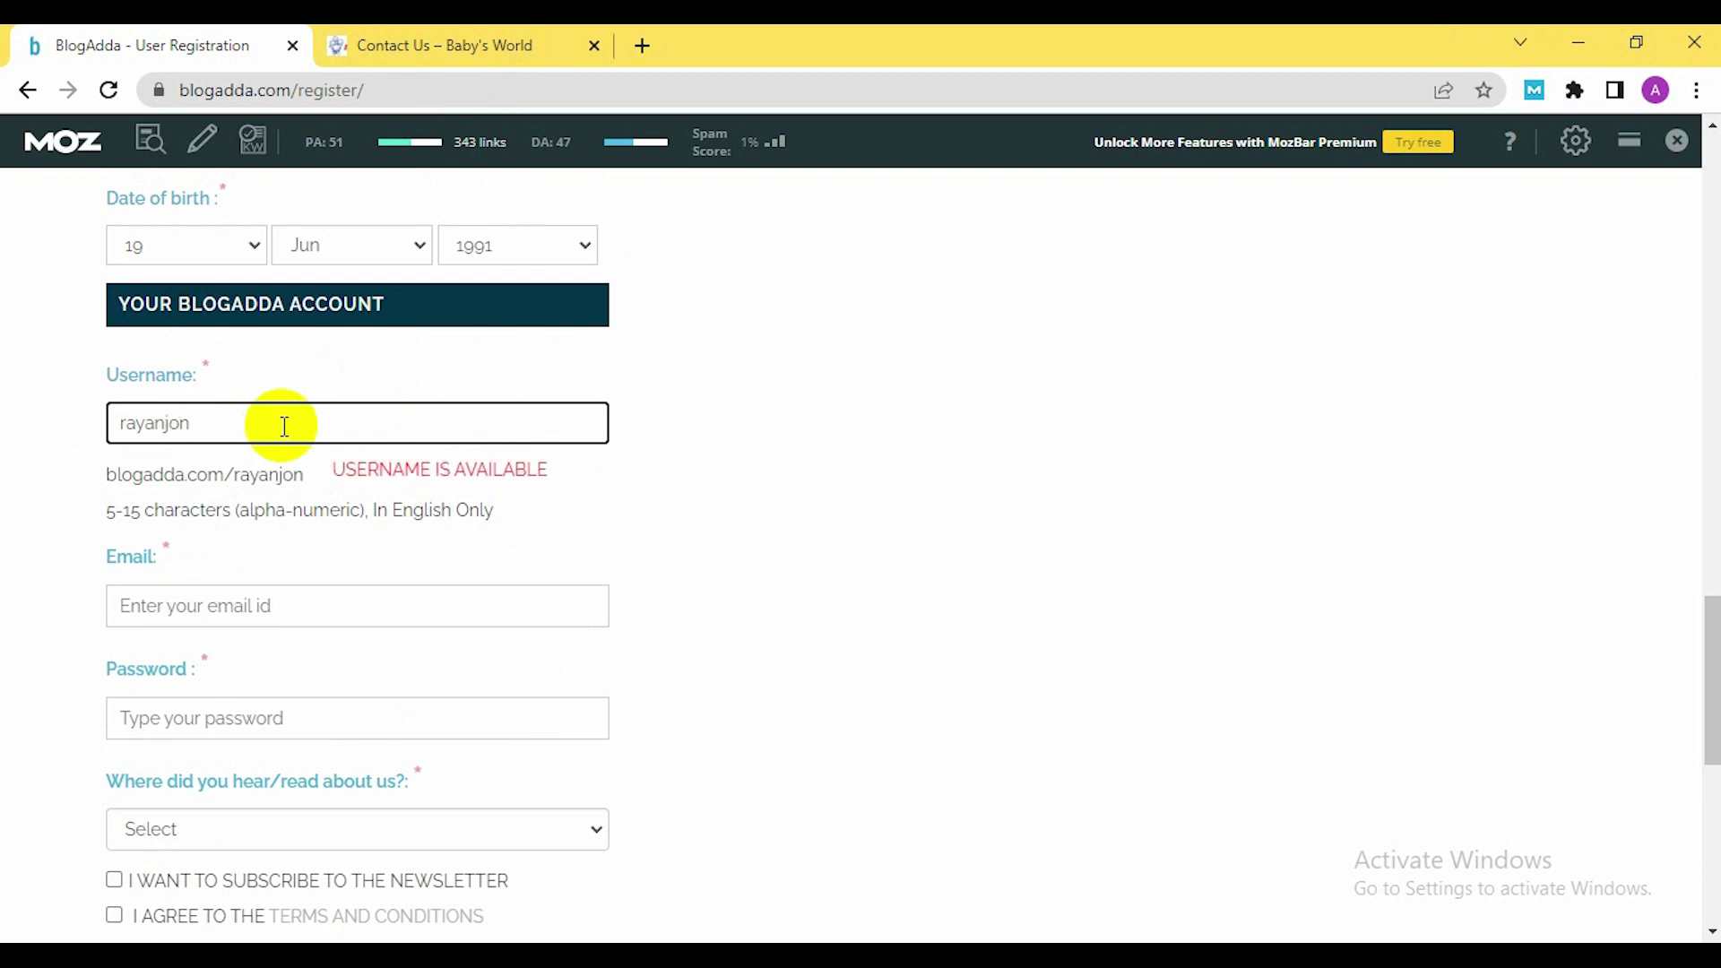
click(261, 591)
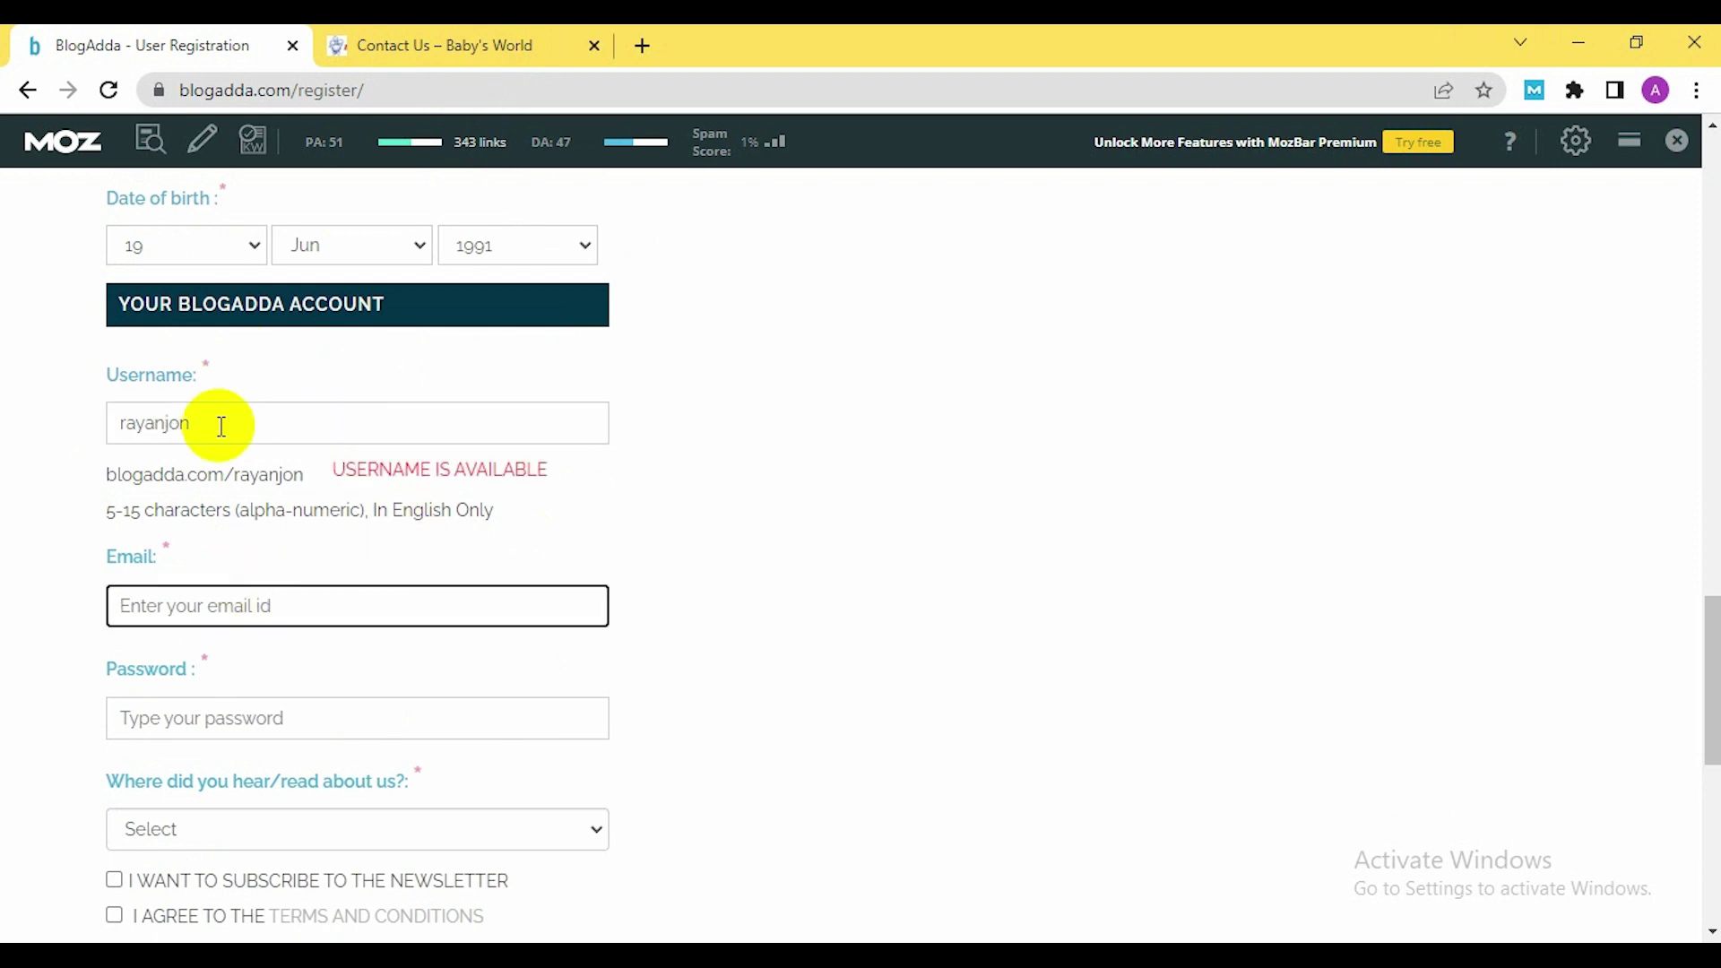
click(226, 421)
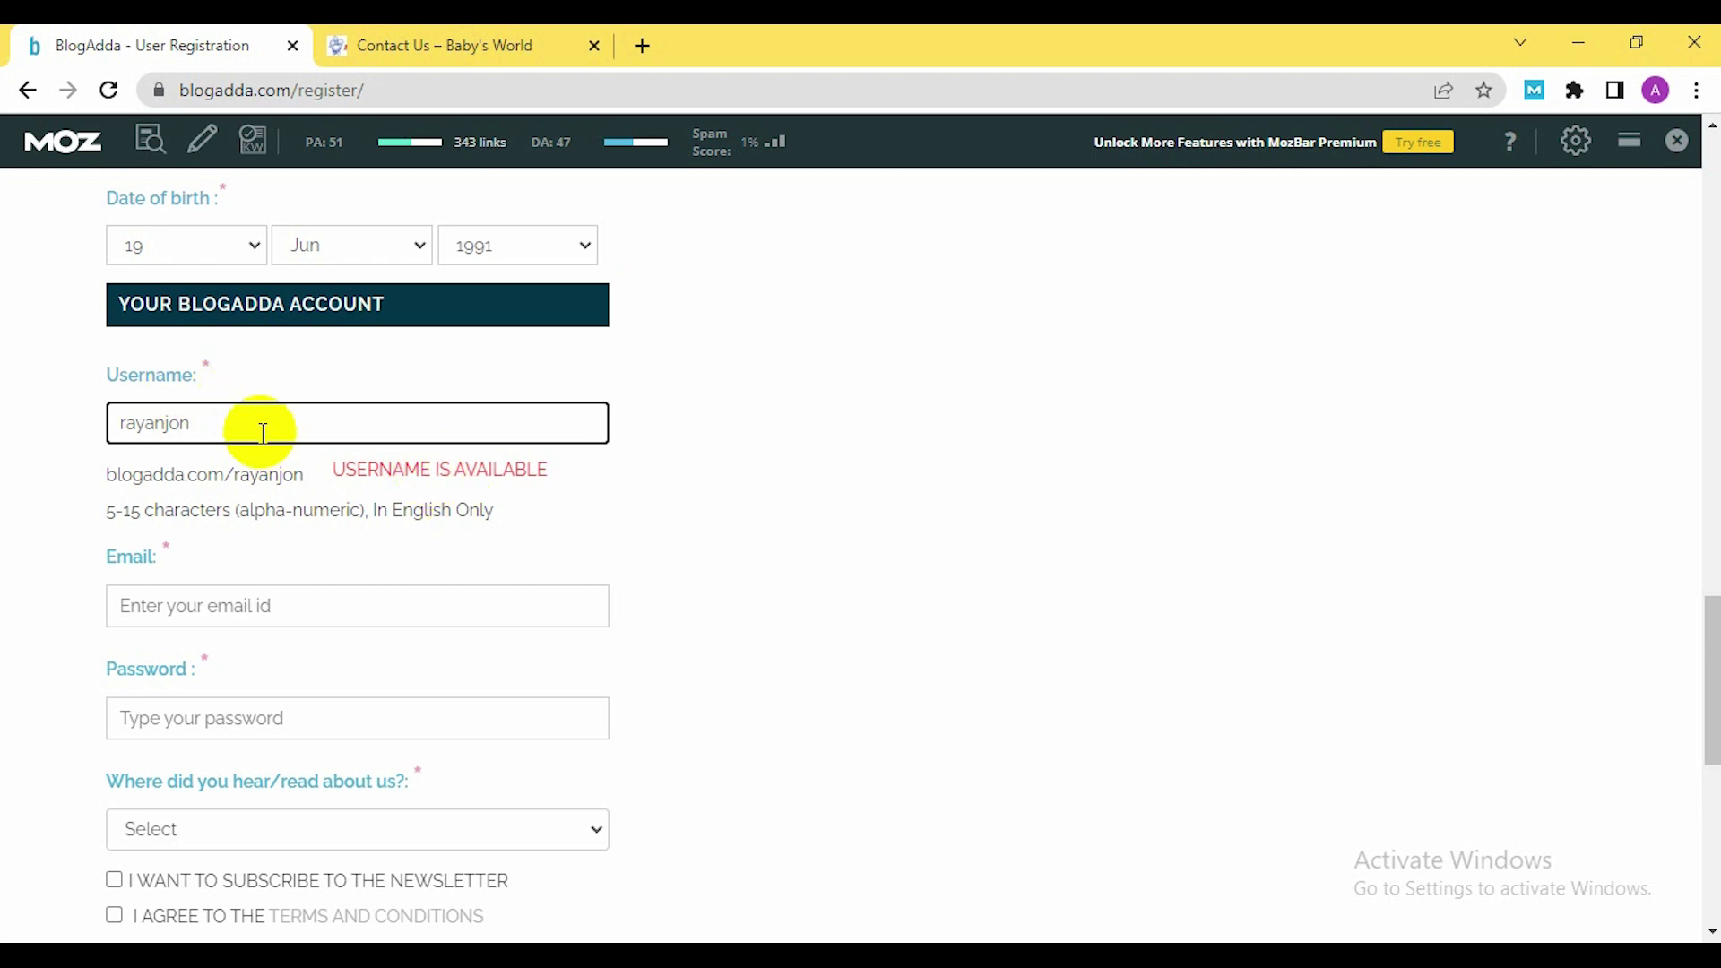
Fill in the account e-mail address and a password
click(280, 614)
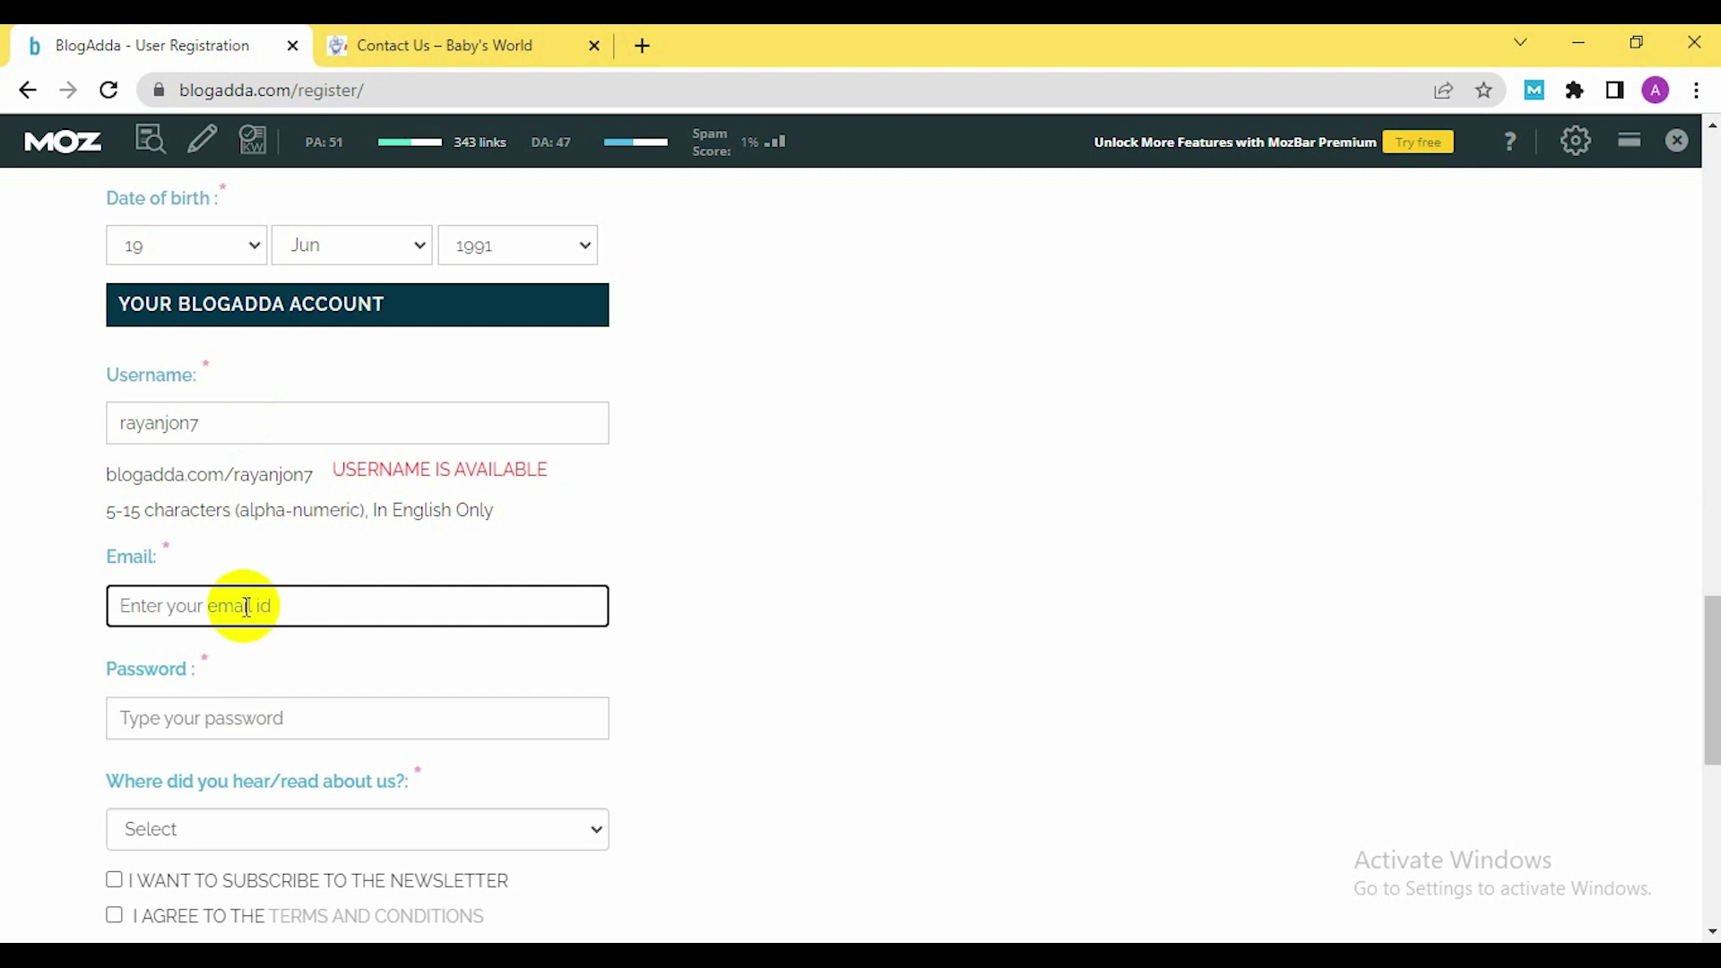
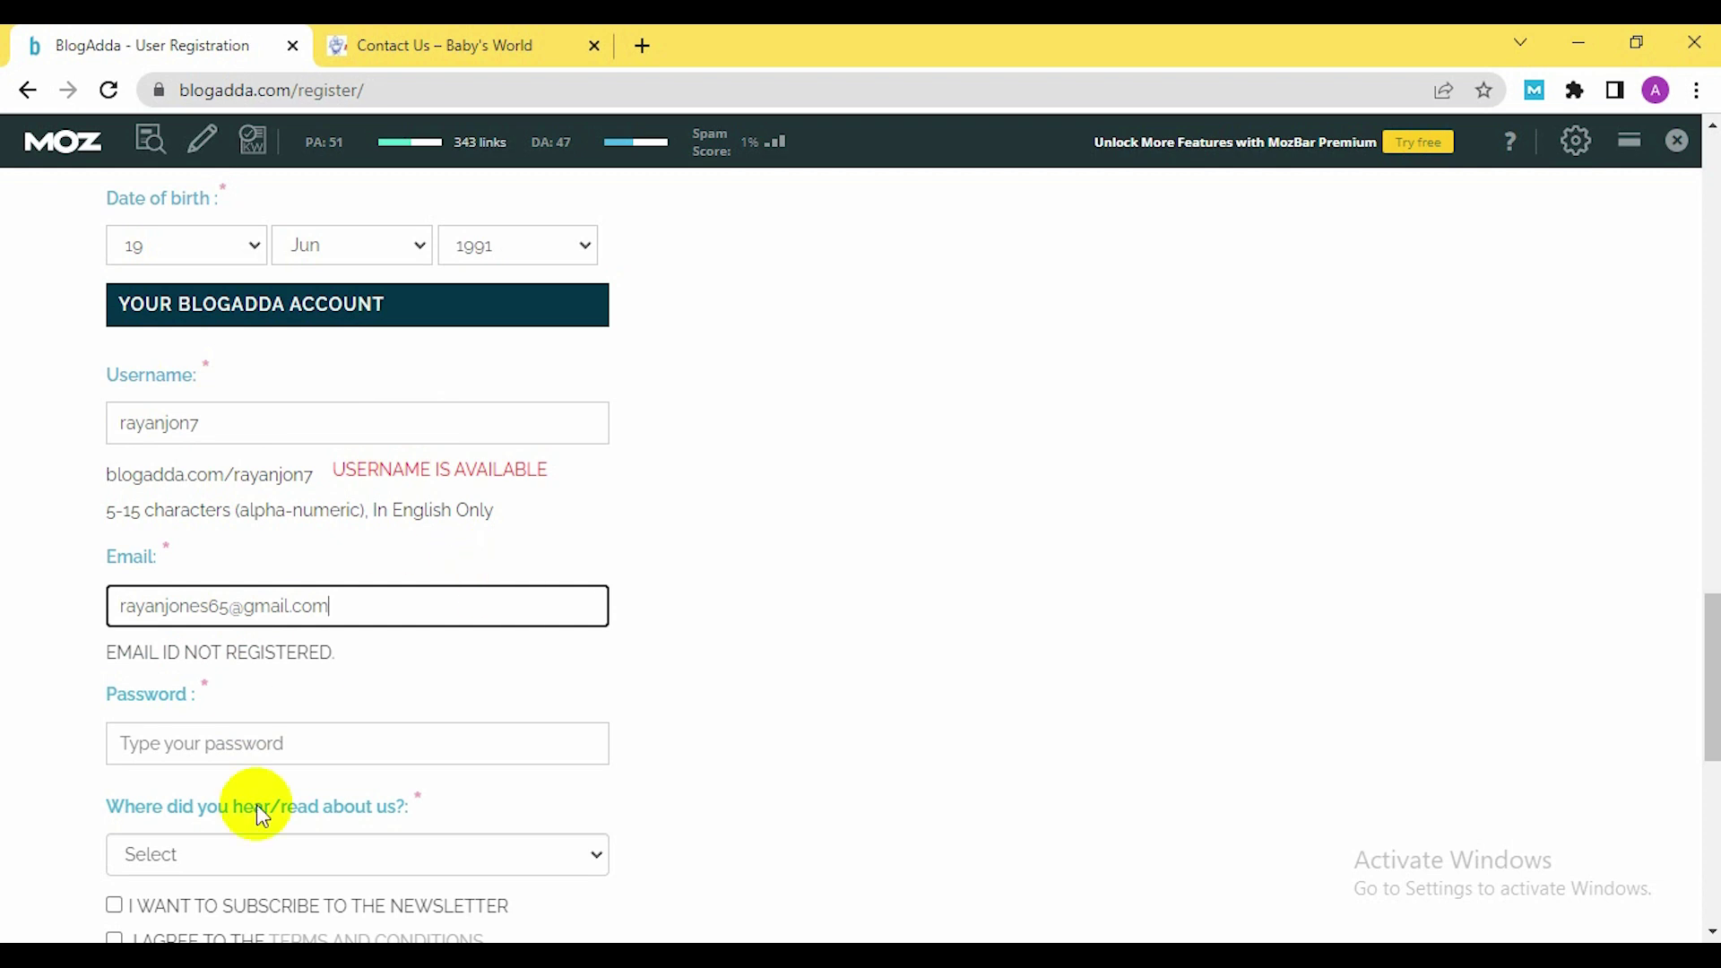
click(242, 746)
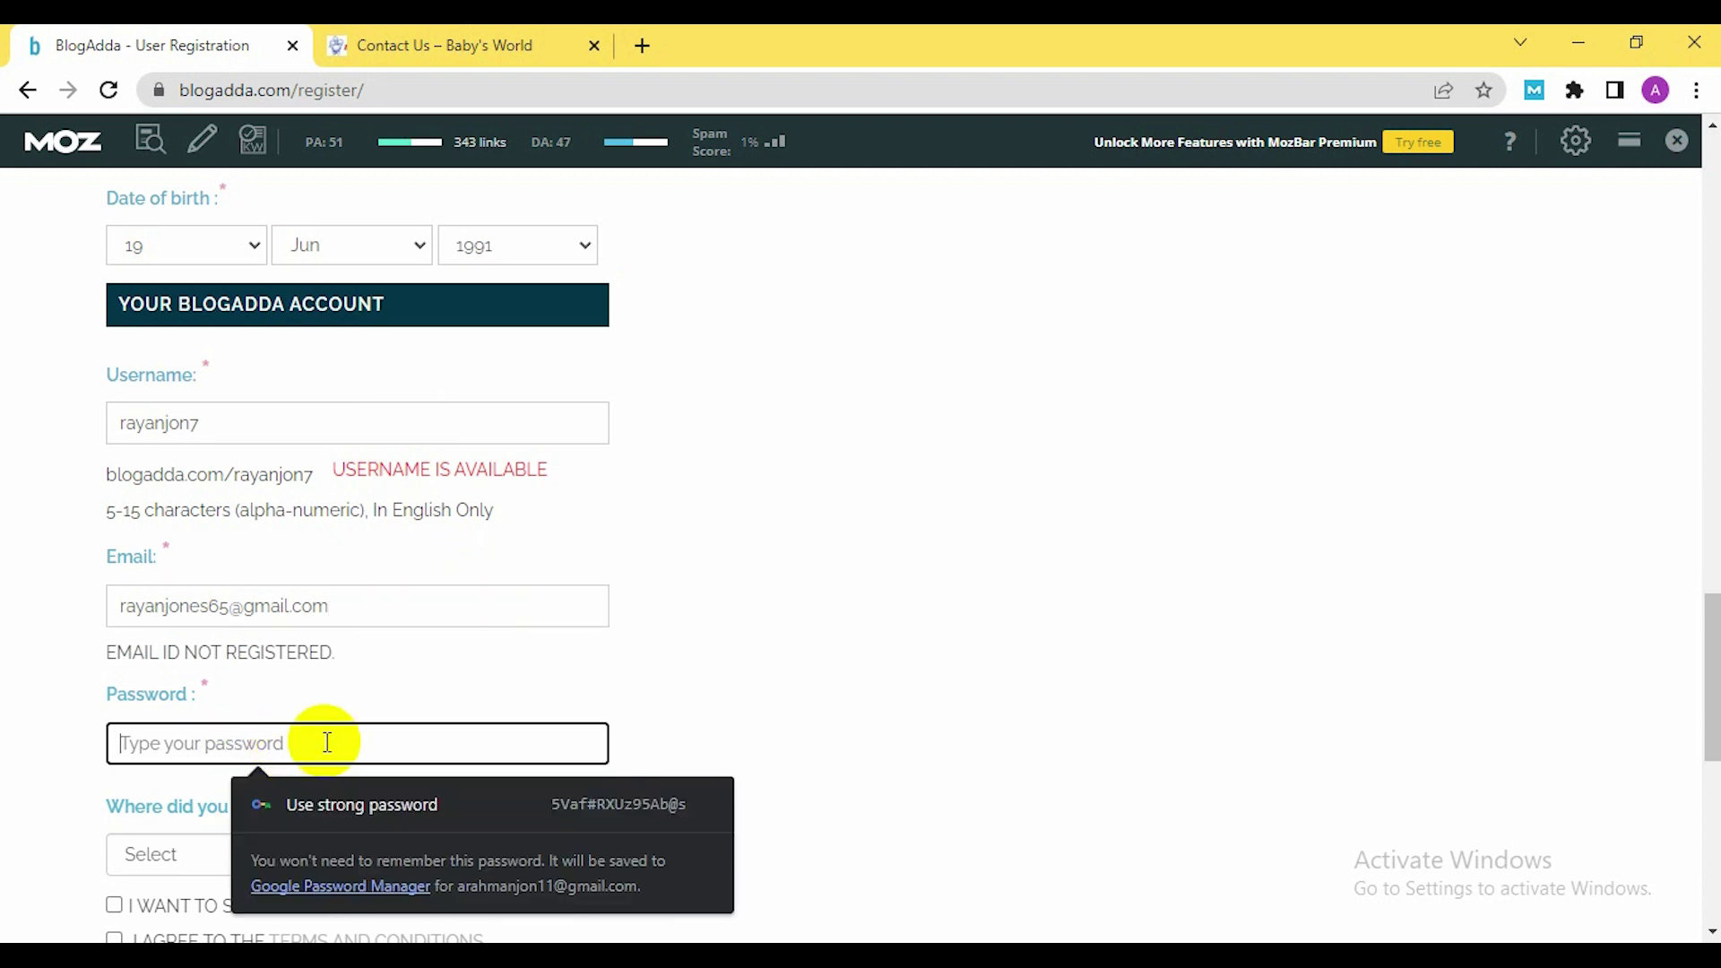
text(r)
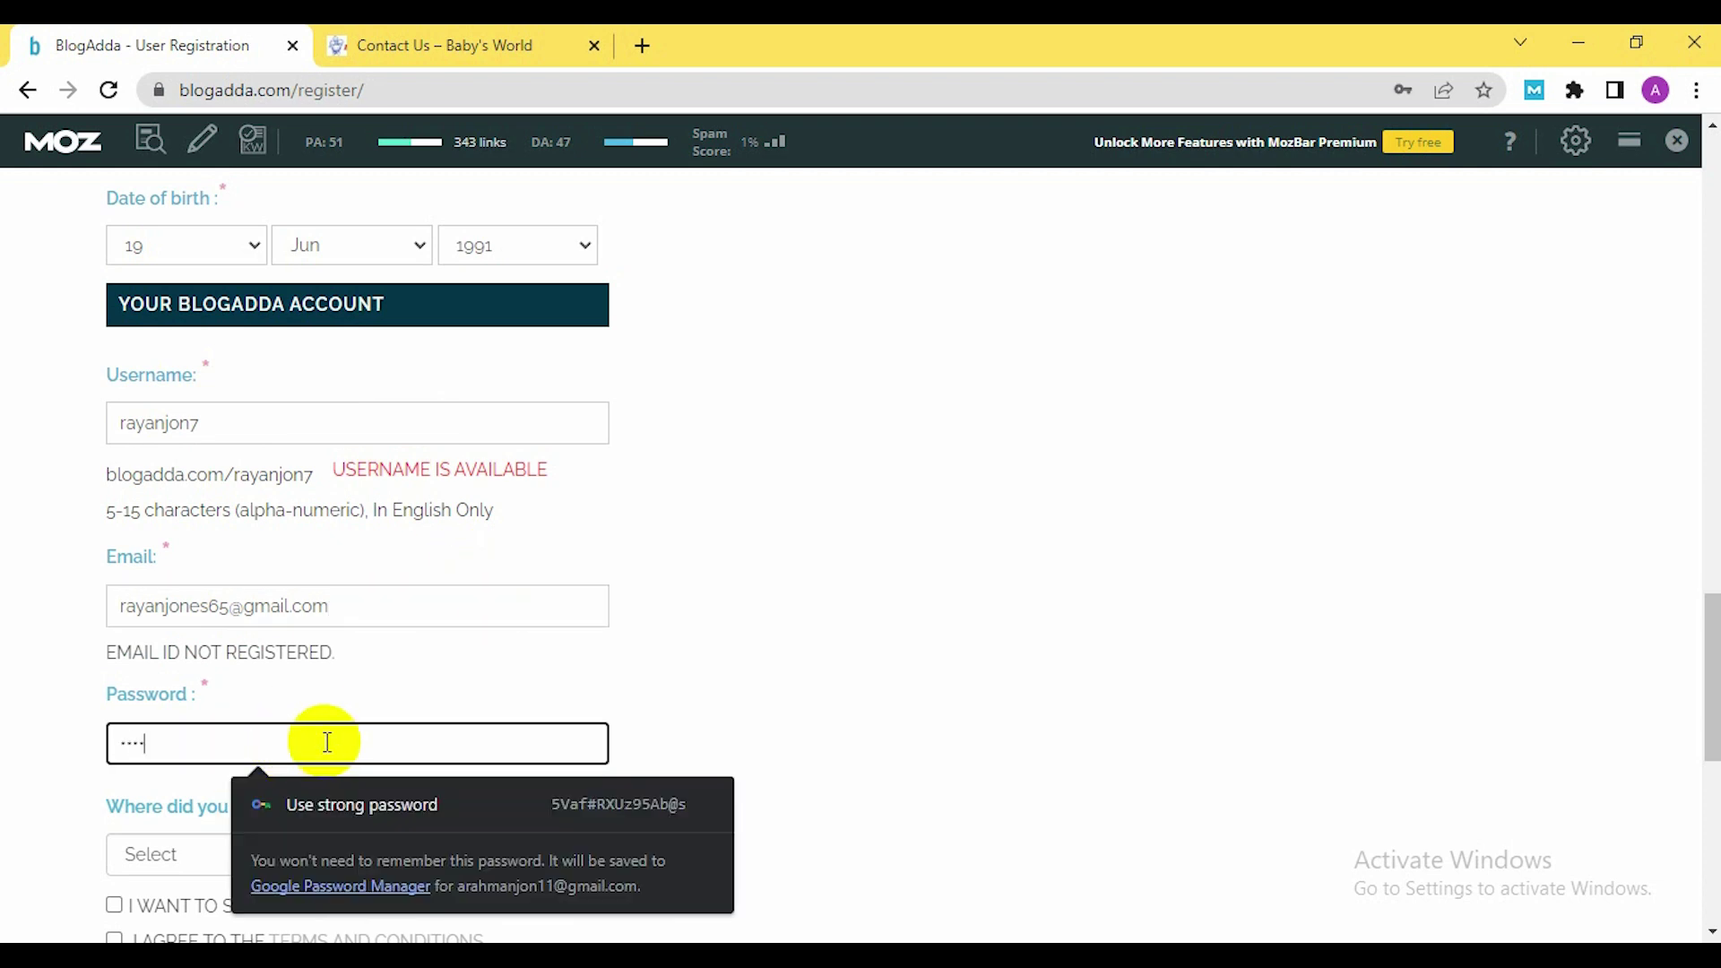
text(ay)
Set 'Where did you hear about us' to Friends/Family
scroll(504, 718, down, 1)
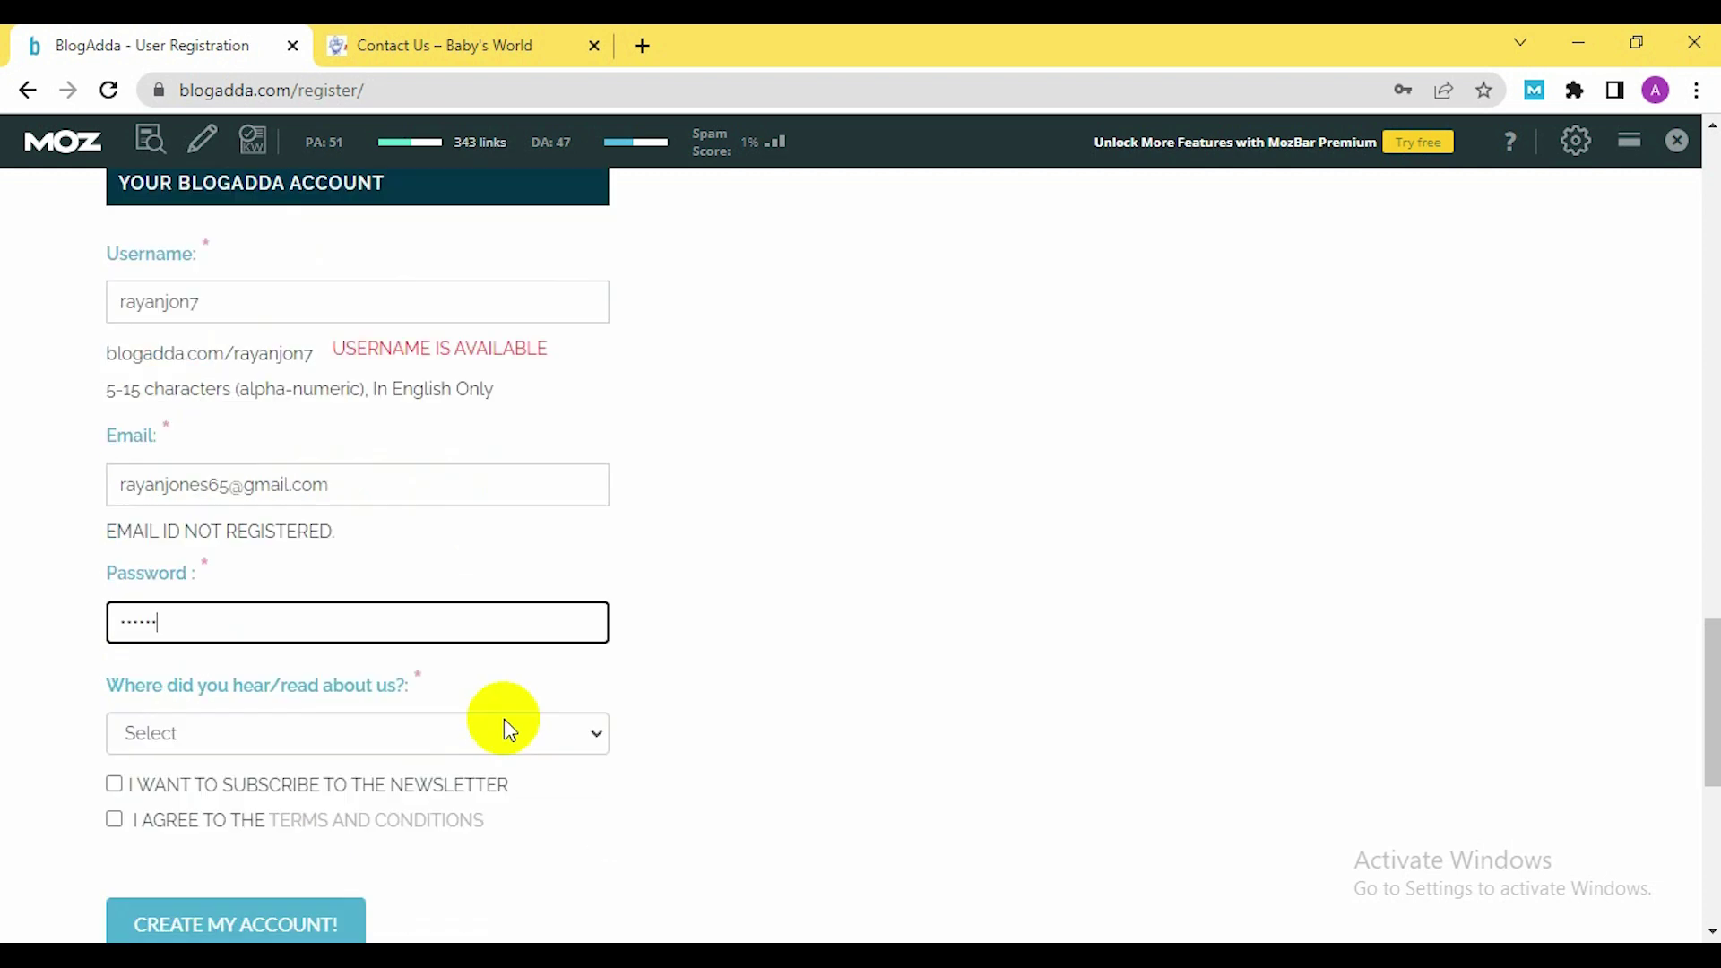
scroll(503, 718, down, 2)
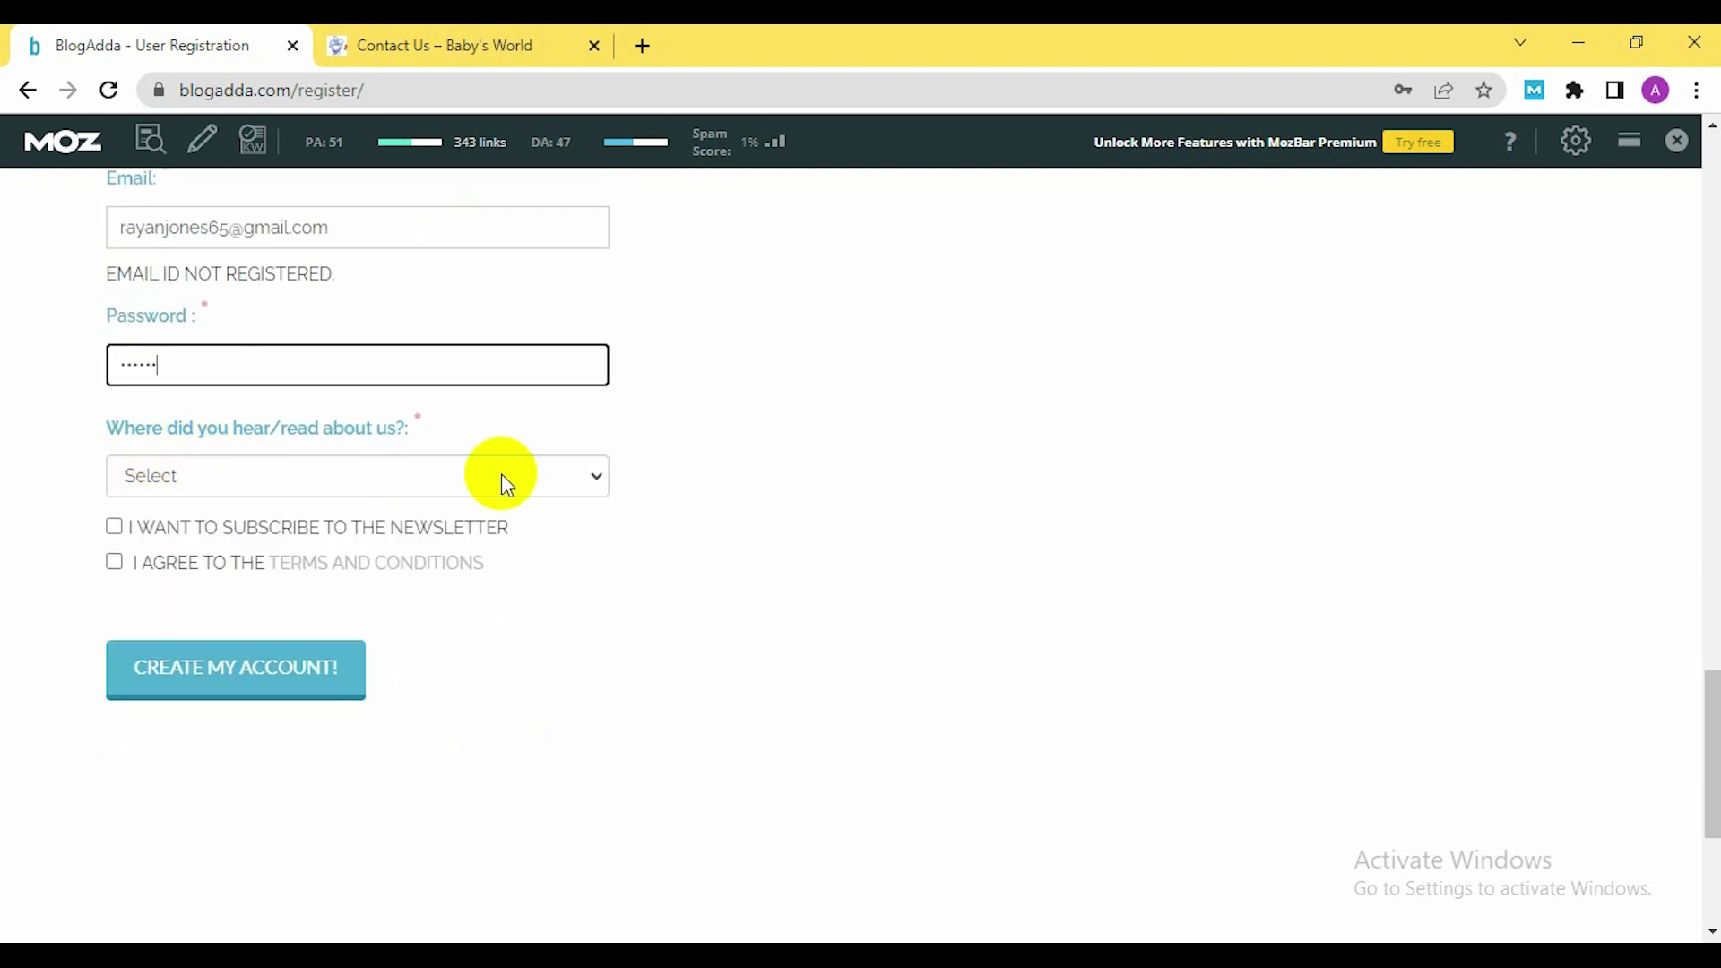
click(541, 476)
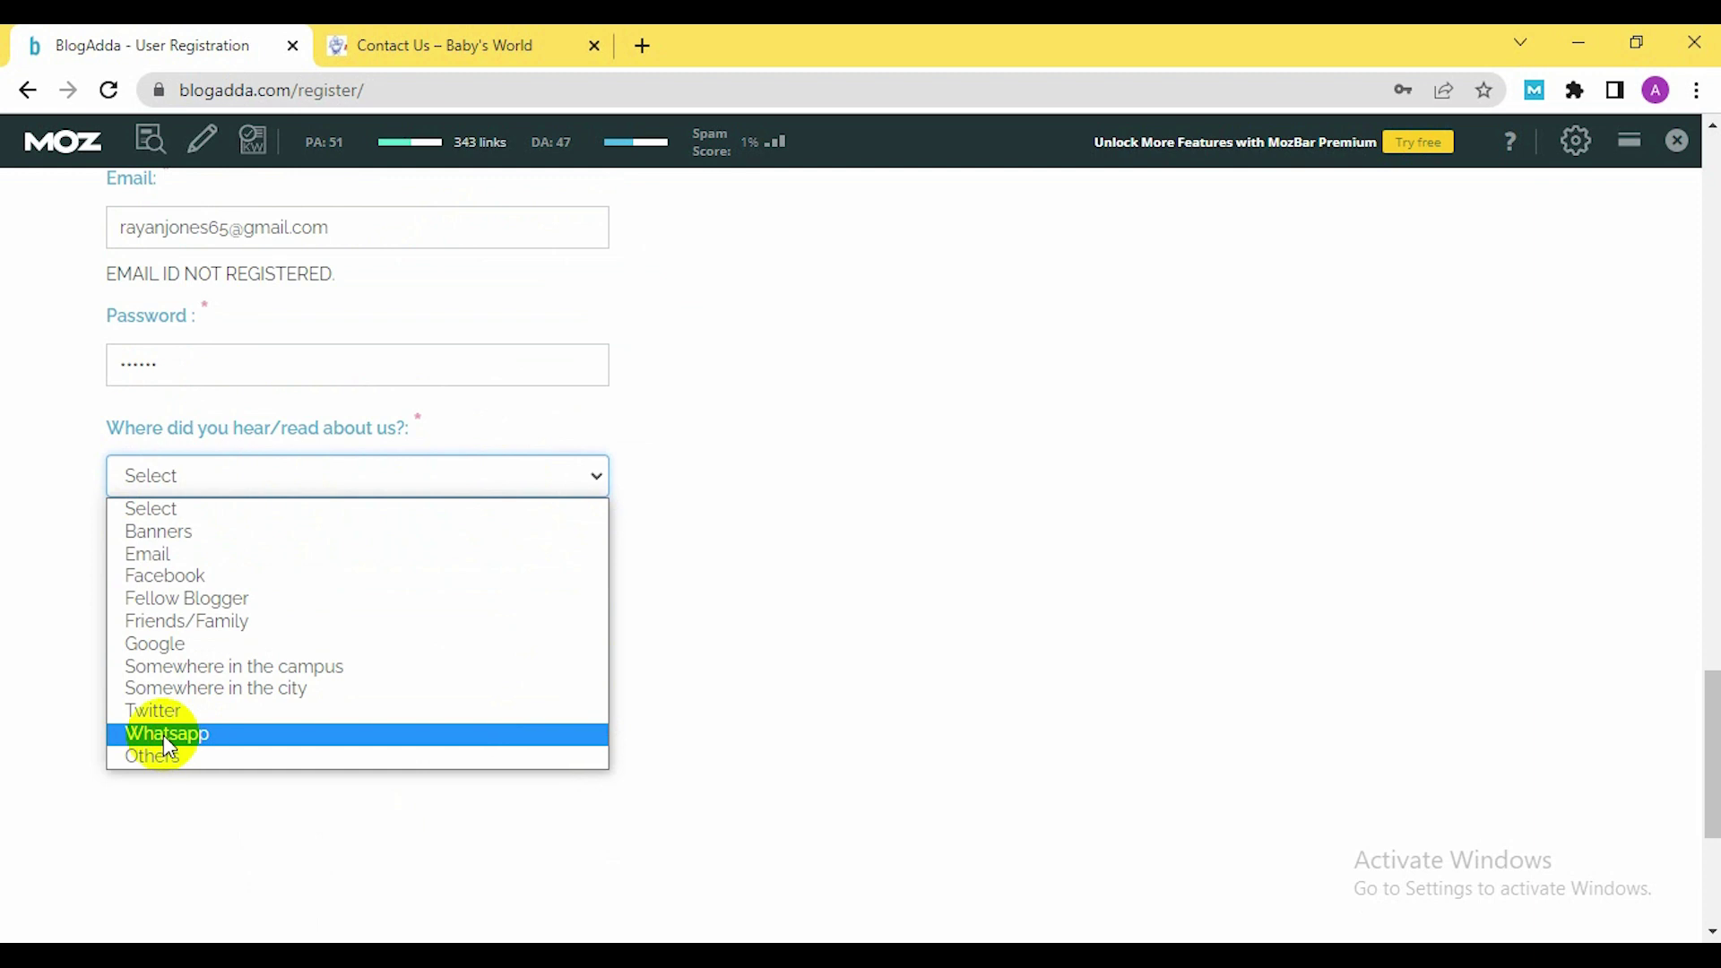
click(191, 620)
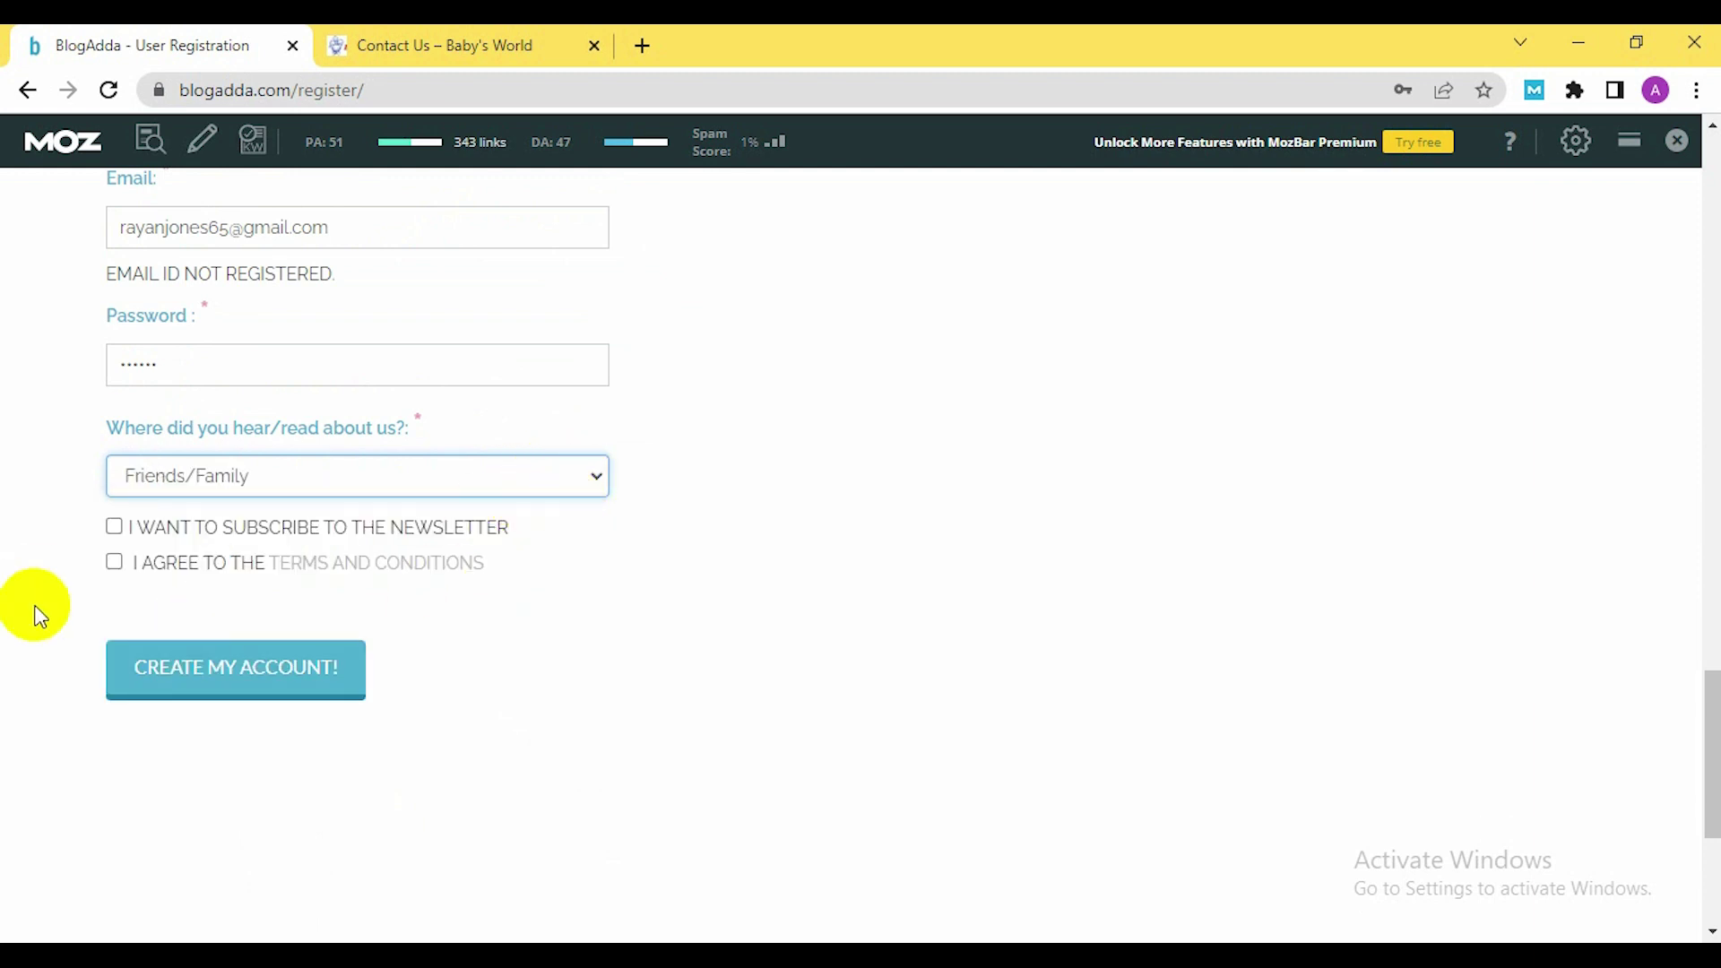
Agree to the terms and conditions and submit Create My Account
click(114, 562)
scroll(384, 566, up, 7)
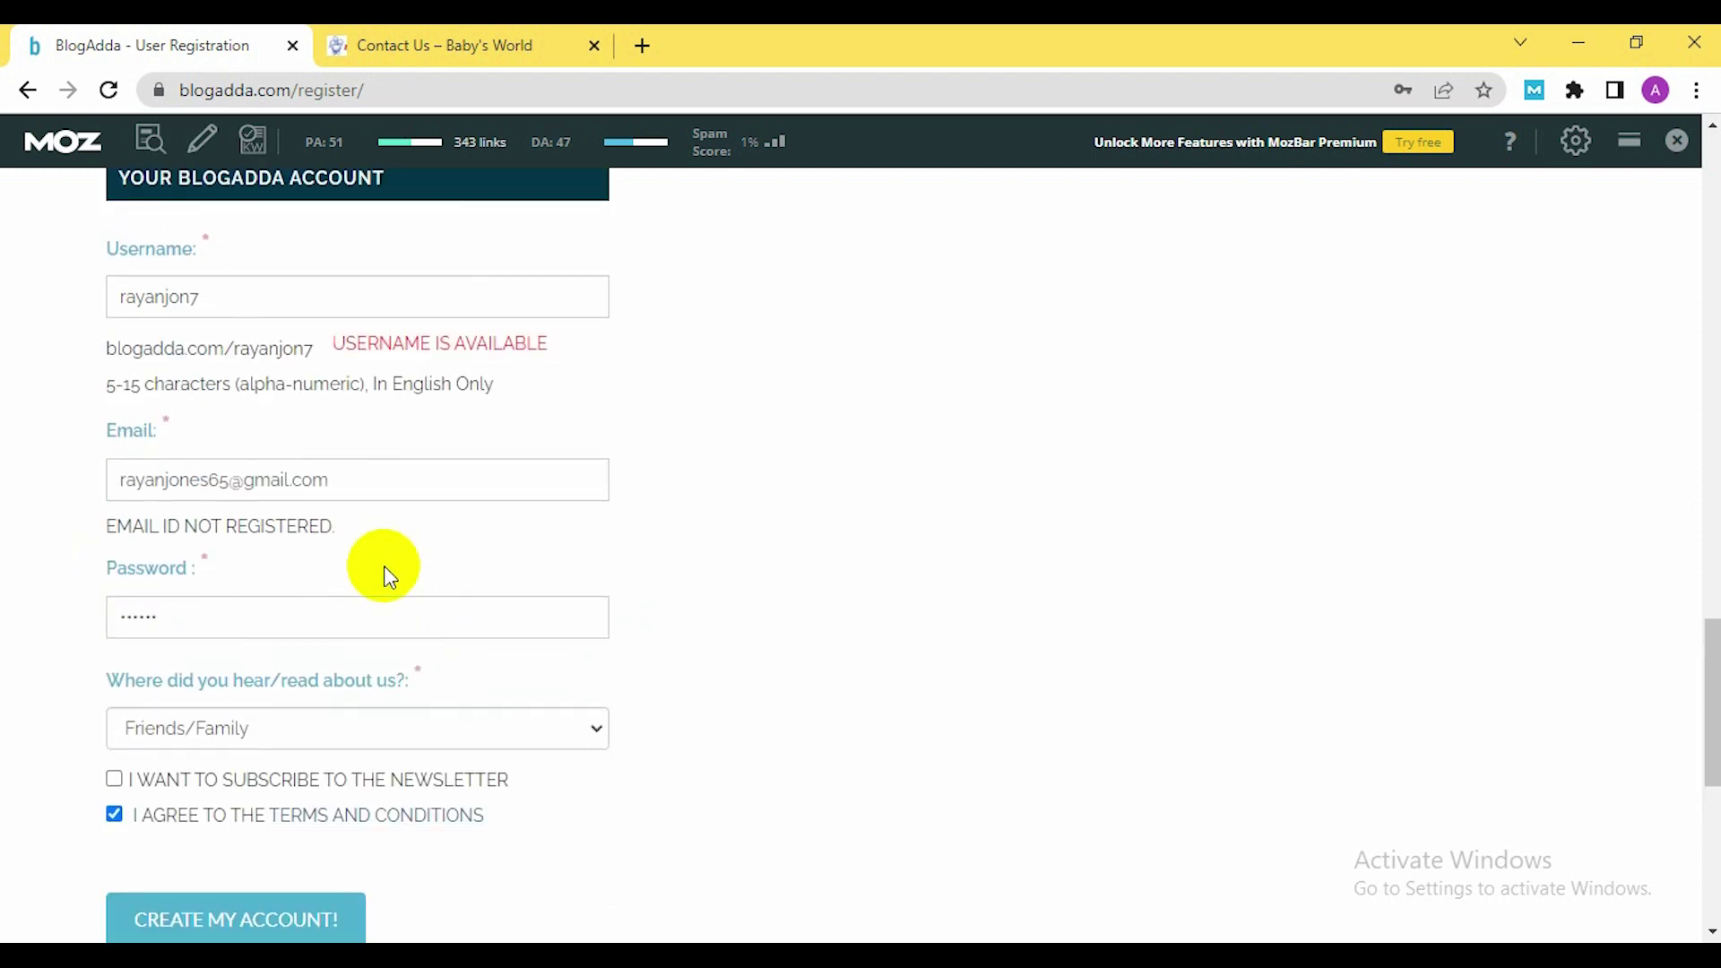
scroll(389, 573, down, 7)
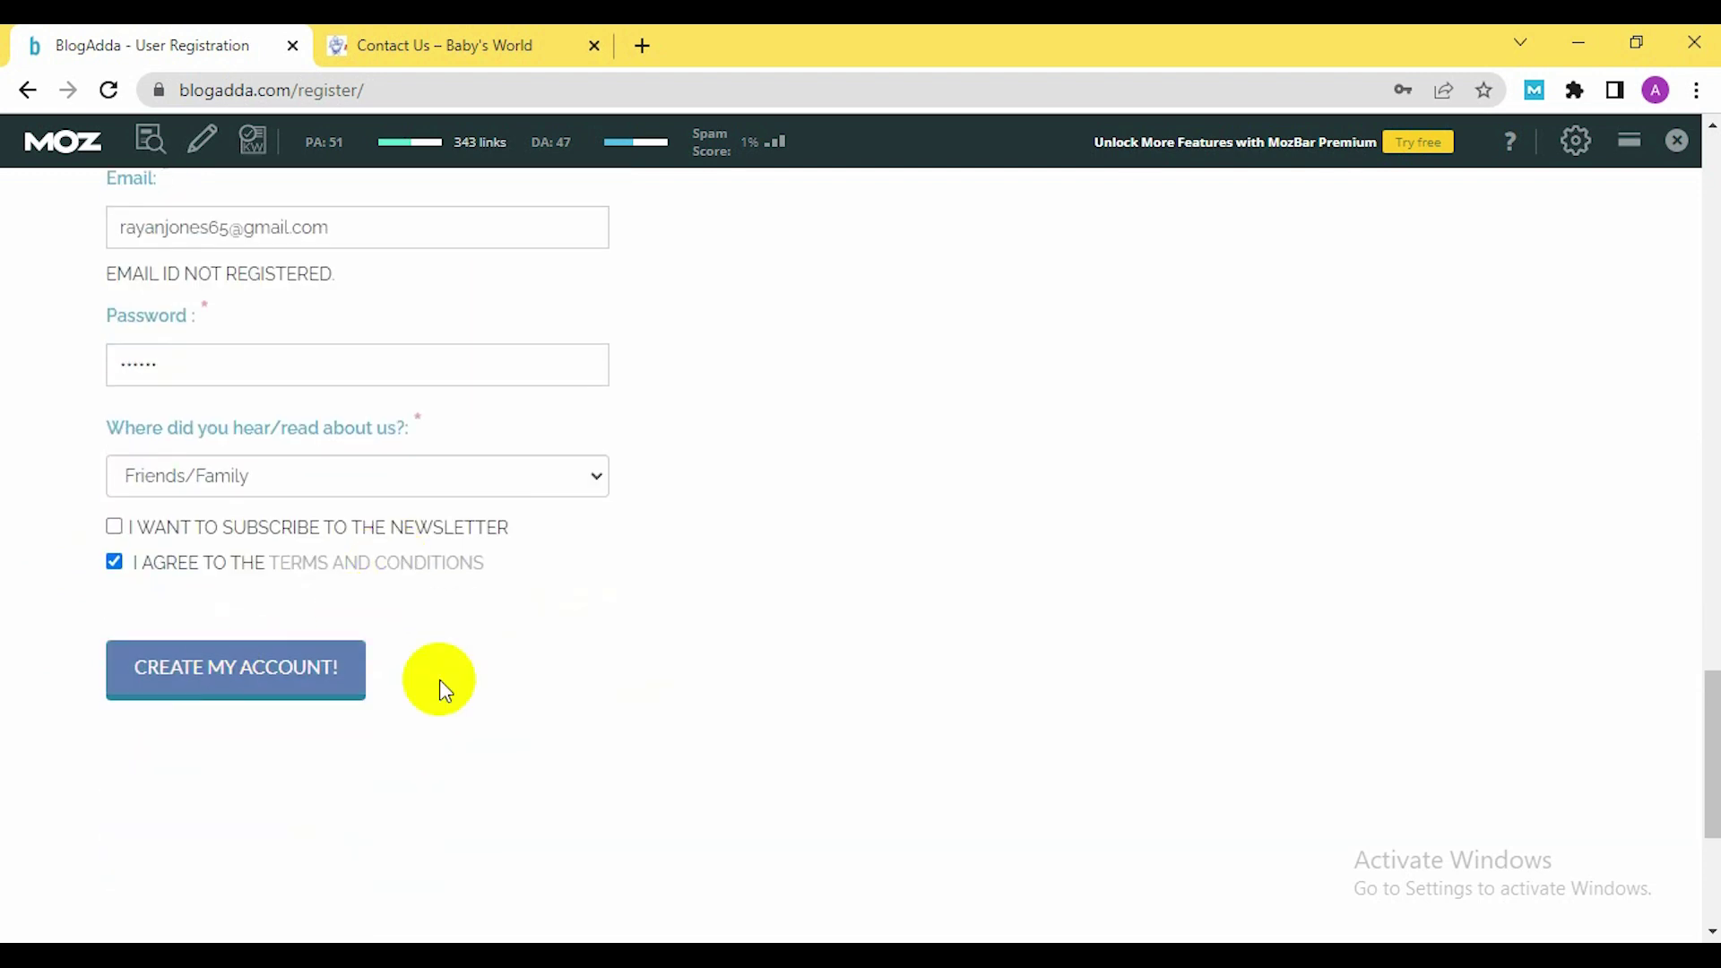
scroll(541, 686, up, 10)
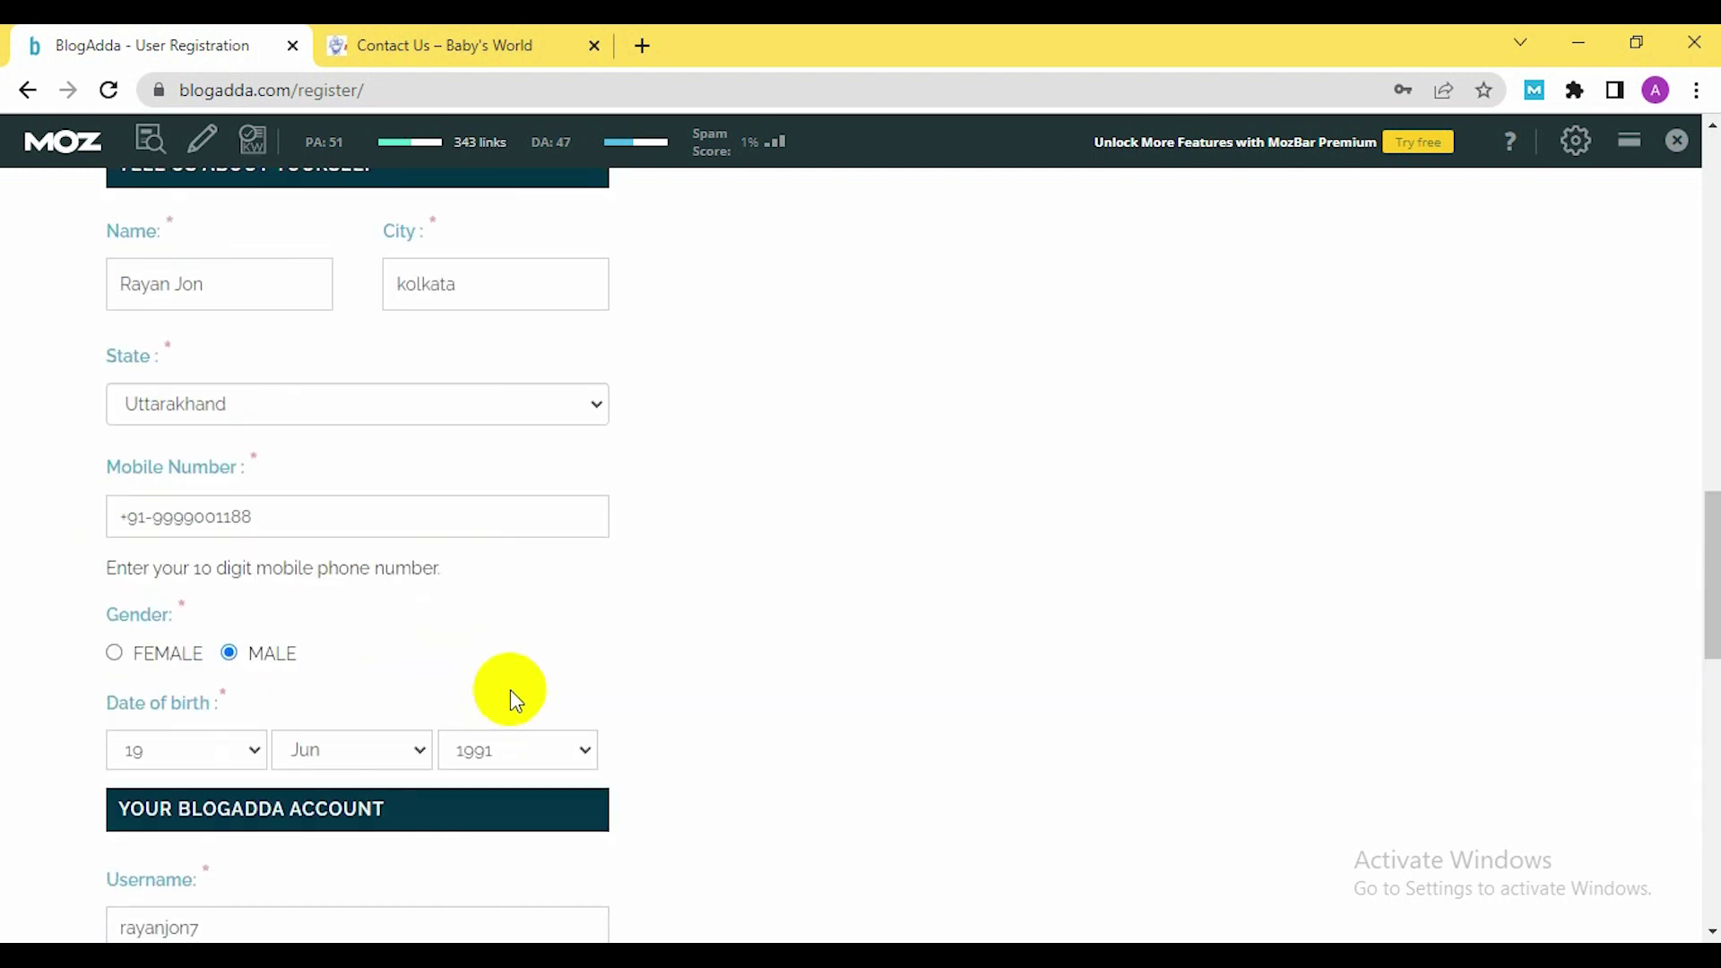
scroll(511, 695, down, 7)
click(180, 815)
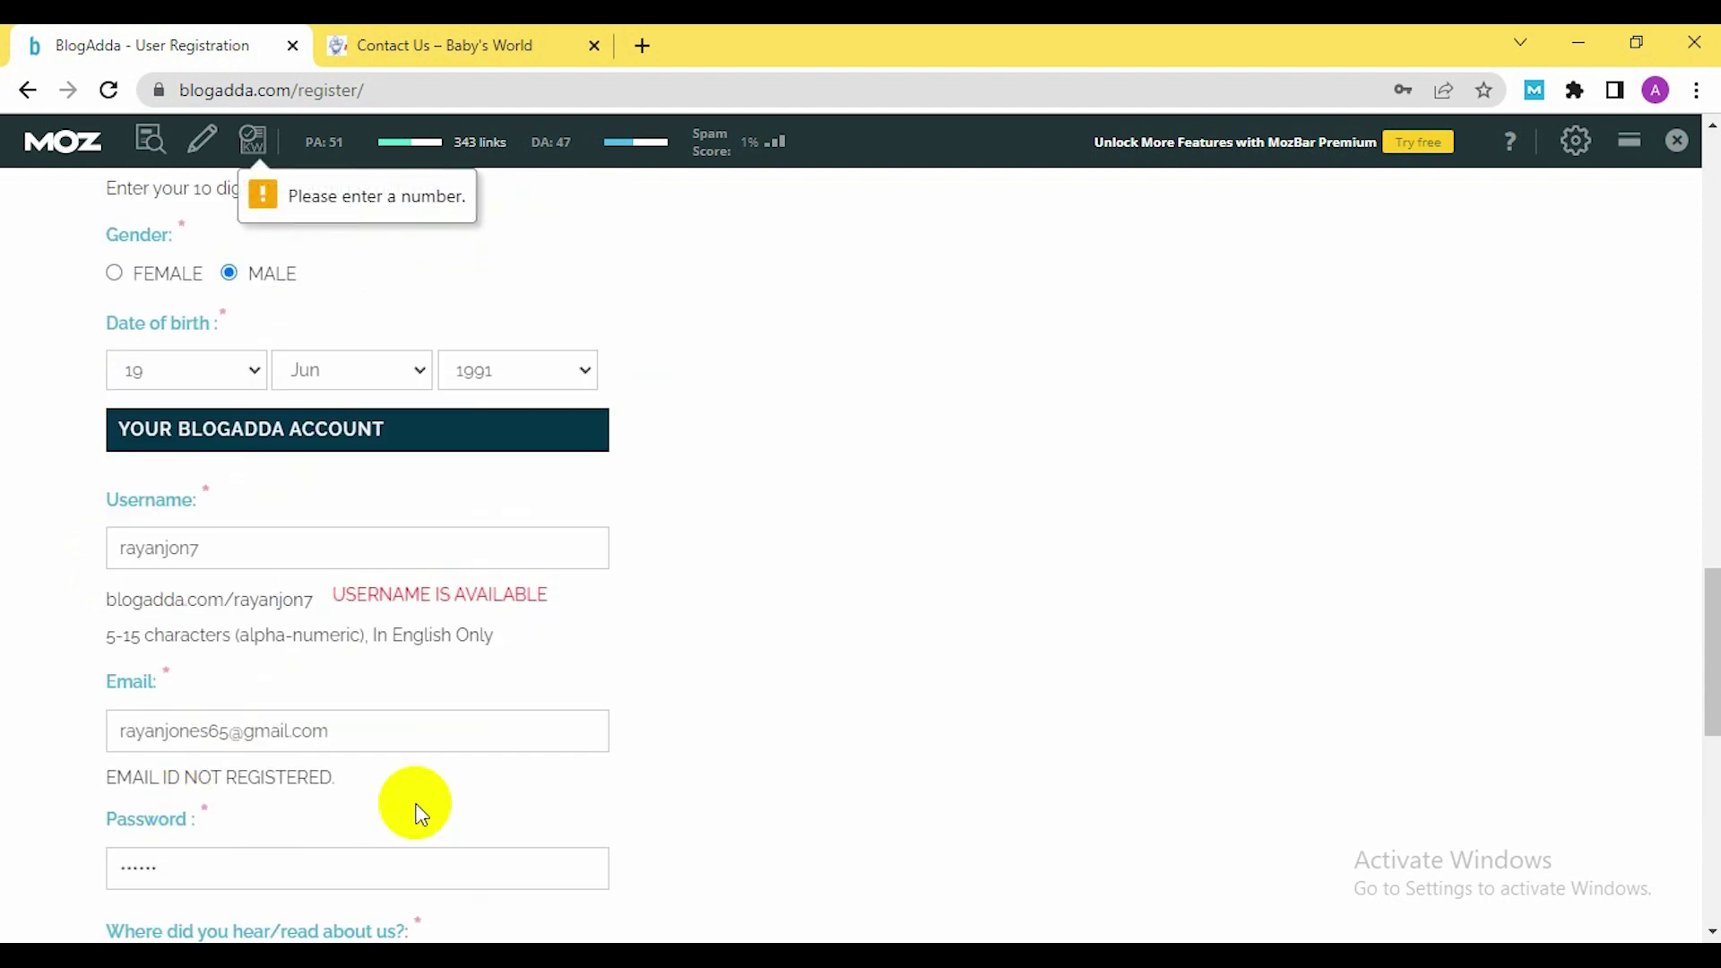
Add a 7 to the mobile number and resubmit the registration
scroll(592, 683, up, 3)
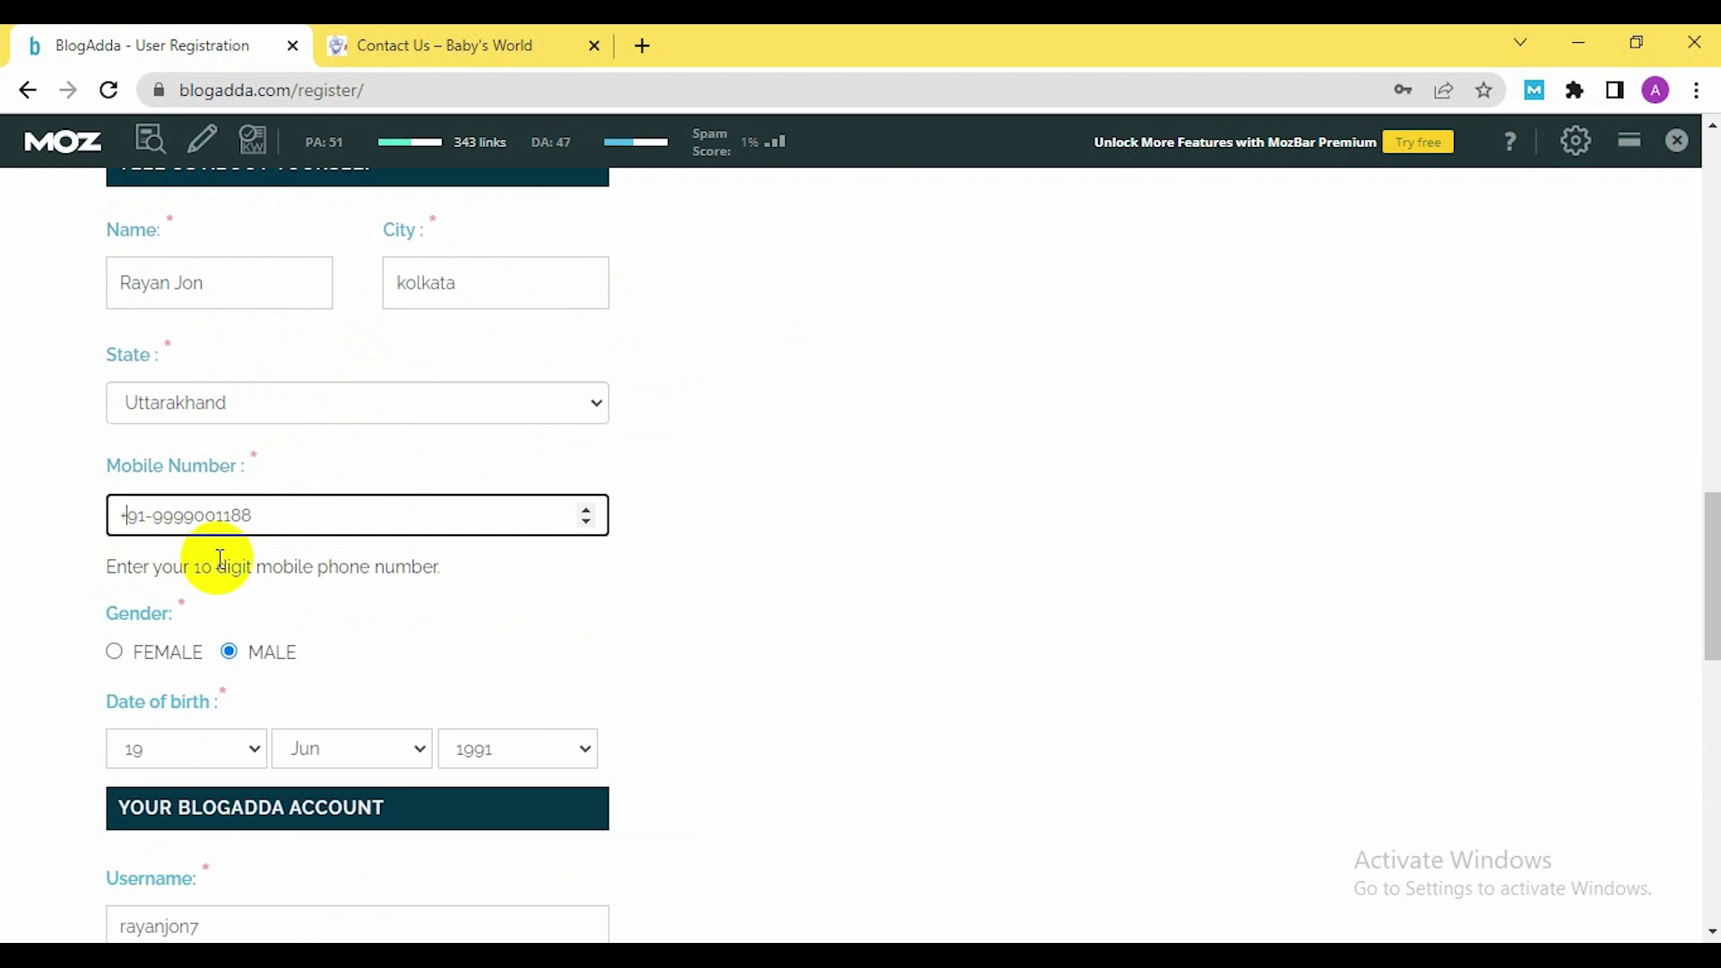
text(7)
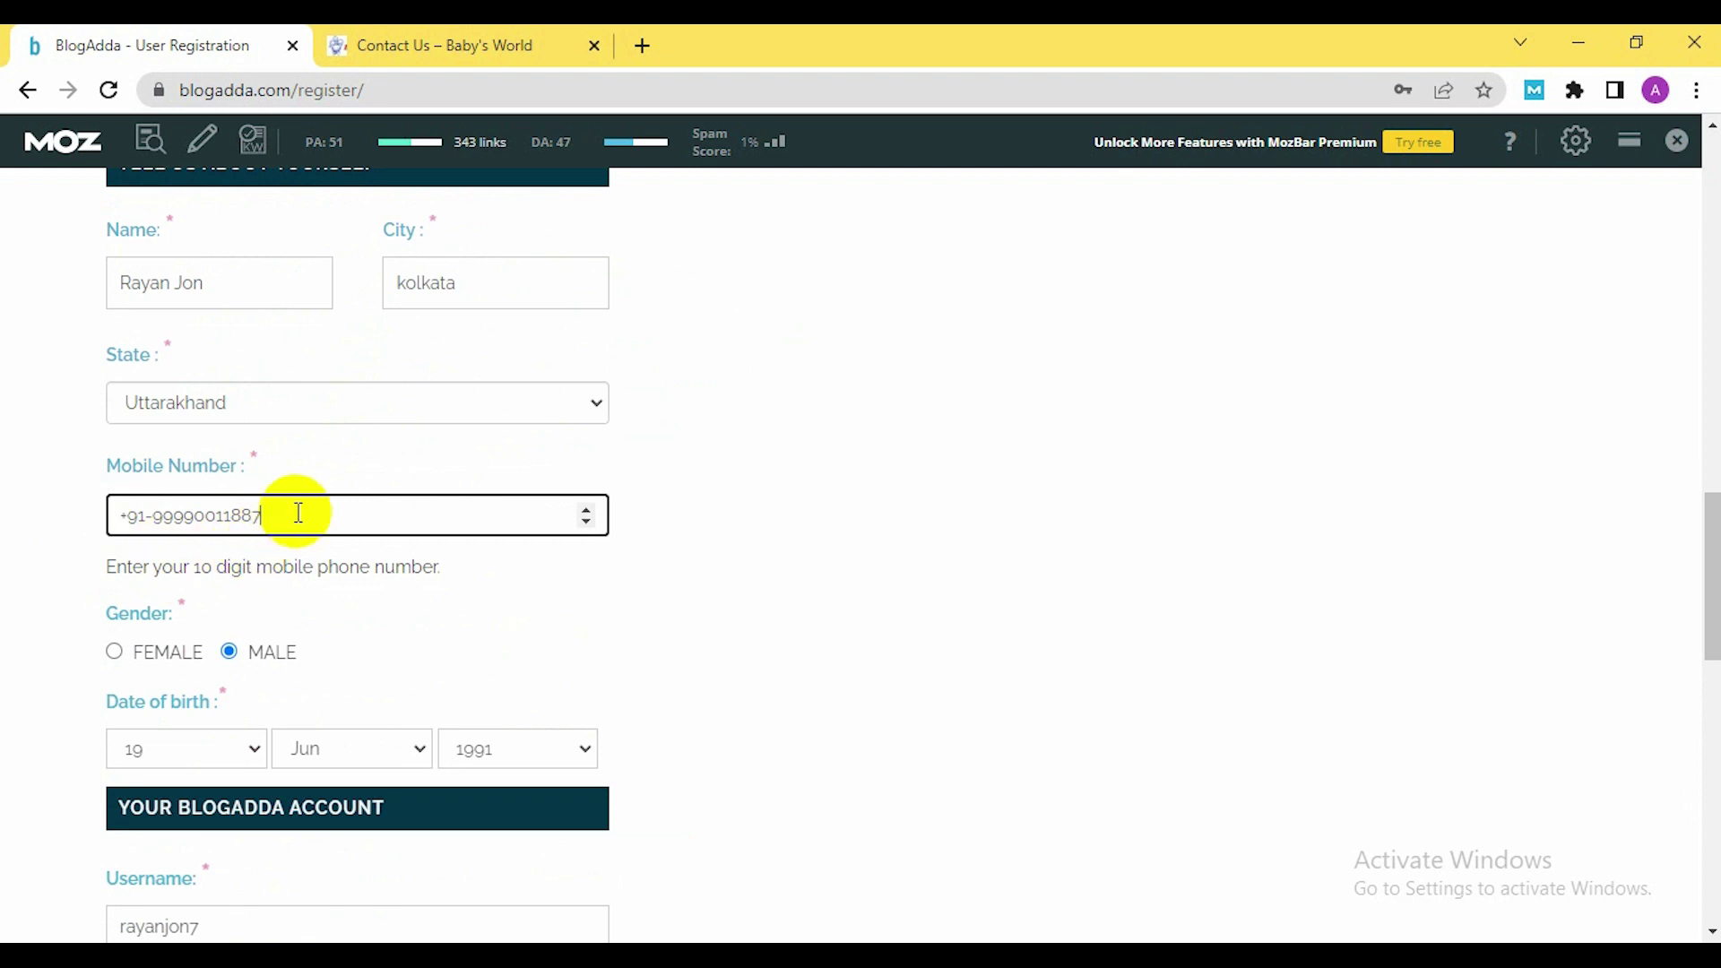
scroll(363, 617, down, 12)
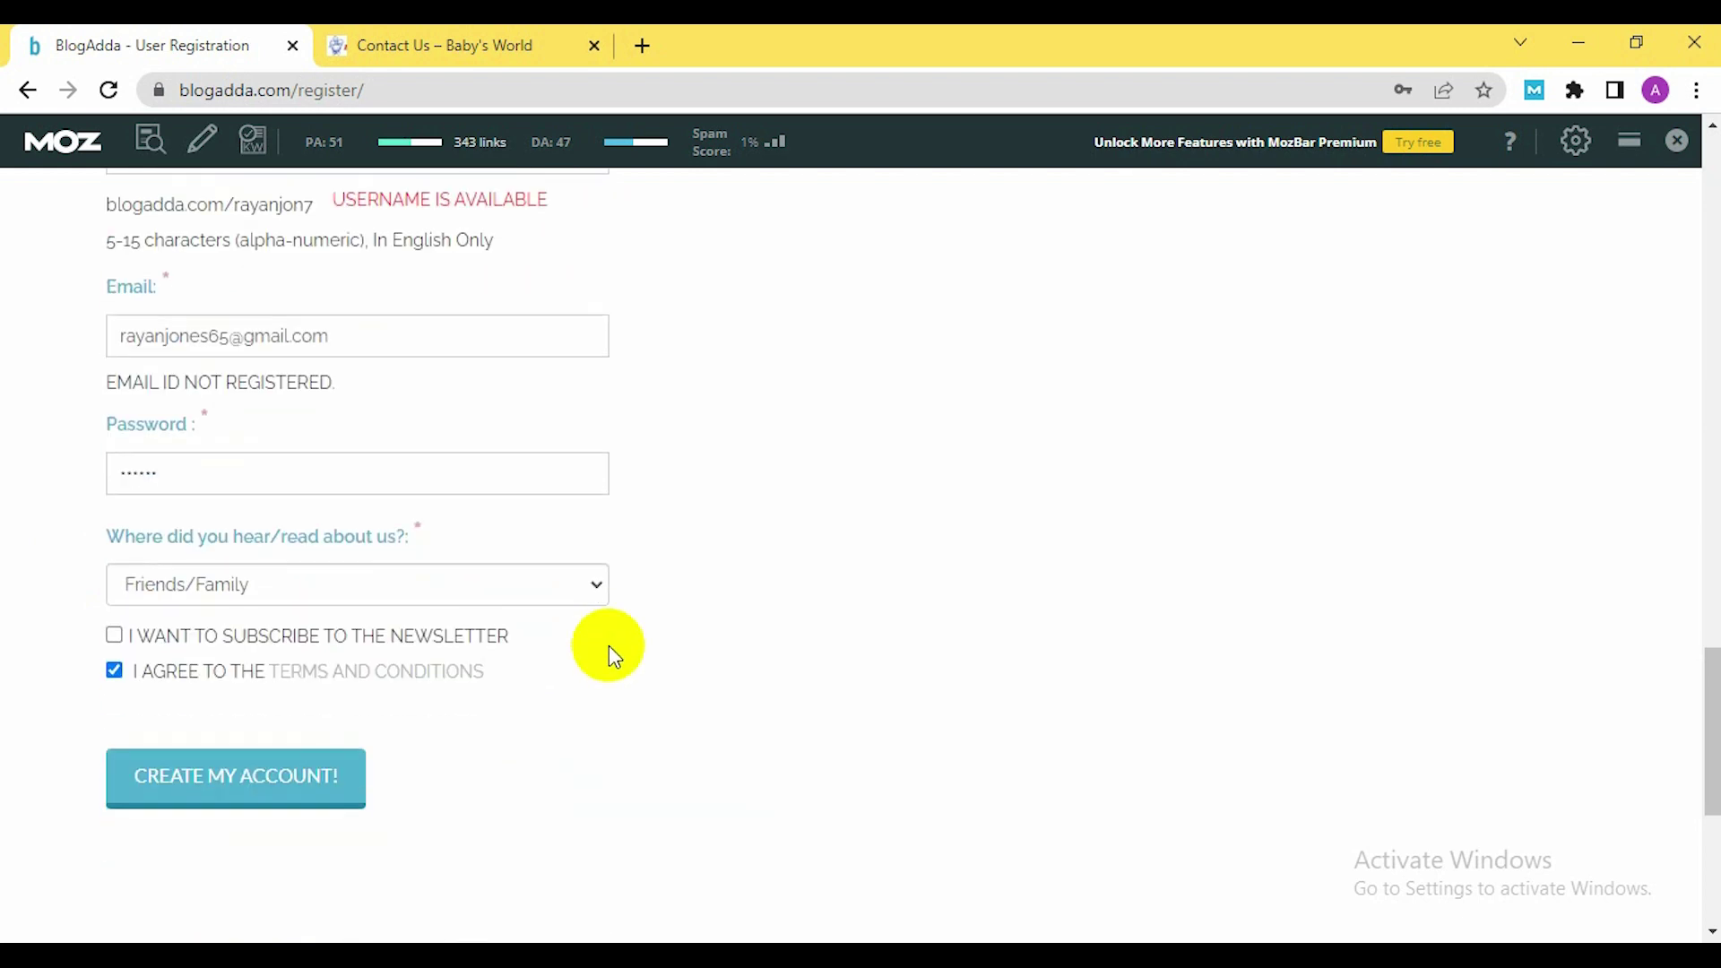
click(262, 451)
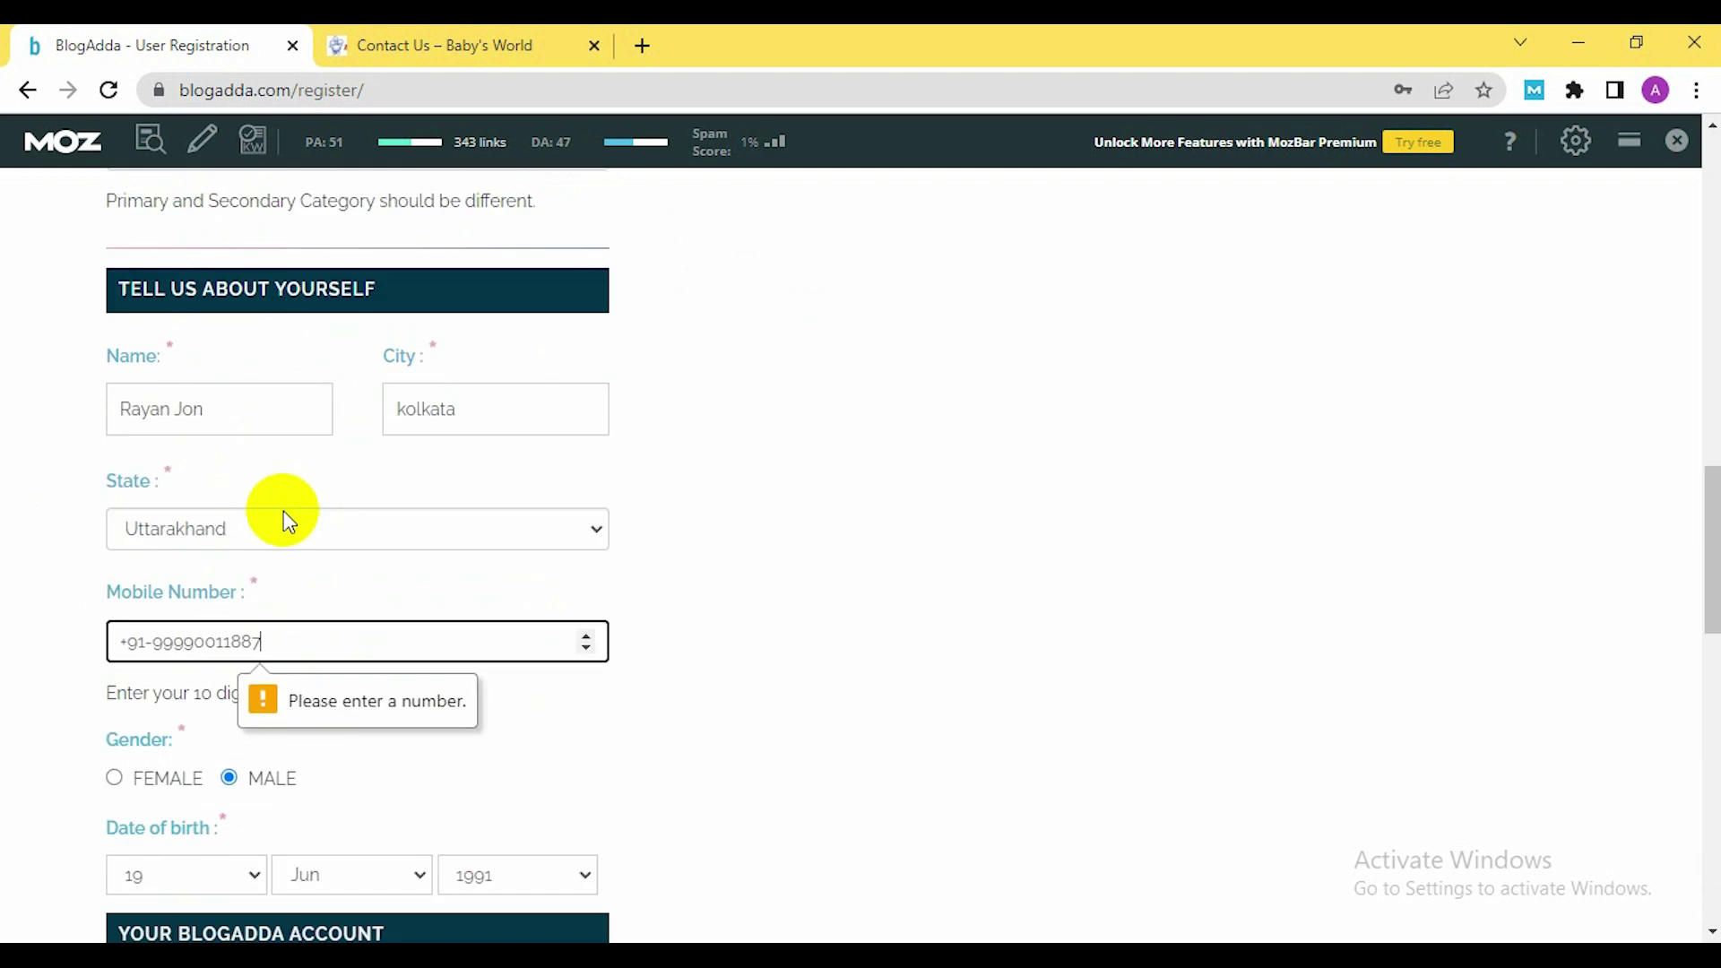
Select the store's second (landline) phone number on the Contact Us page
click(466, 43)
scroll(811, 726, down, 2)
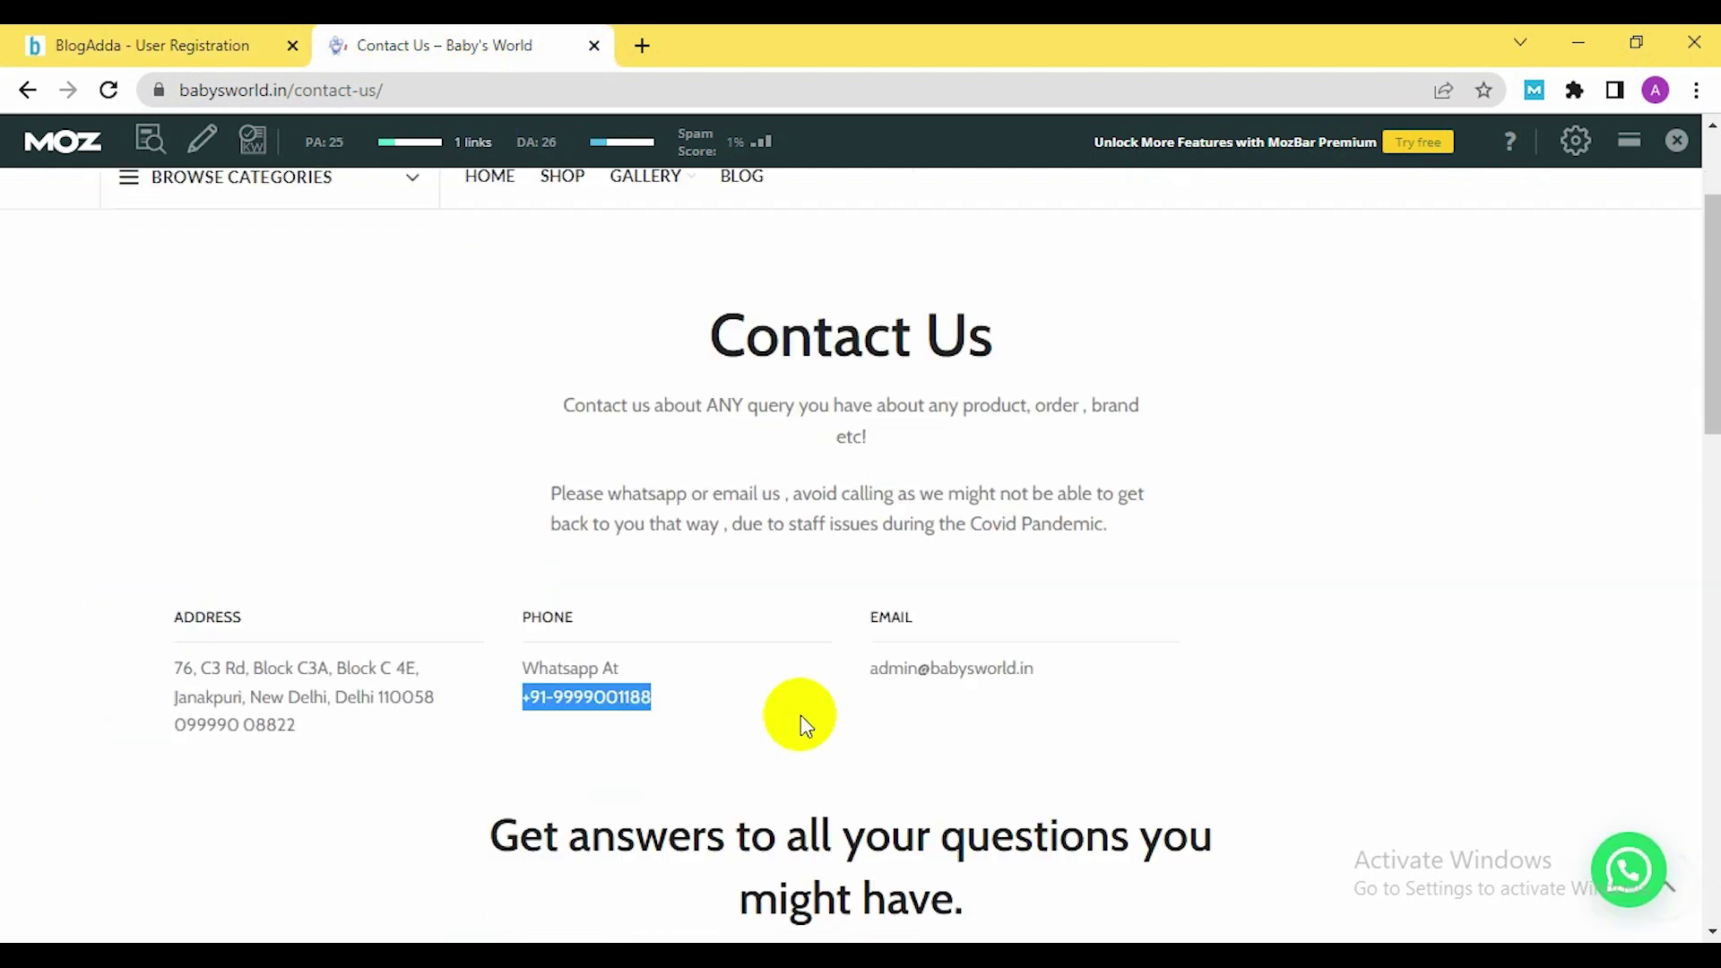
drag(174, 680, 311, 688)
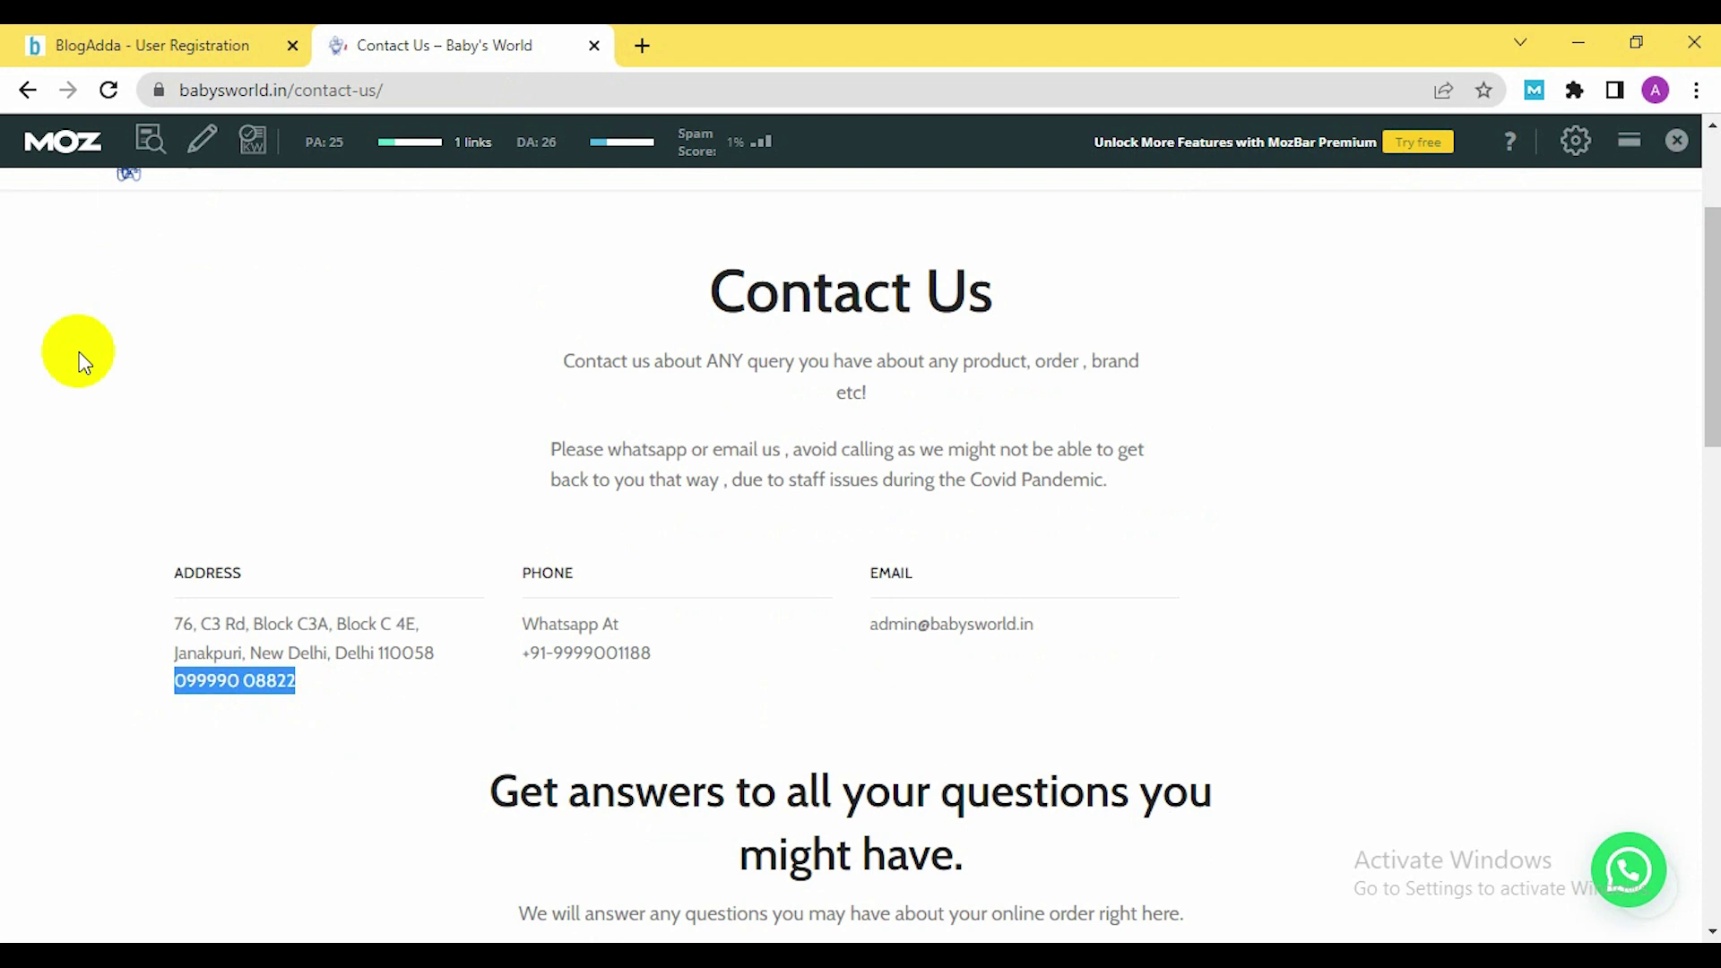
Replace BlogAdda's Mobile Number with the landline number and resubmit the registration
click(152, 43)
scroll(309, 457, up, 3)
scroll(299, 442, up, 2)
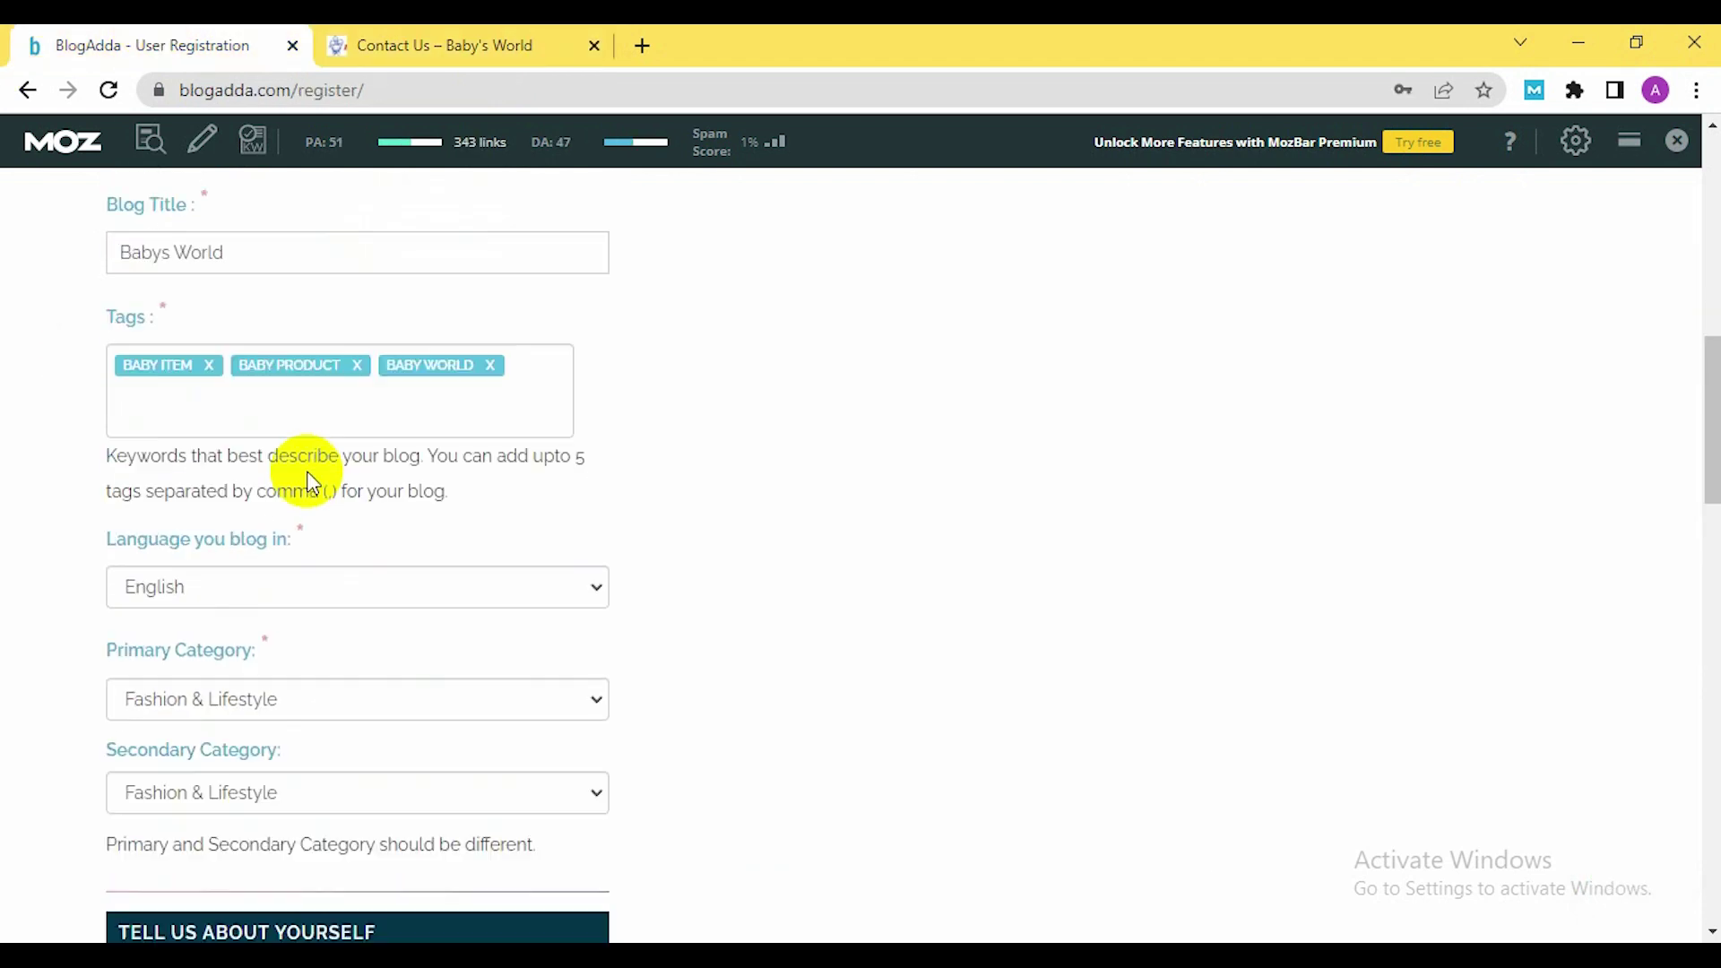
scroll(314, 480, down, 7)
drag(325, 642, 62, 645)
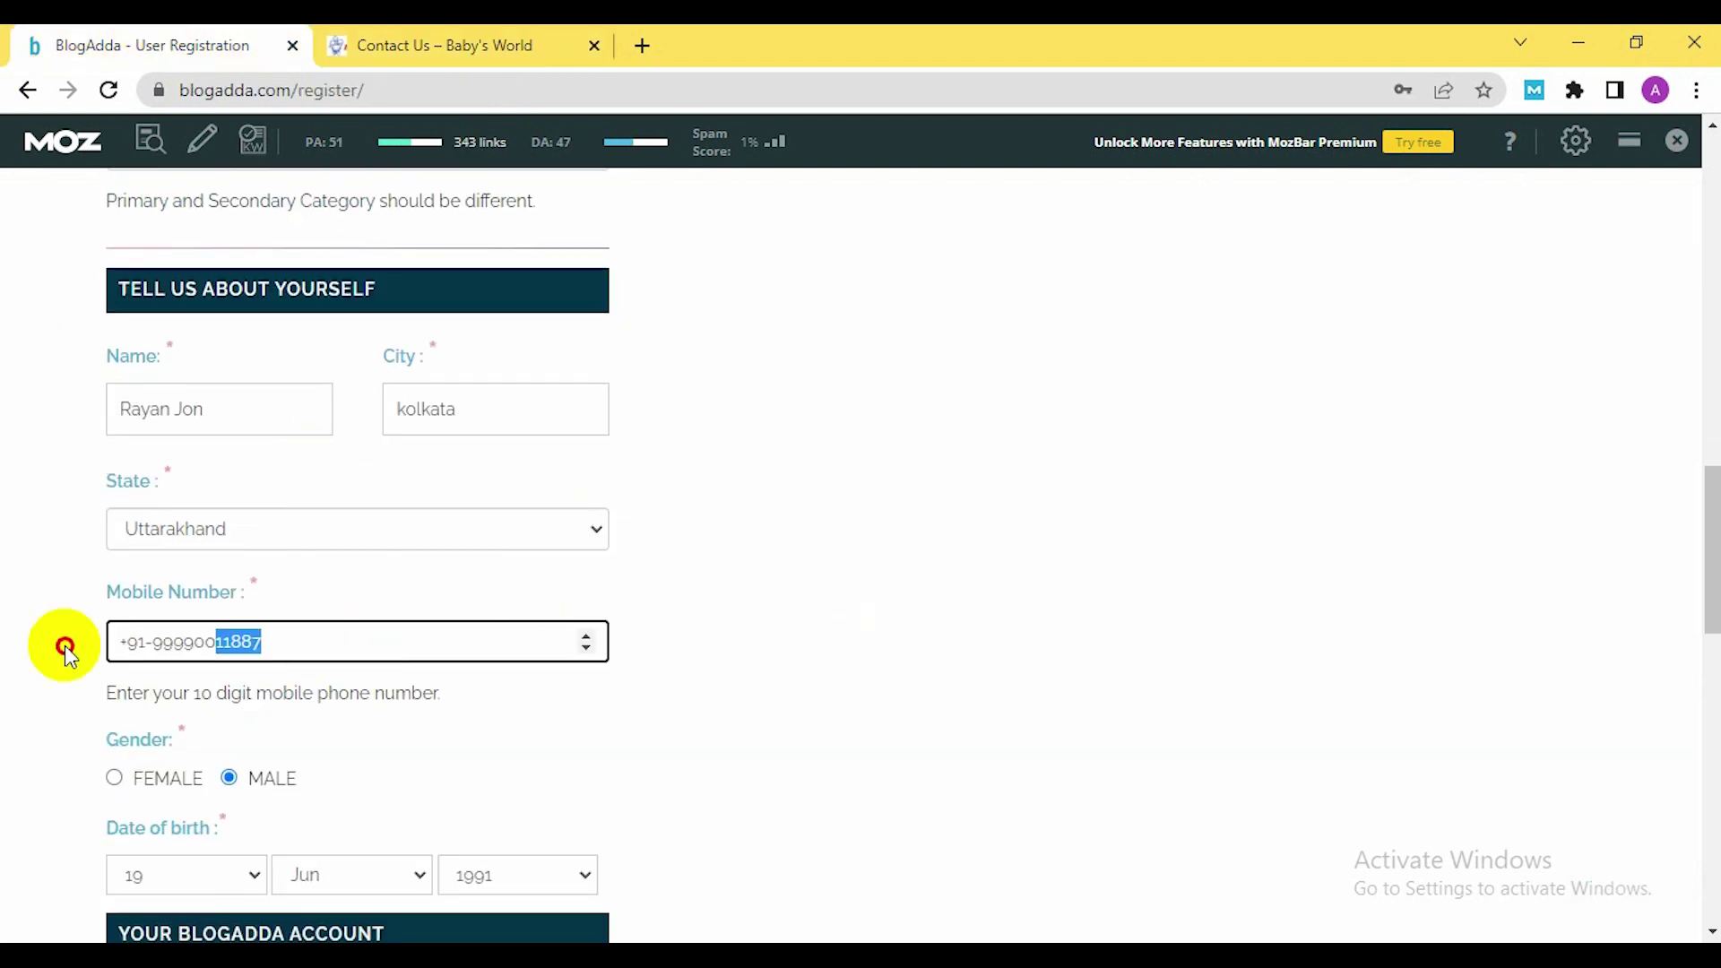
key(ctrl+v)
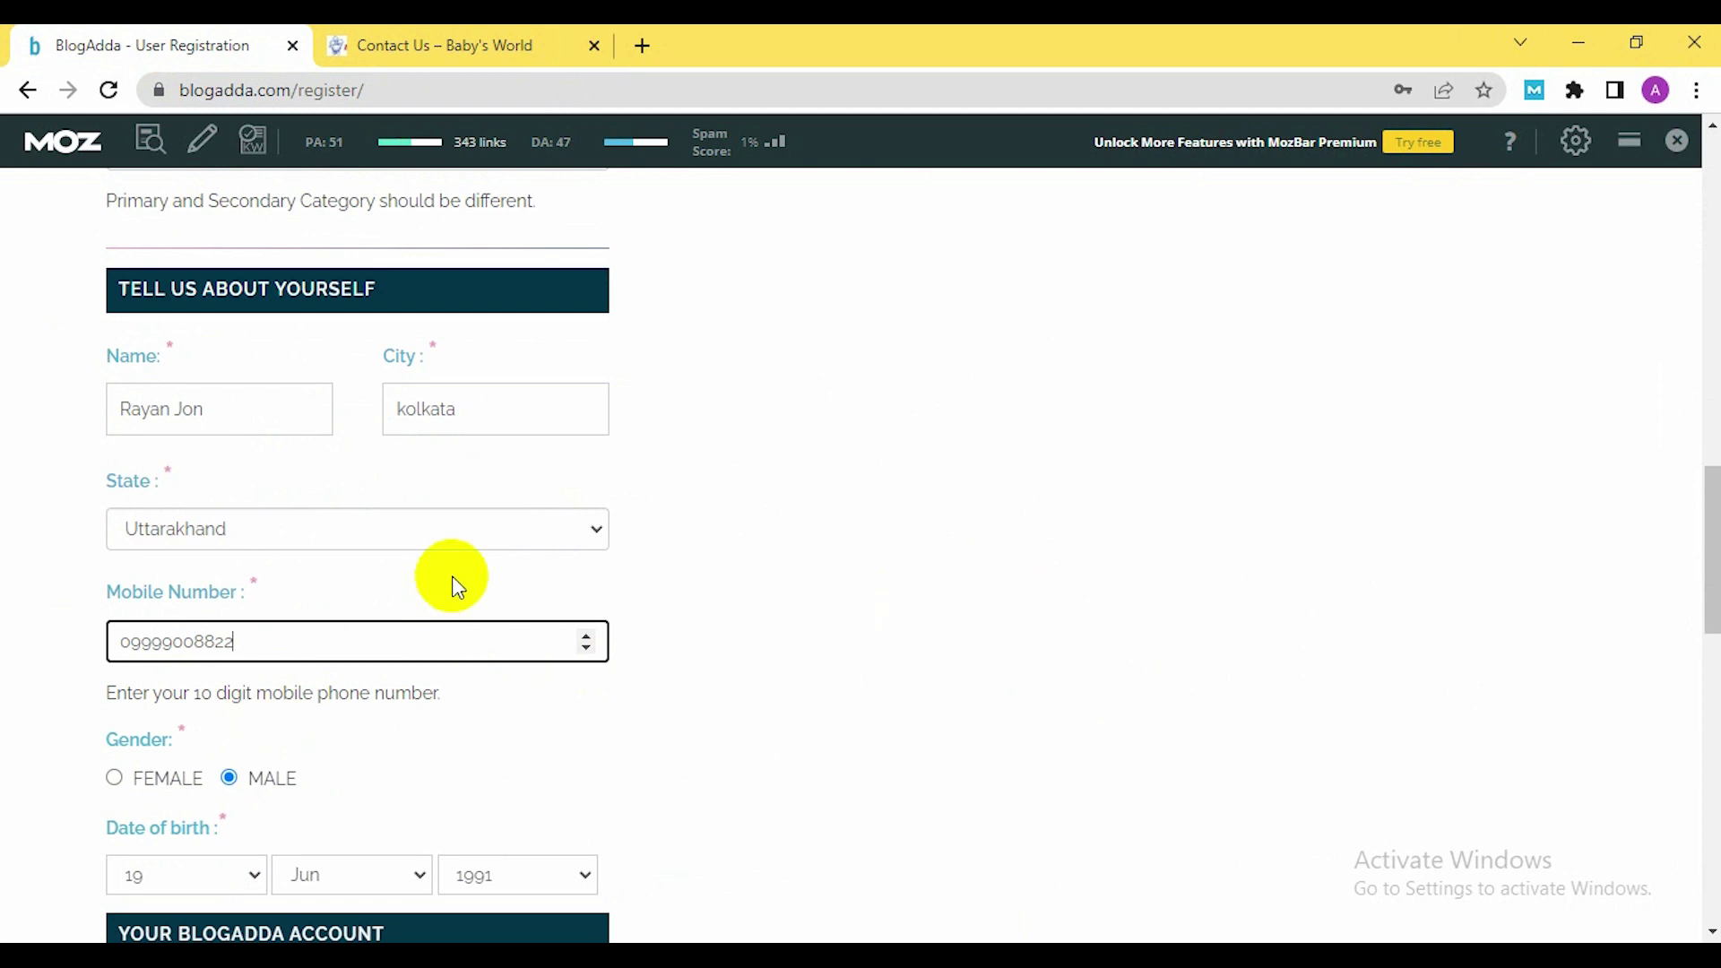
scroll(565, 520, down, 10)
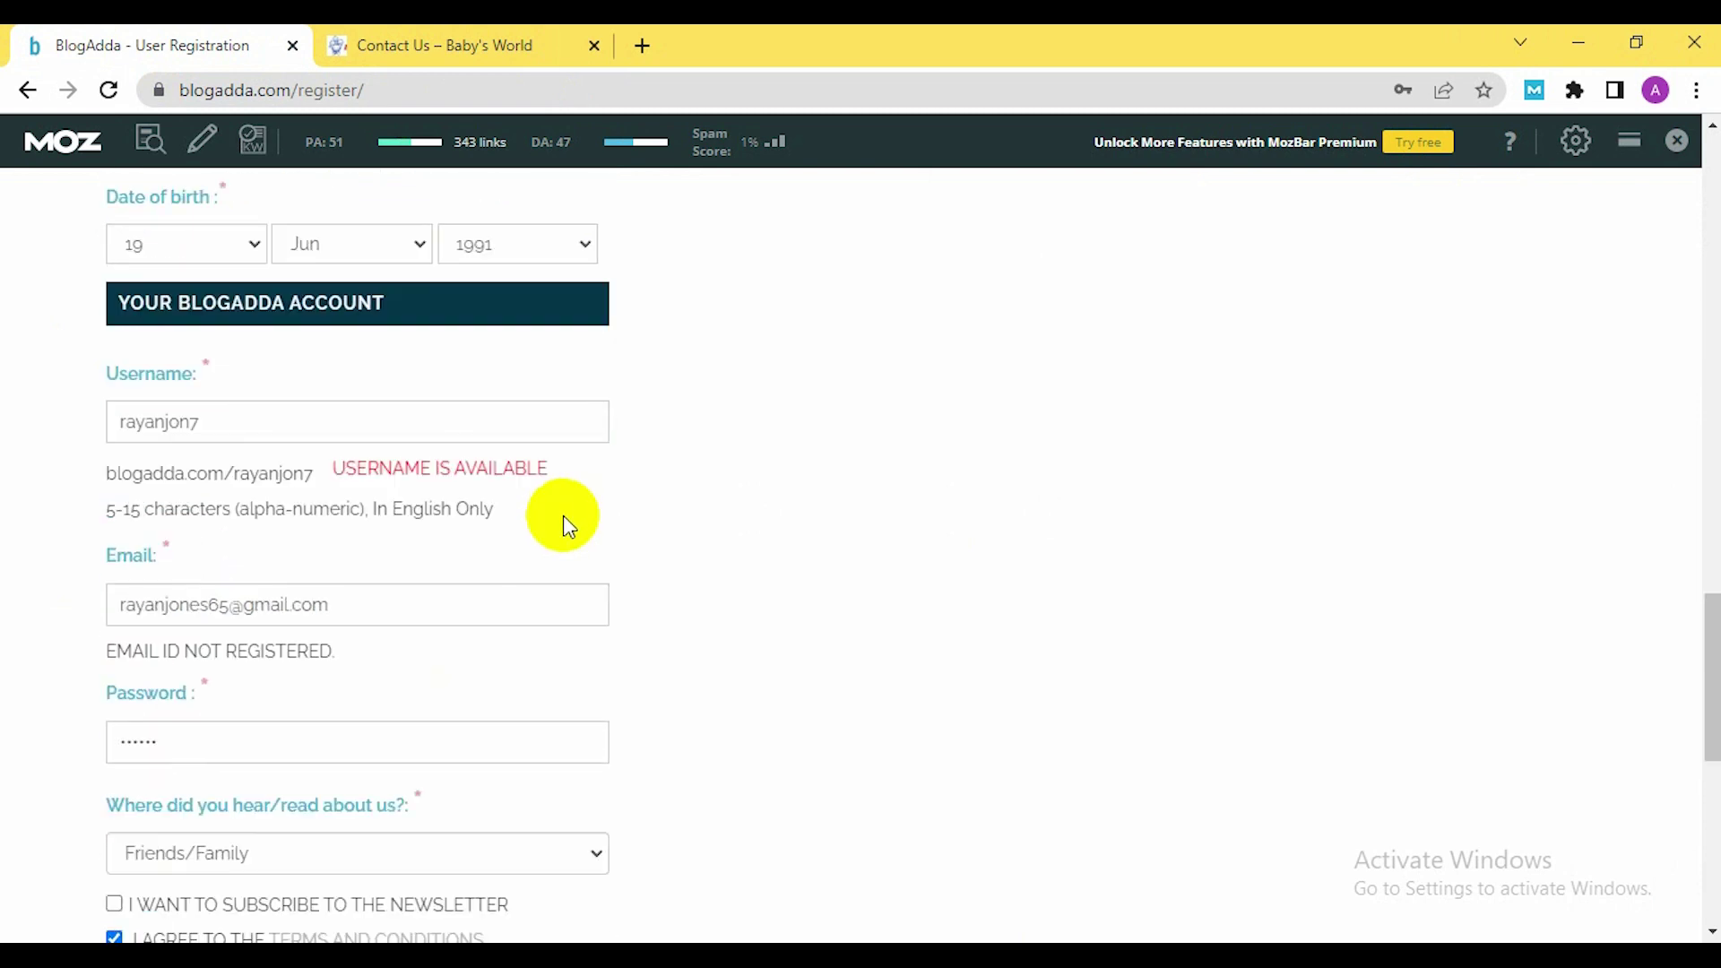
scroll(560, 525, down, 7)
click(226, 428)
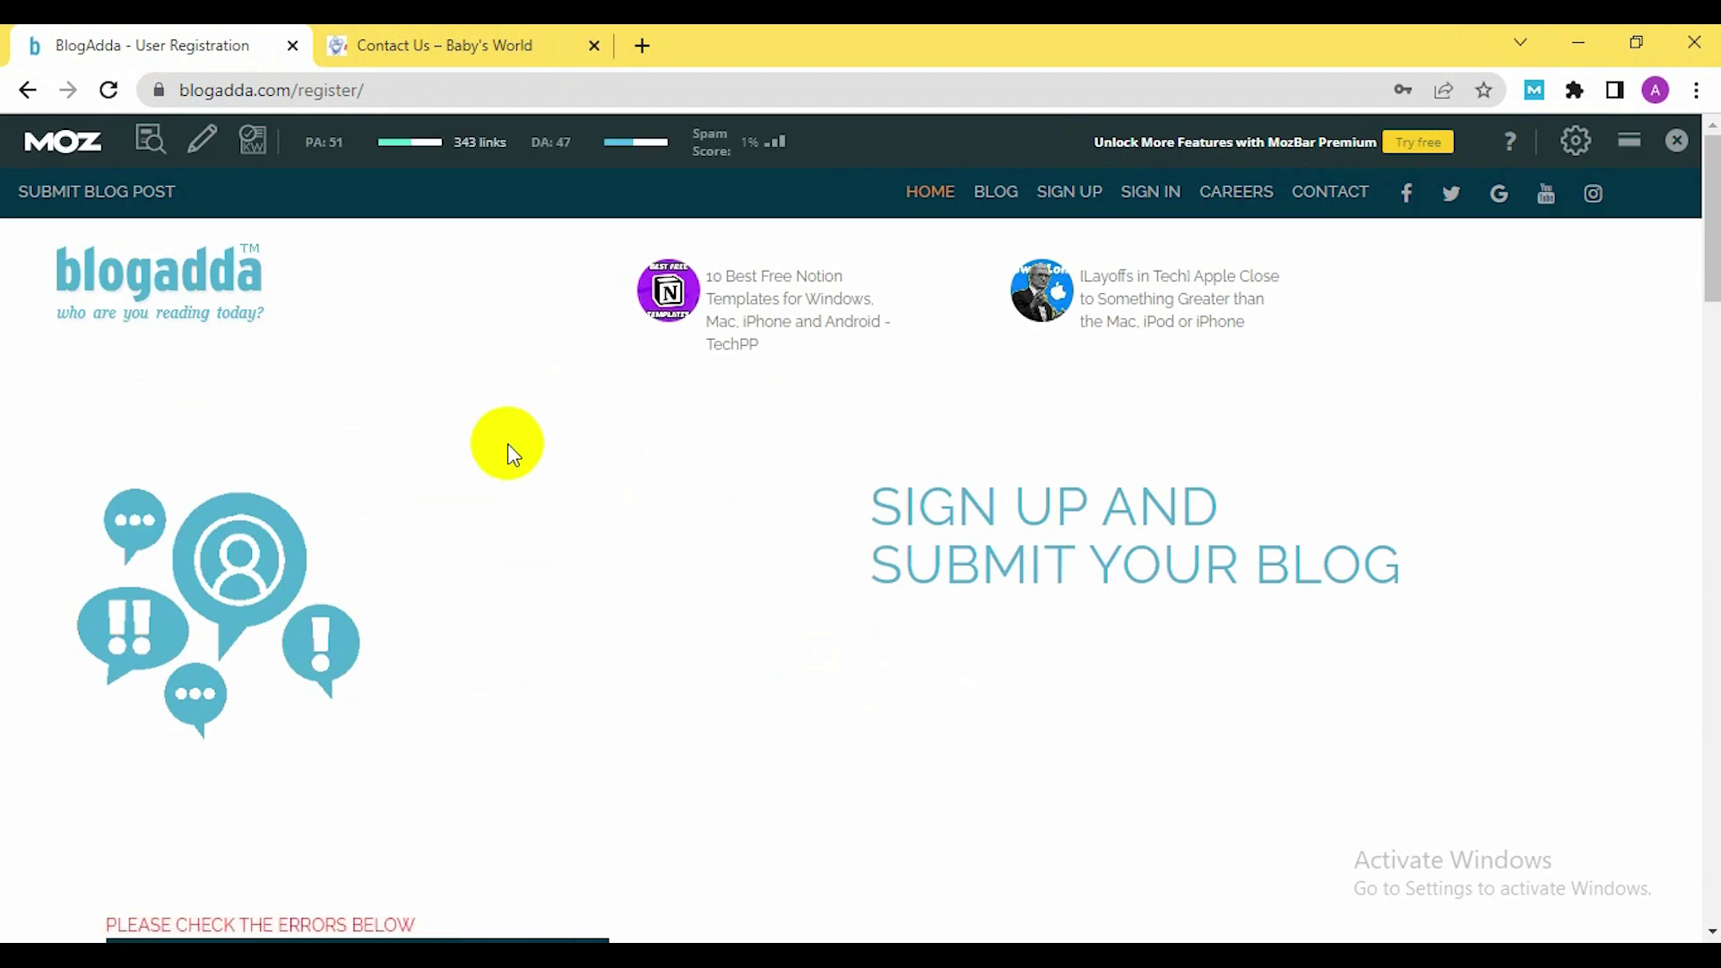
Choose Others as Secondary Category, distinct from the Fashion & Lifestyle primary
scroll(706, 621, down, 4)
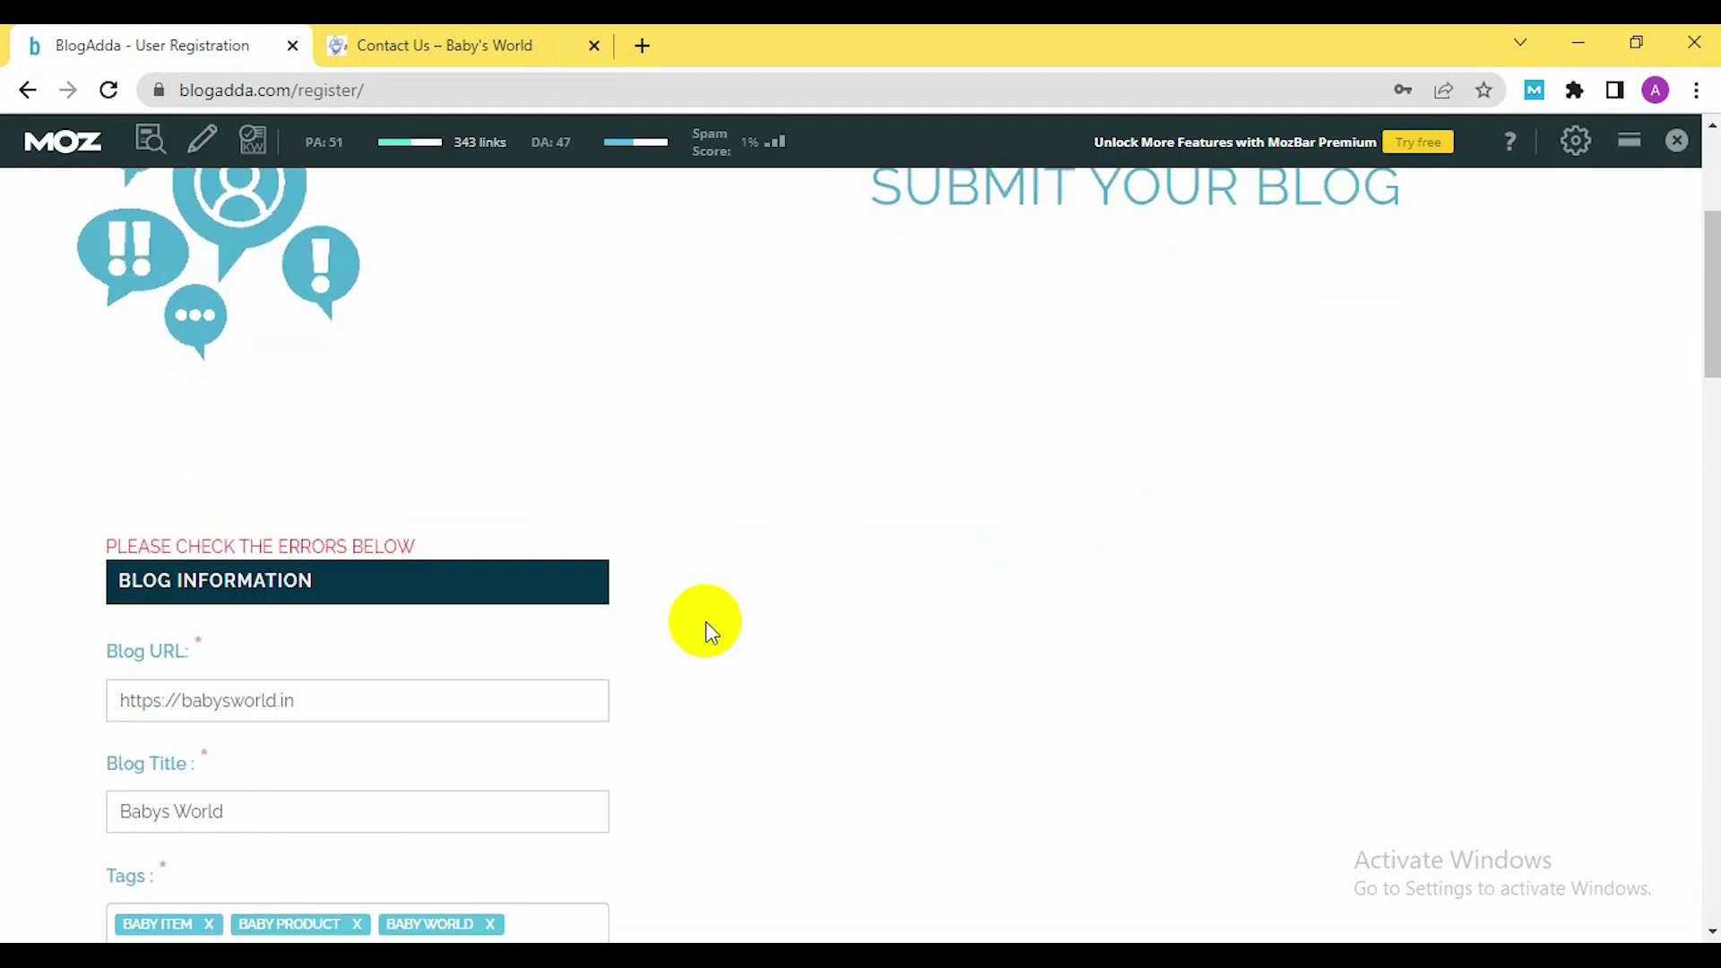
scroll(414, 618, down, 3)
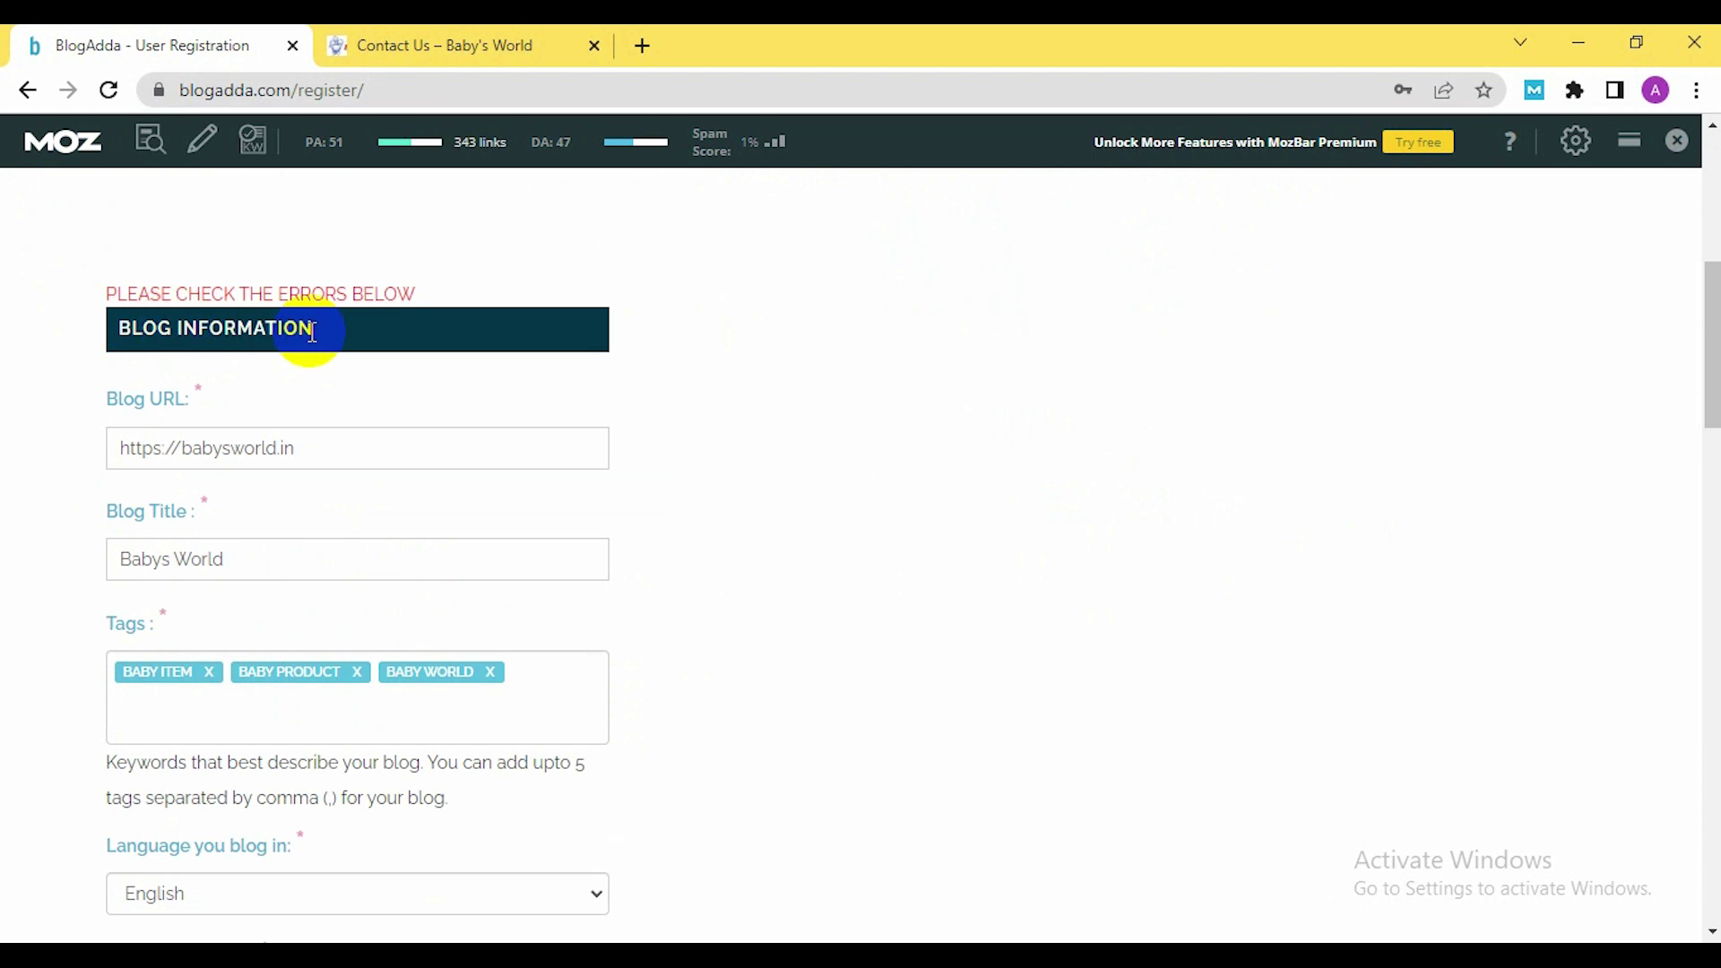
scroll(374, 335, down, 1)
scroll(374, 335, down, 3)
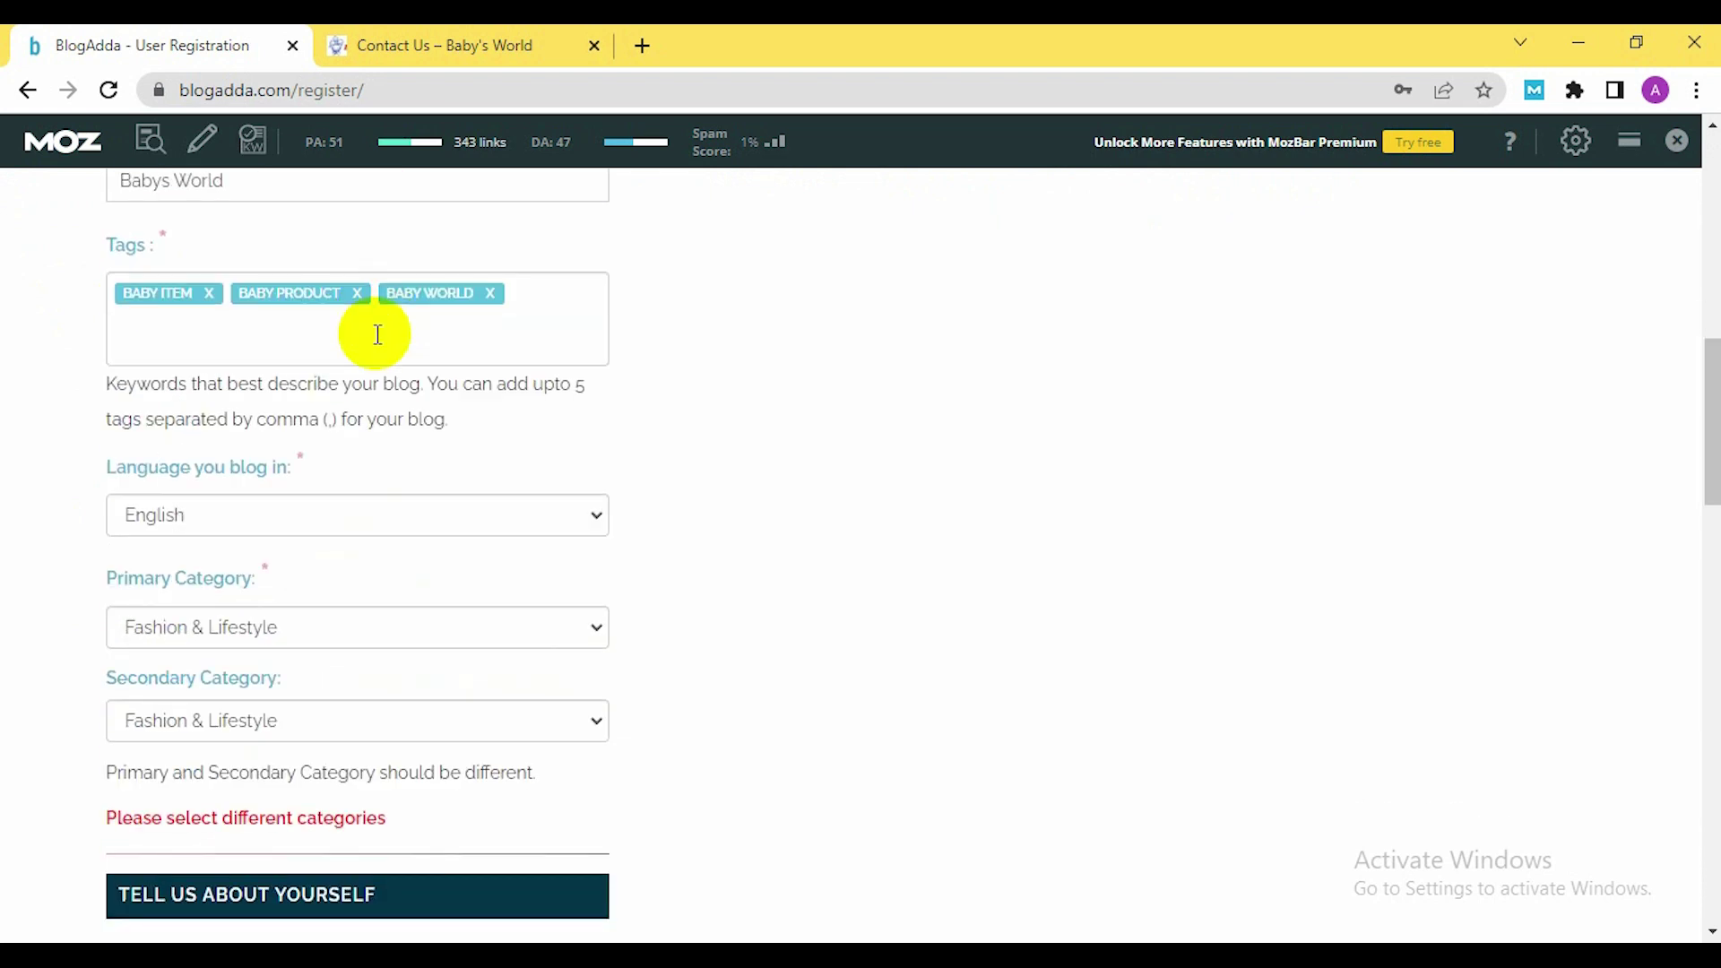
scroll(664, 509, down, 1)
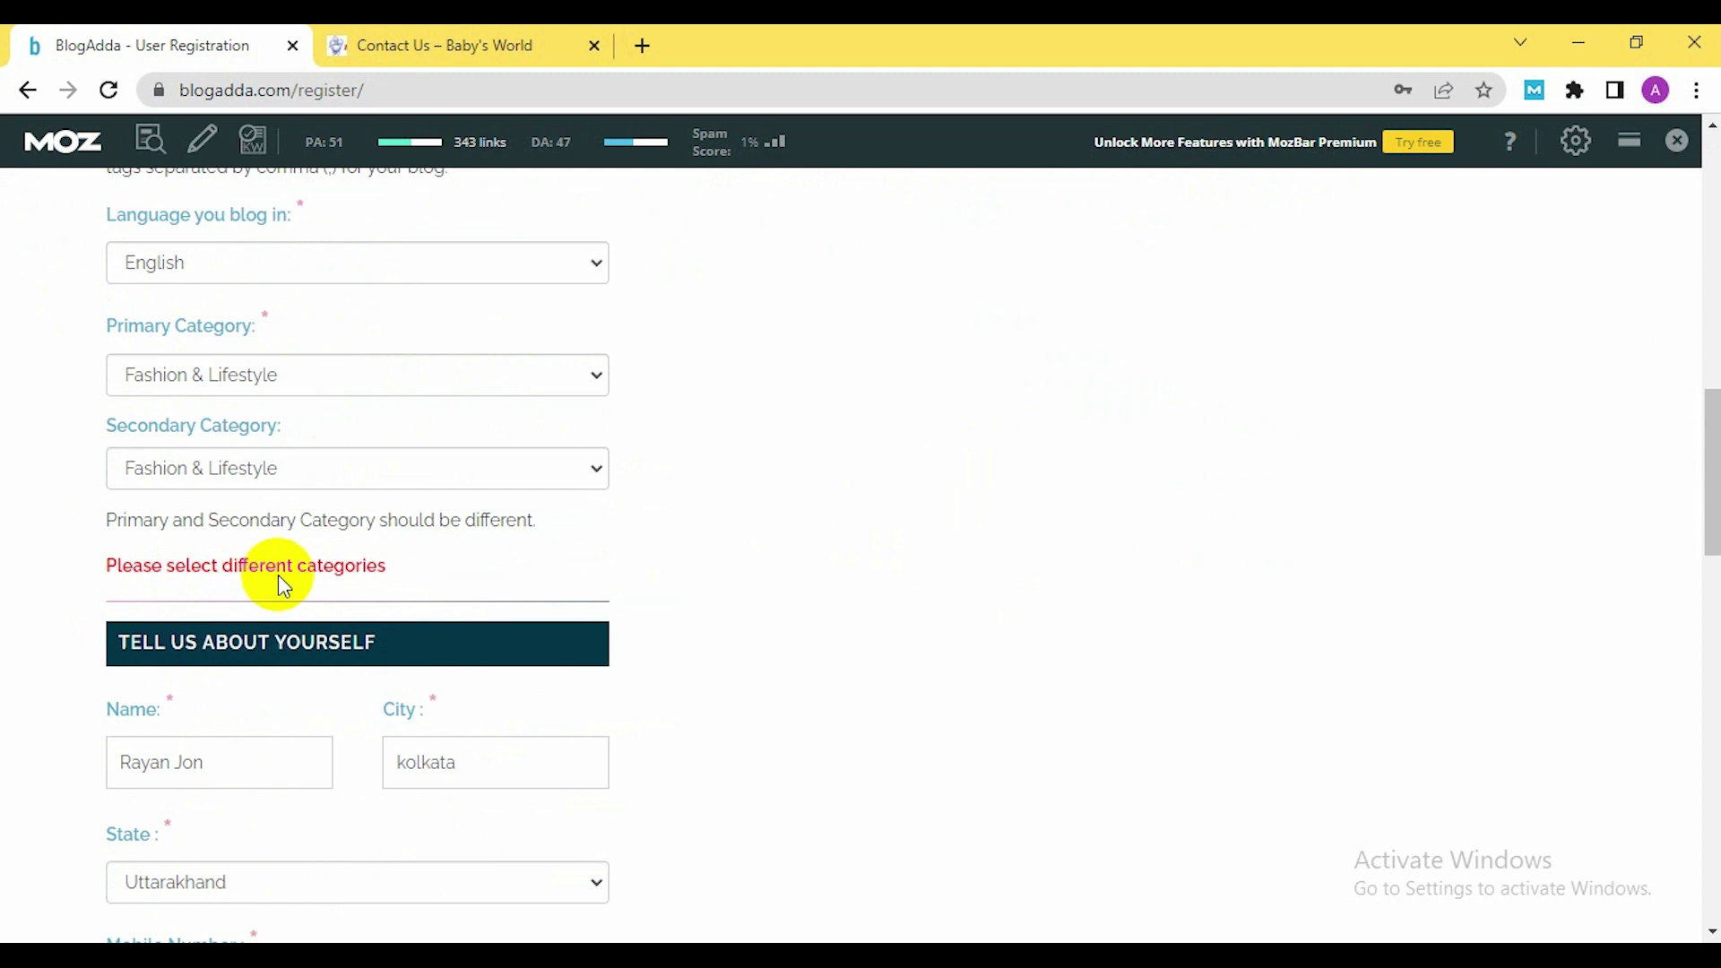
click(583, 465)
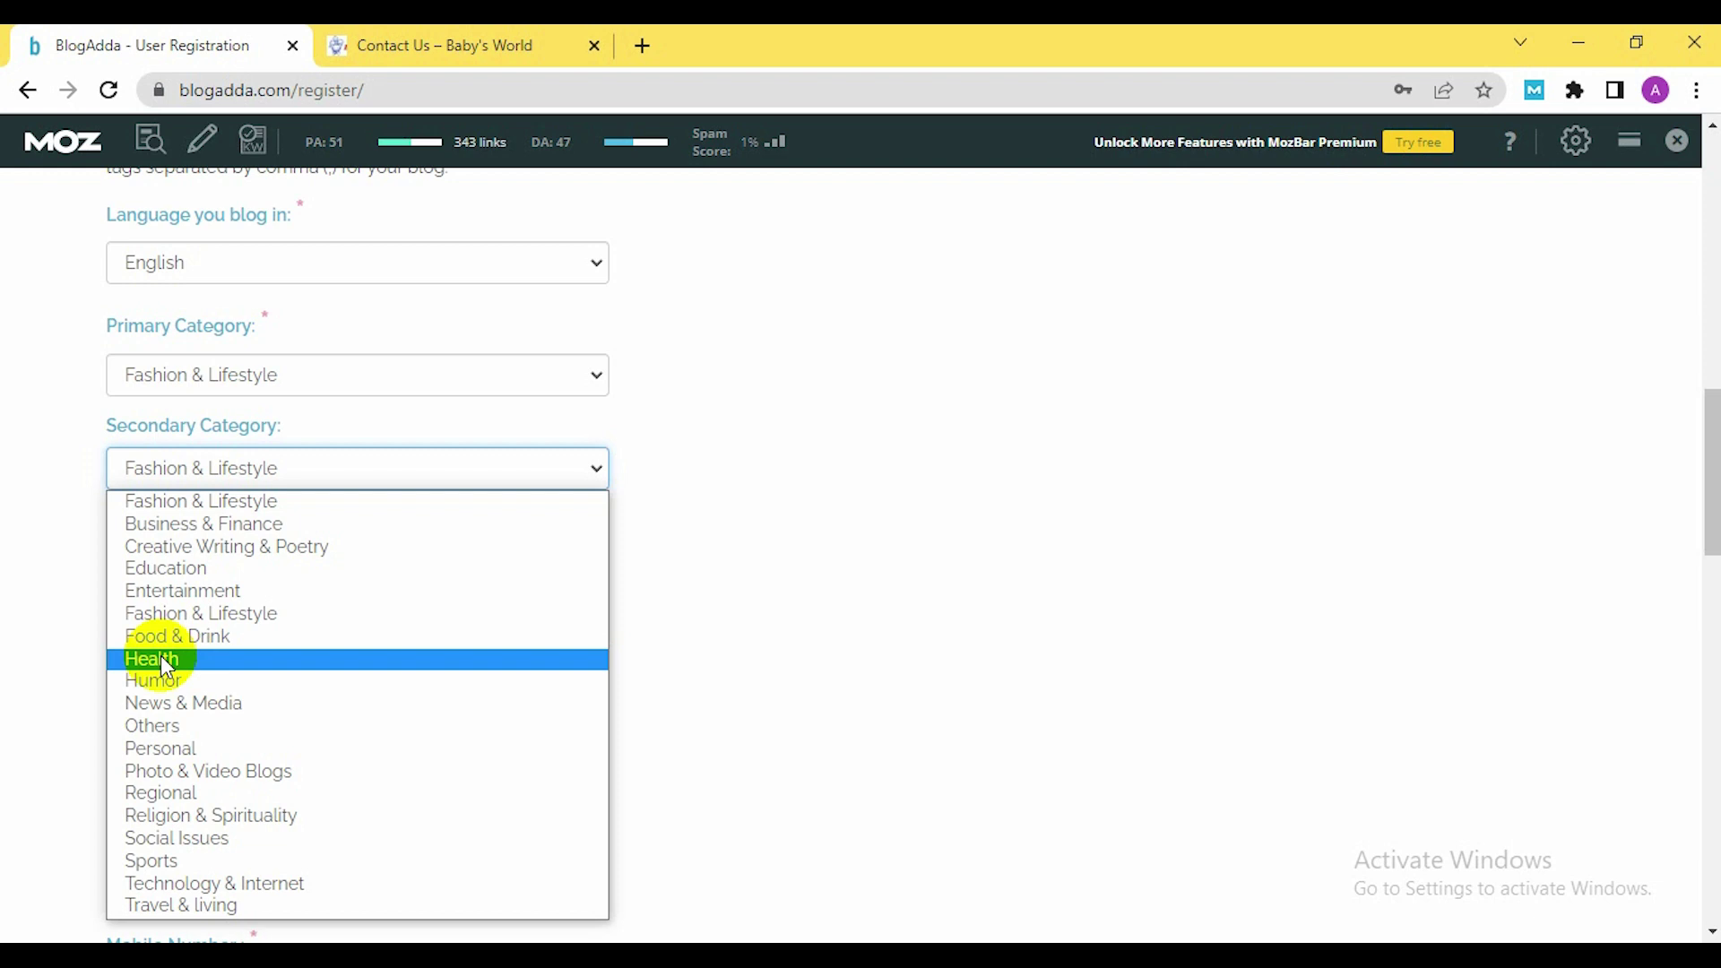
click(152, 725)
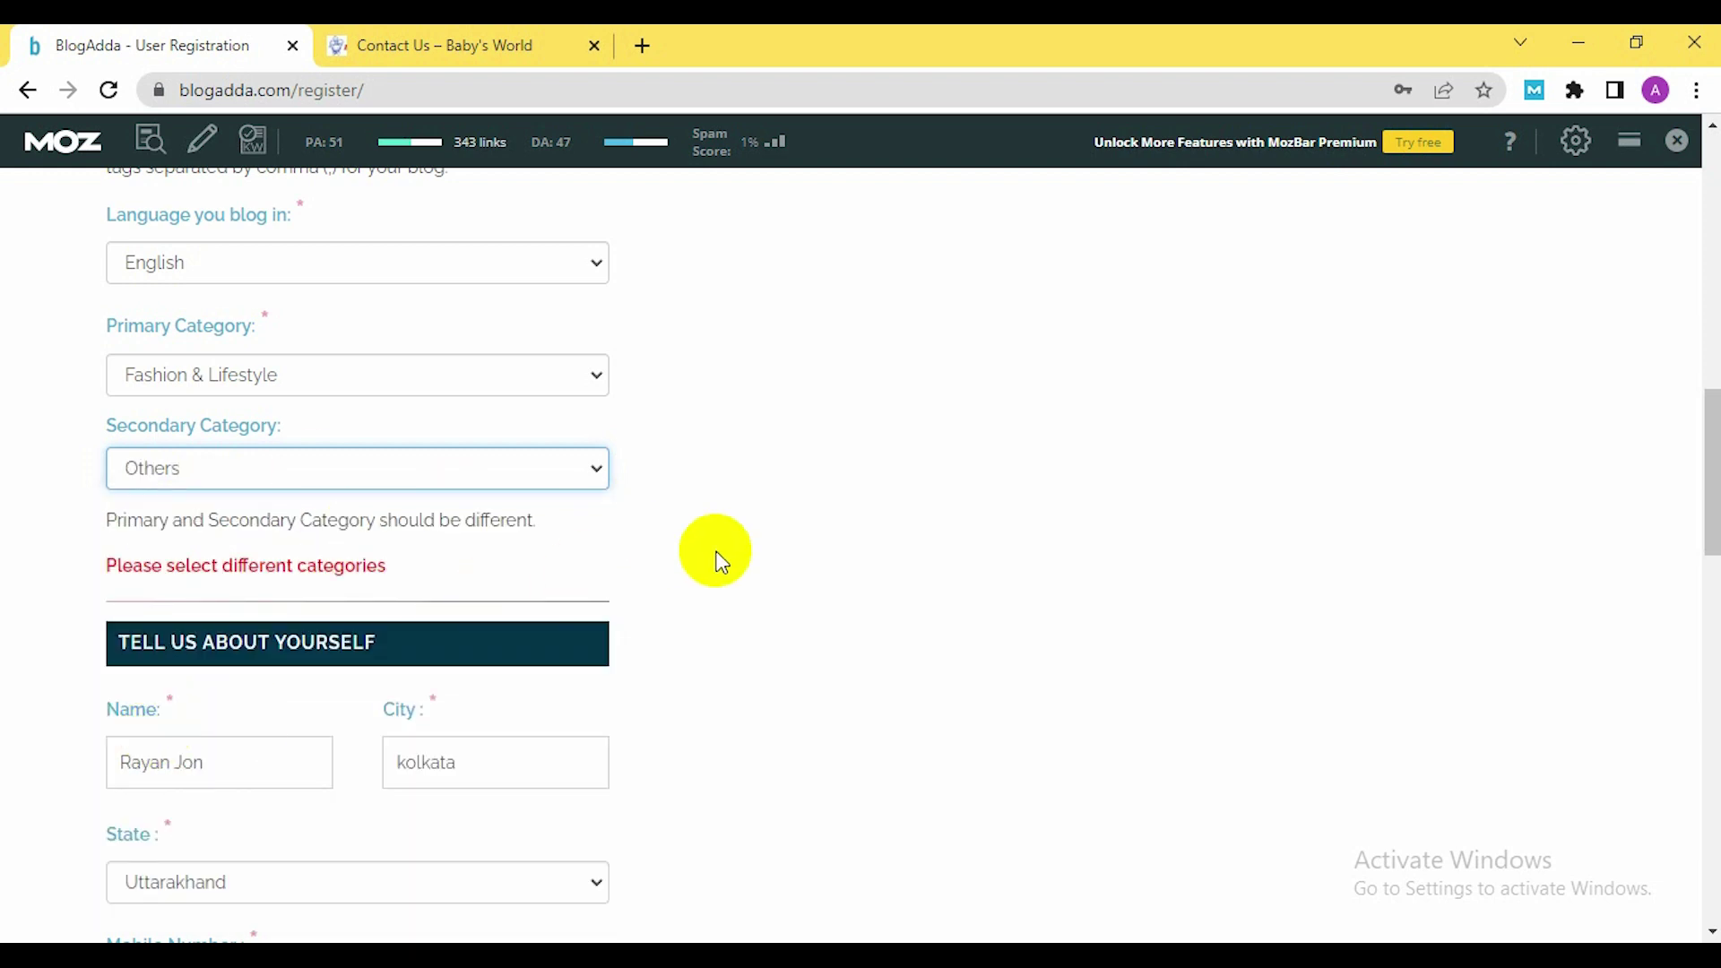
Enter the account password, then select the existing mobile number for replacement
scroll(352, 606, down, 3)
scroll(415, 531, down, 3)
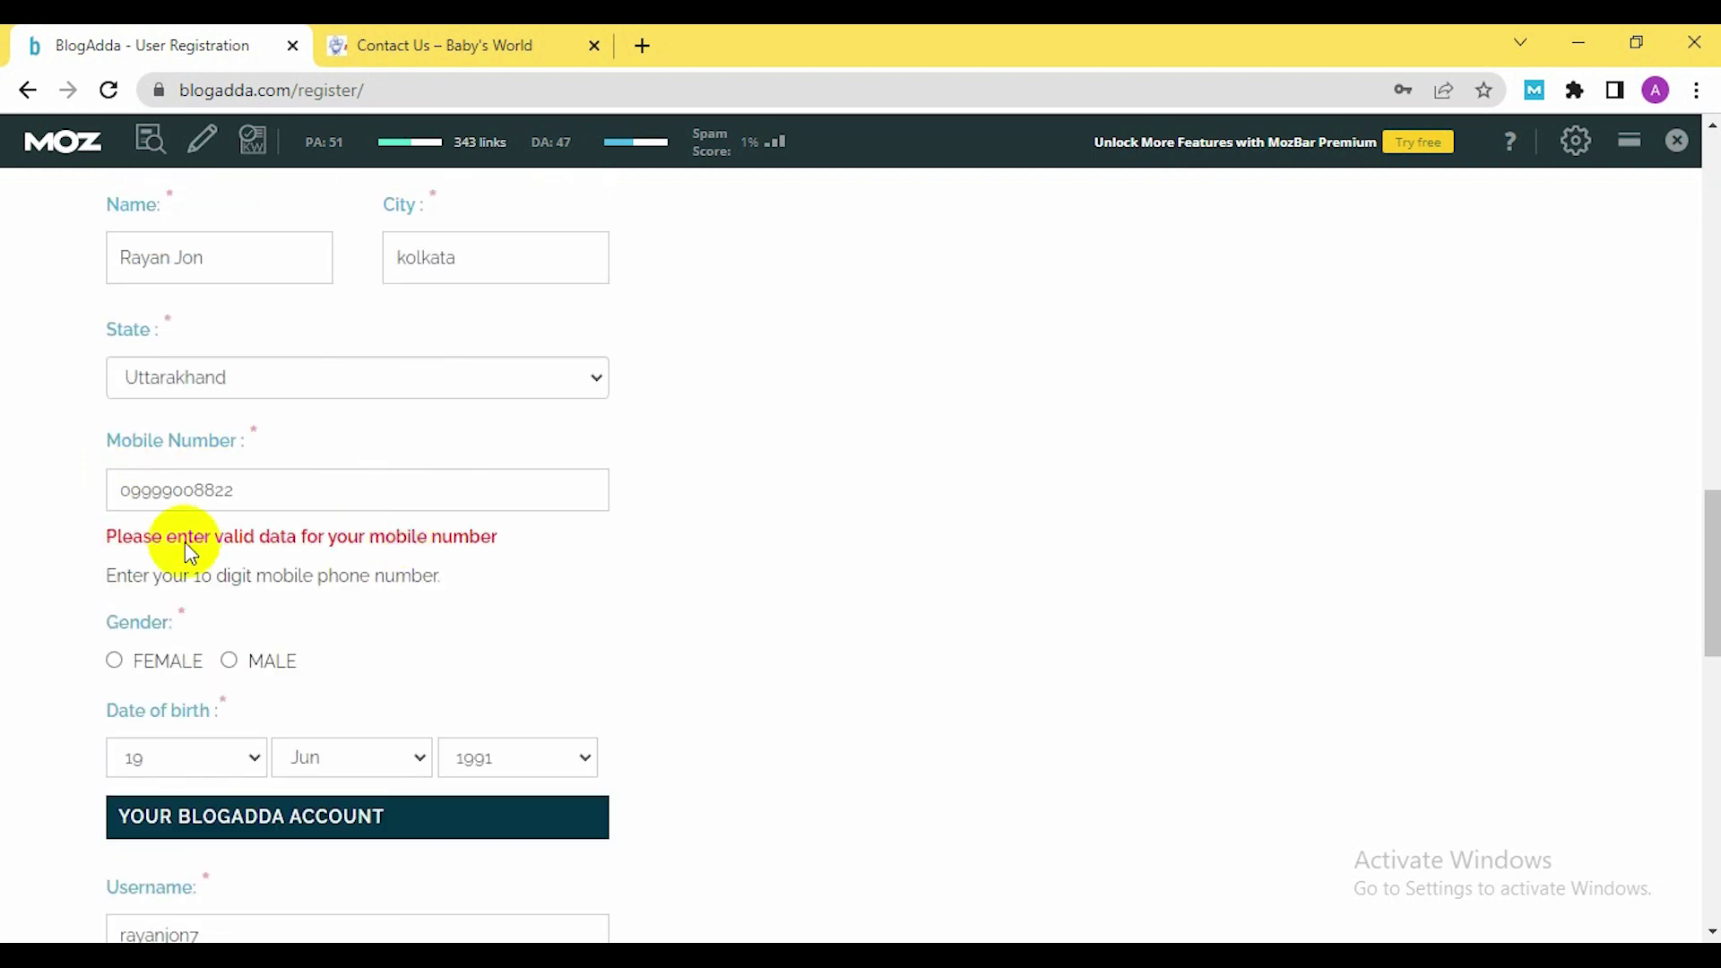
scroll(363, 609, down, 3)
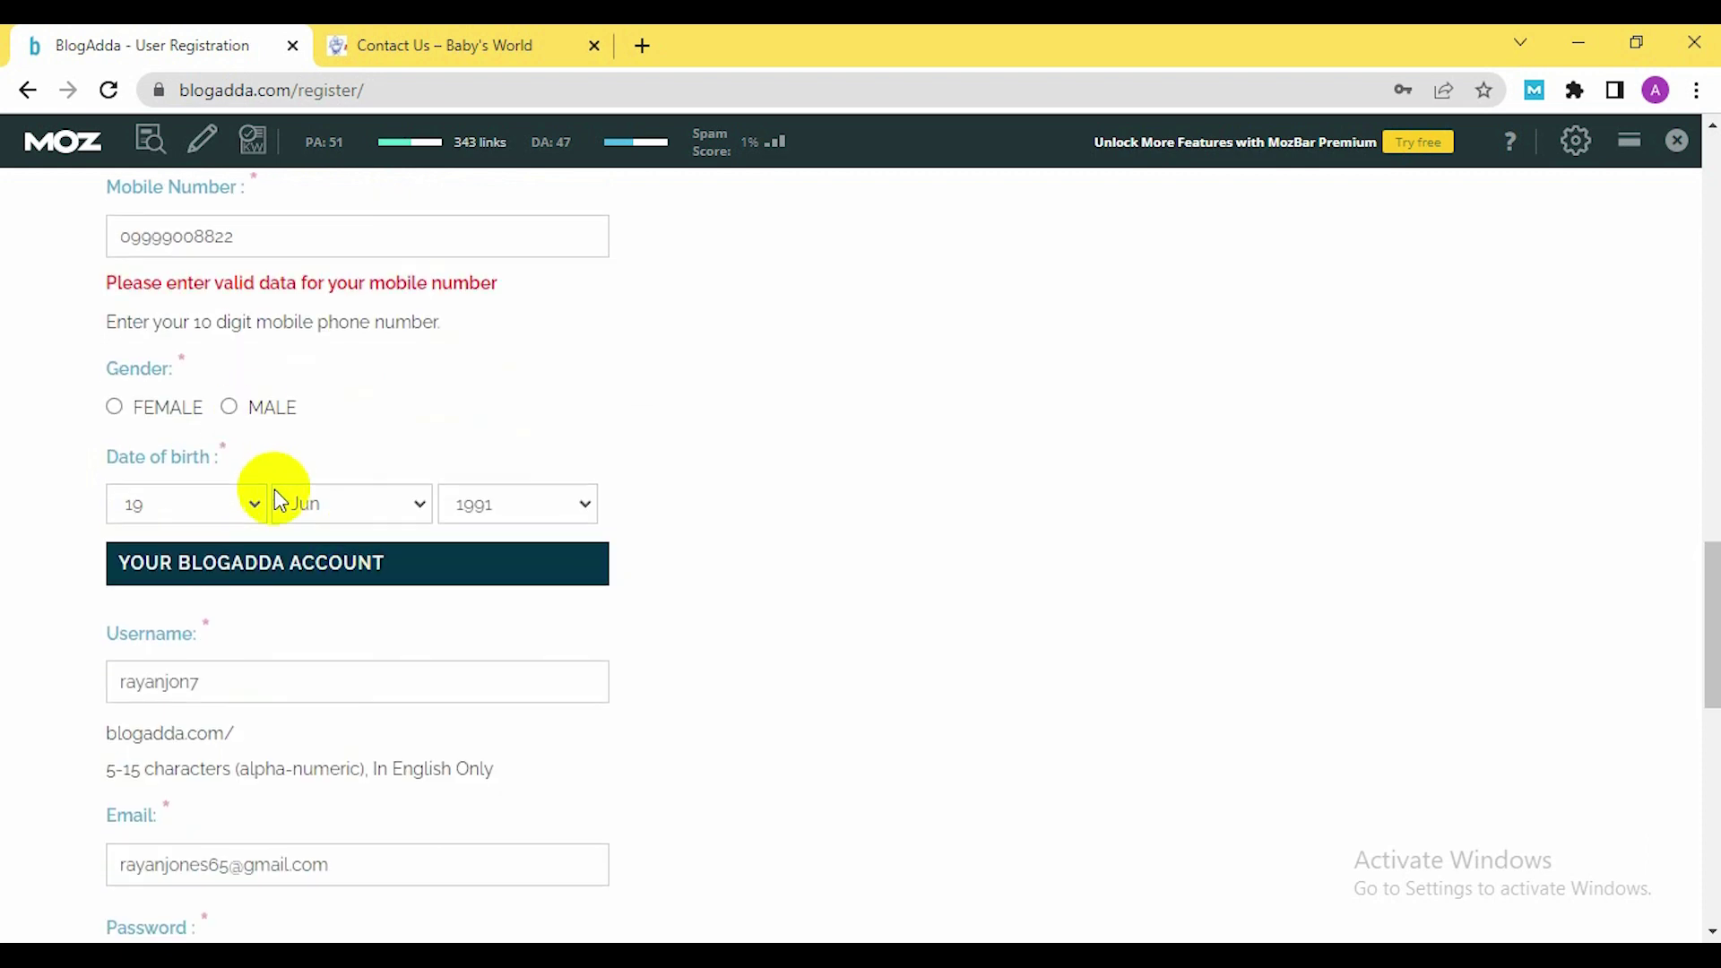
scroll(275, 488, down, 5)
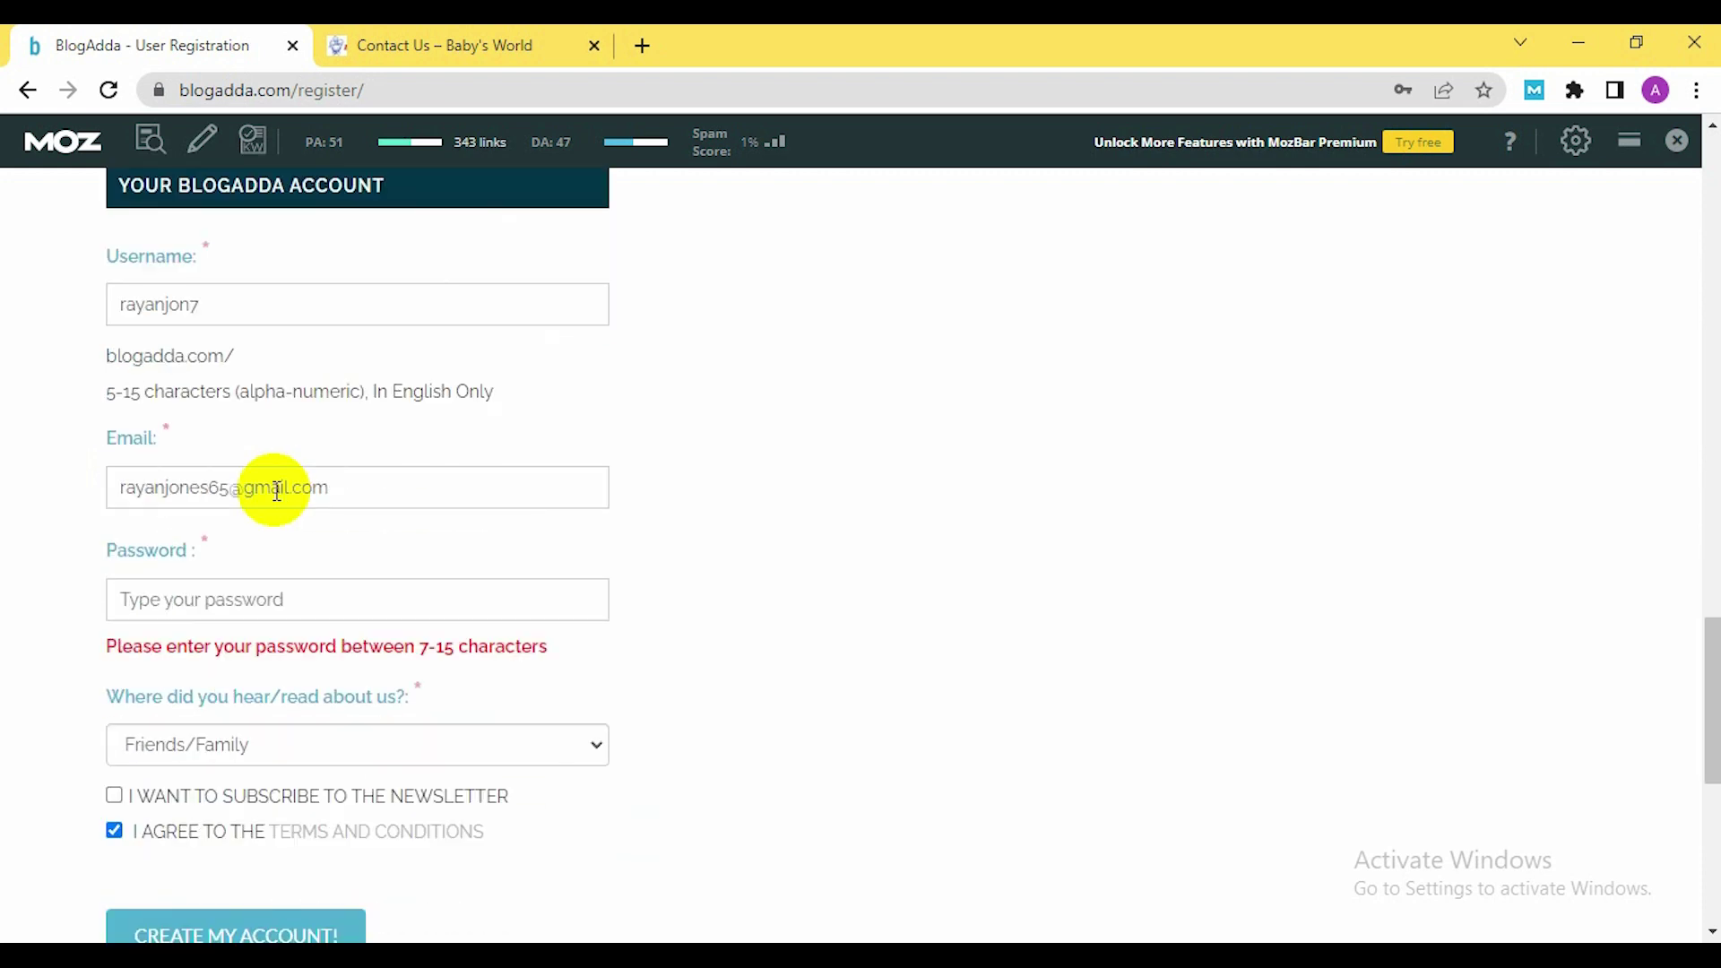
scroll(273, 494, down, 1)
click(233, 471)
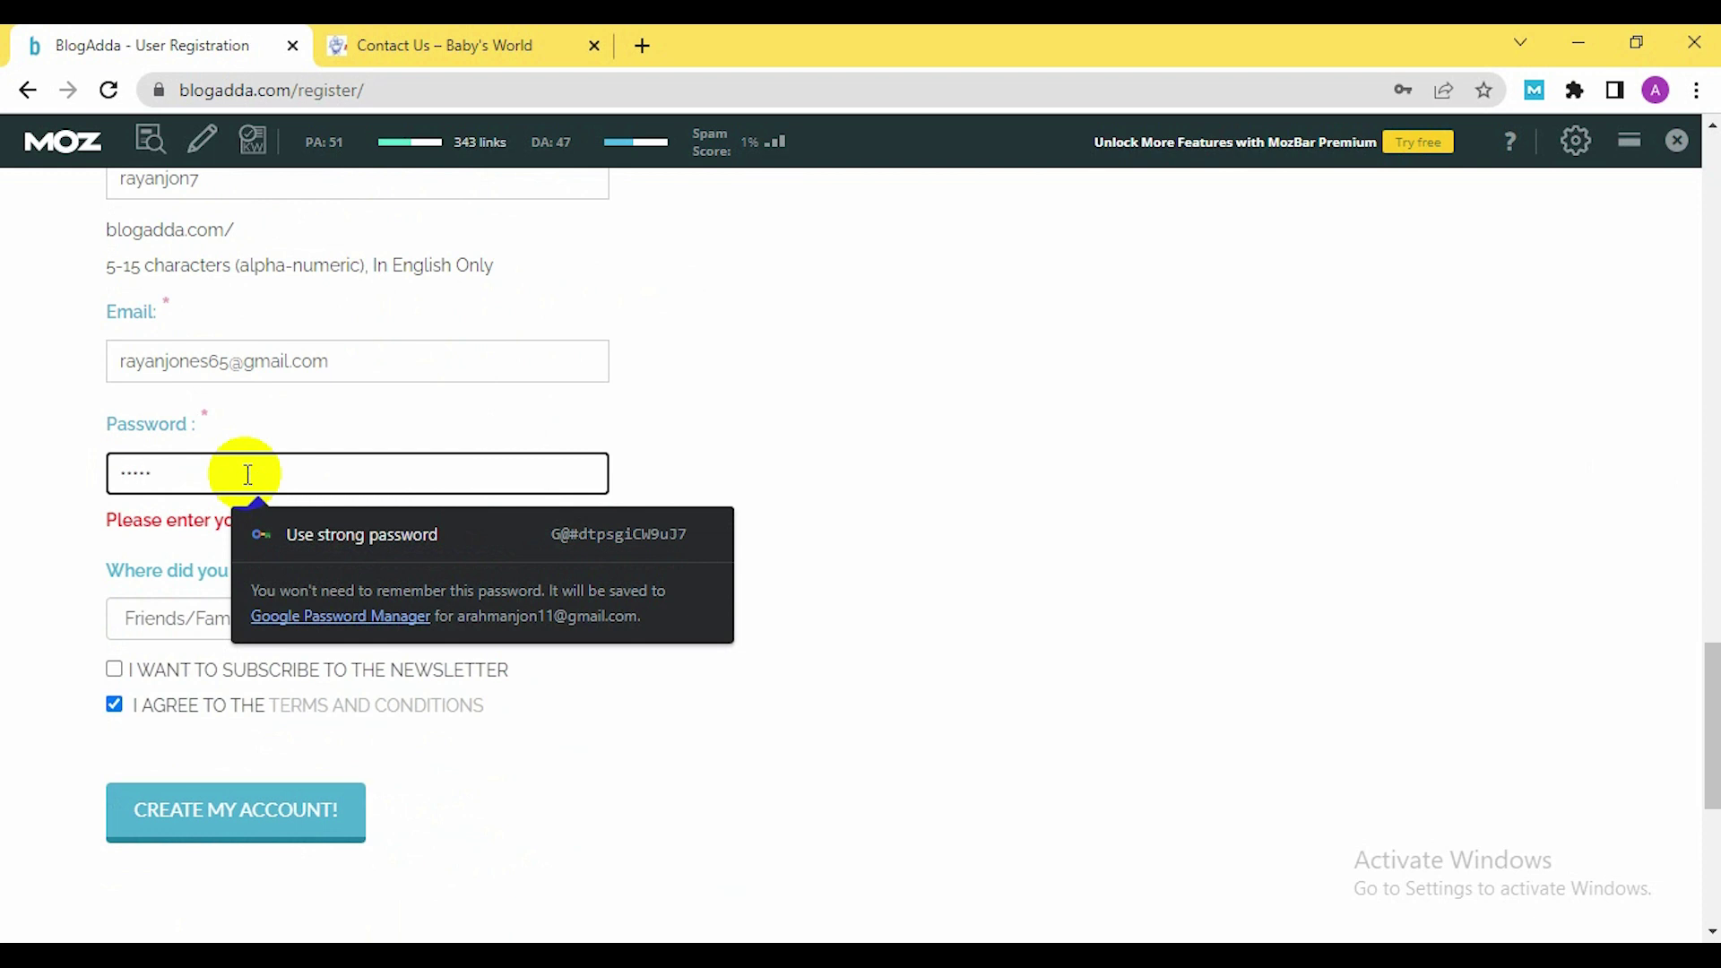
text(a)
click(248, 474)
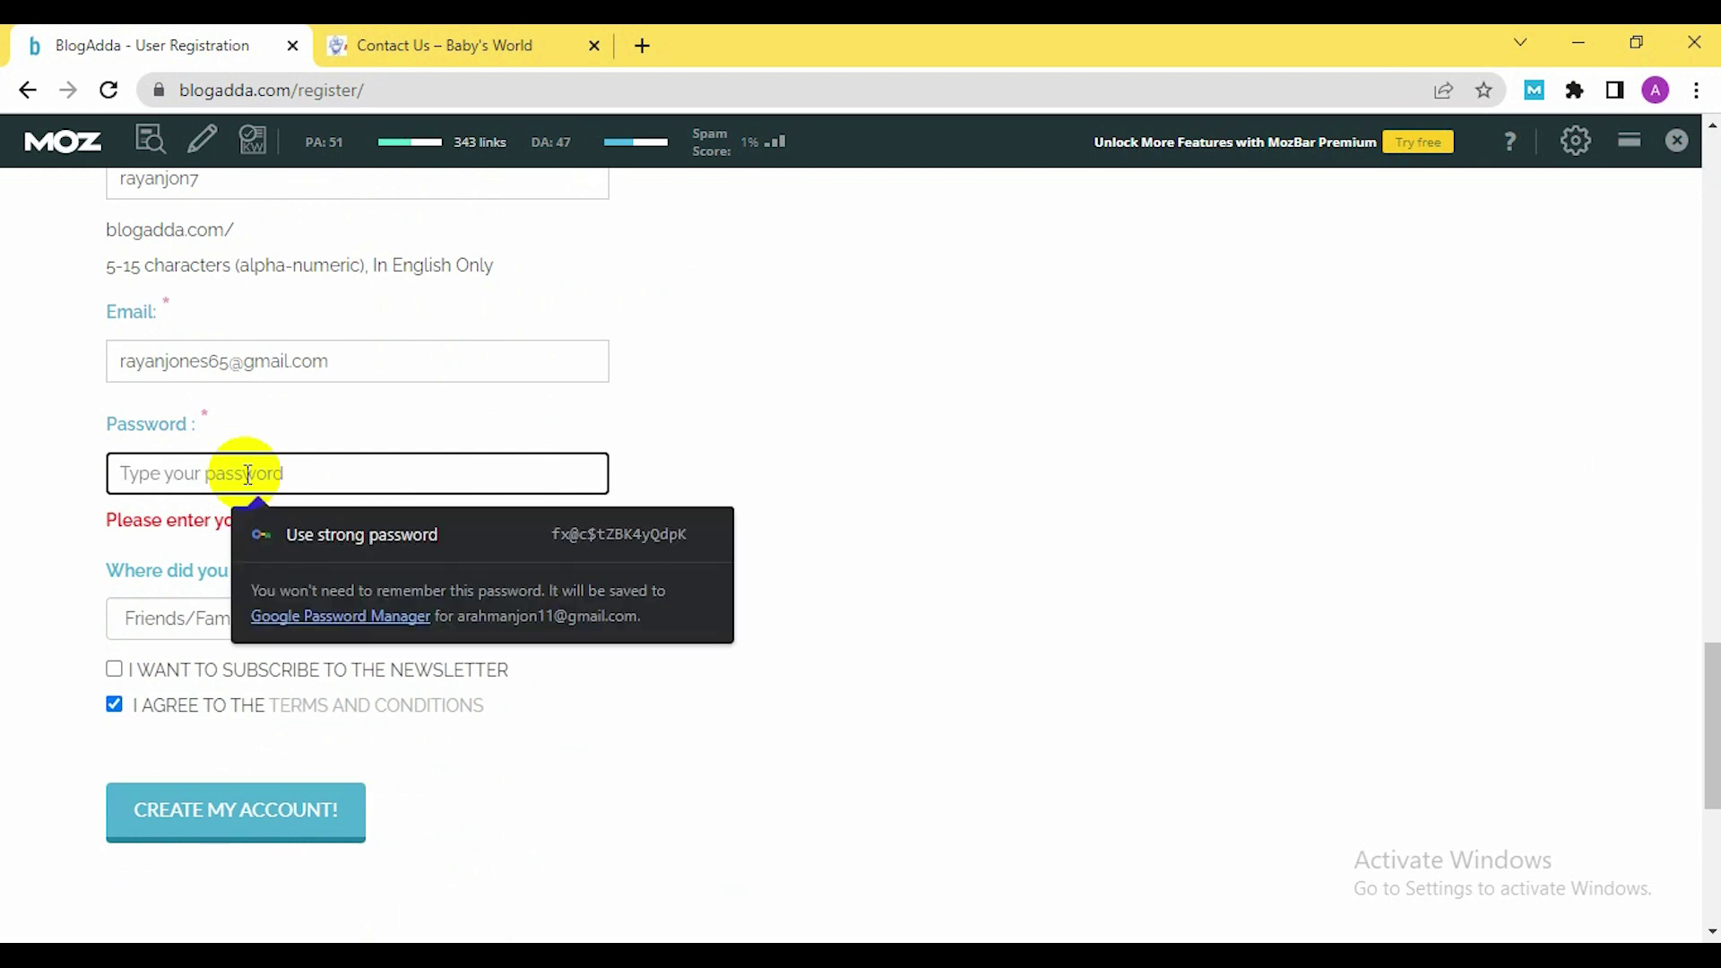
text(abc)
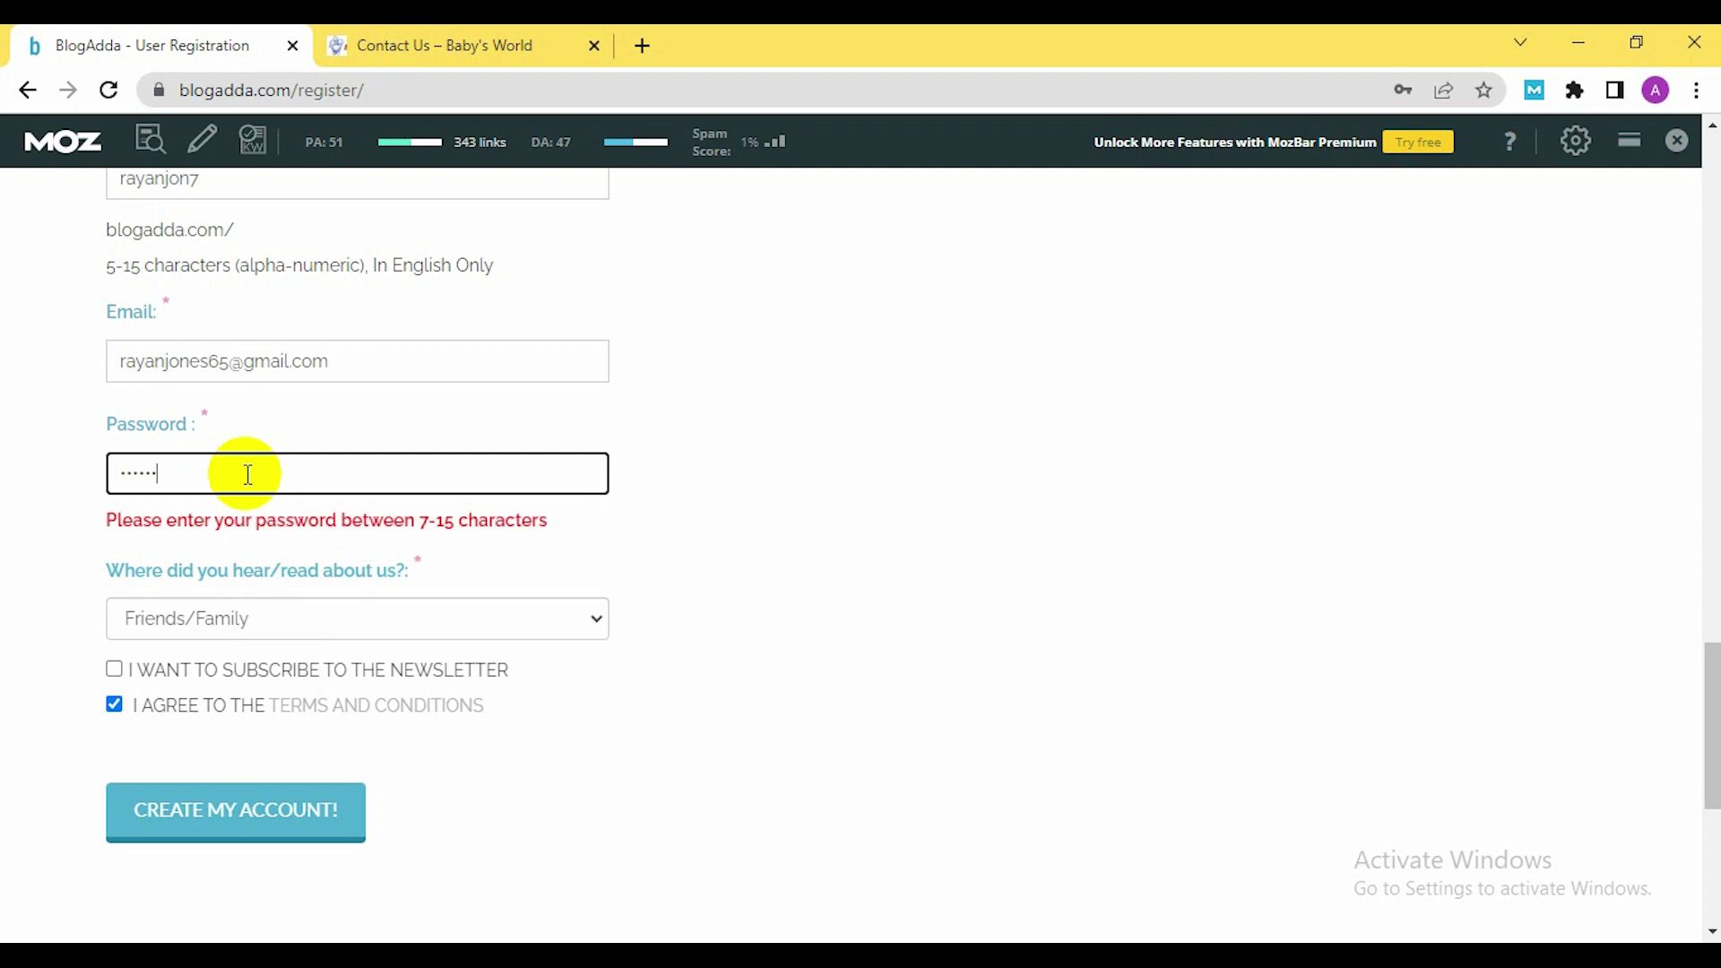
scroll(236, 605, up, 7)
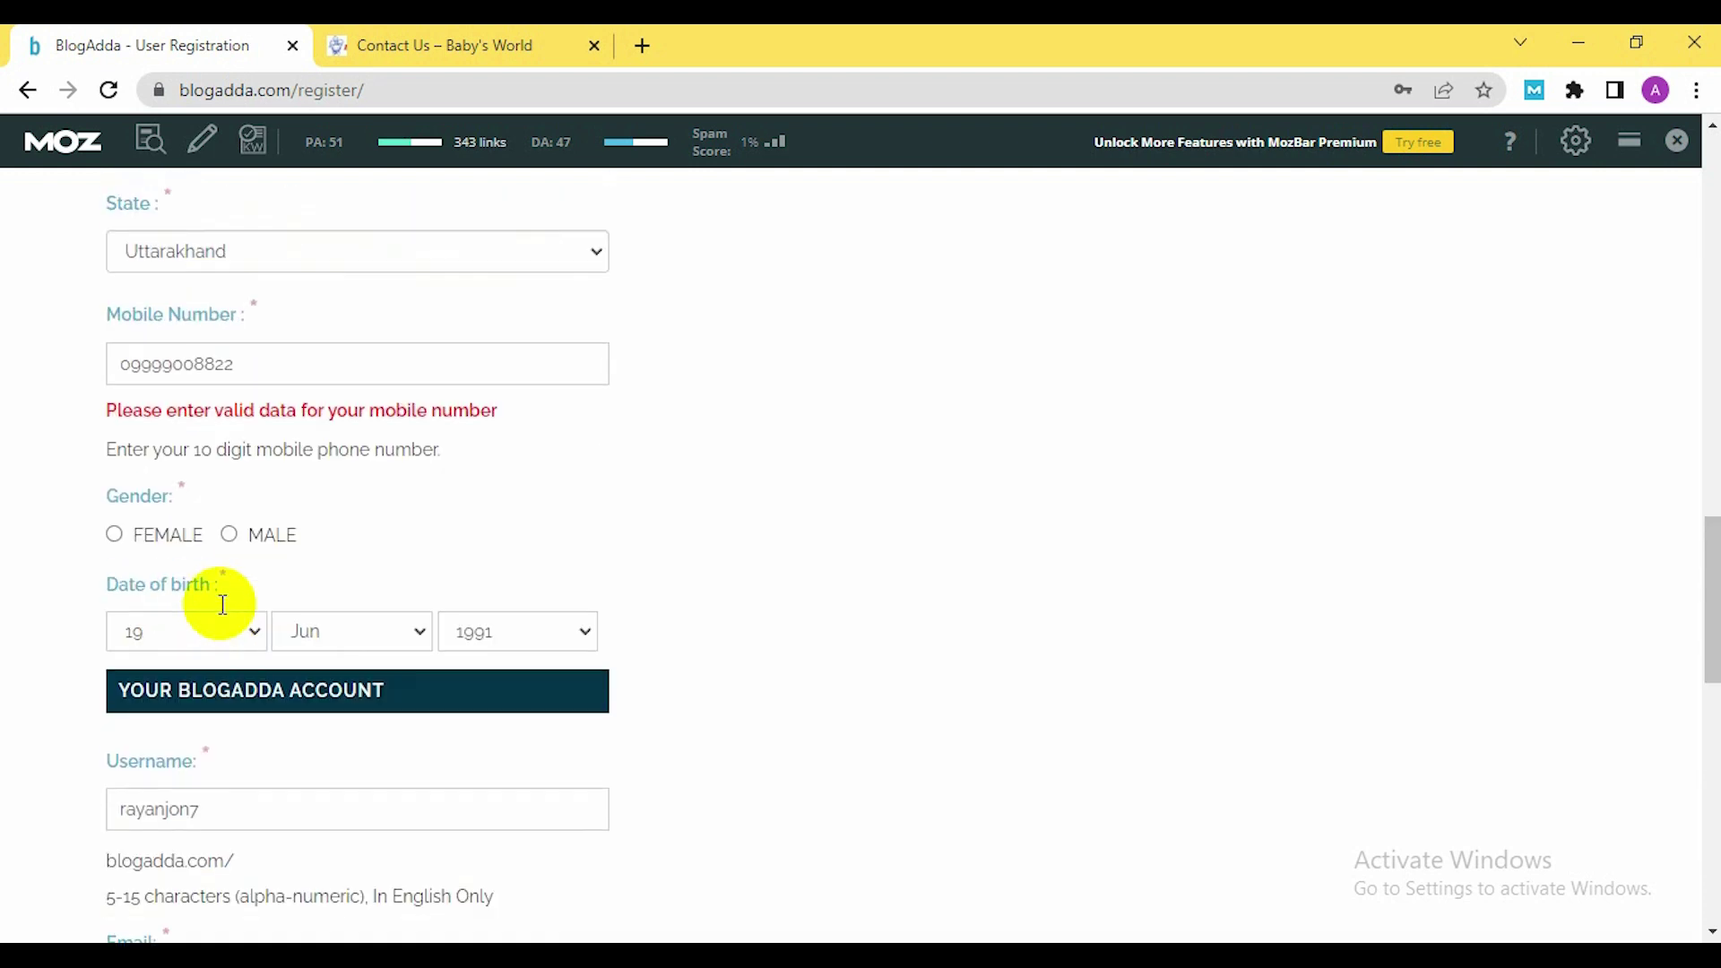
drag(279, 363, 97, 357)
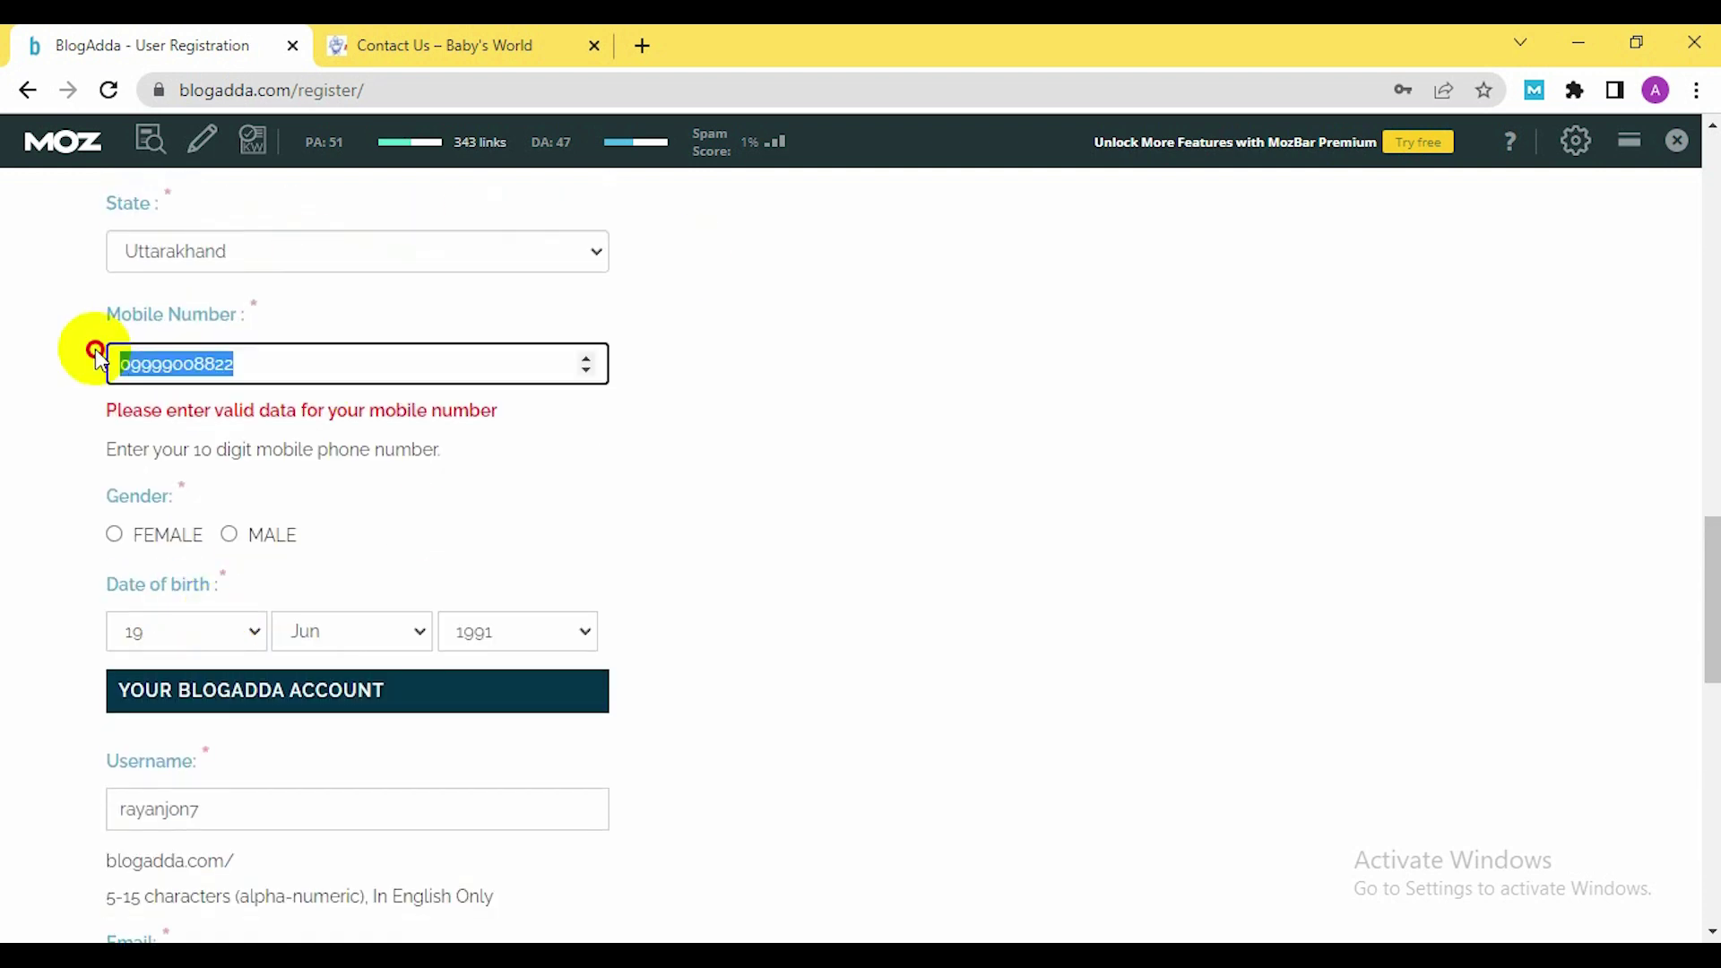
Put the shop's WhatsApp number into Mobile Number as digits only, without + or hyphen
click(409, 36)
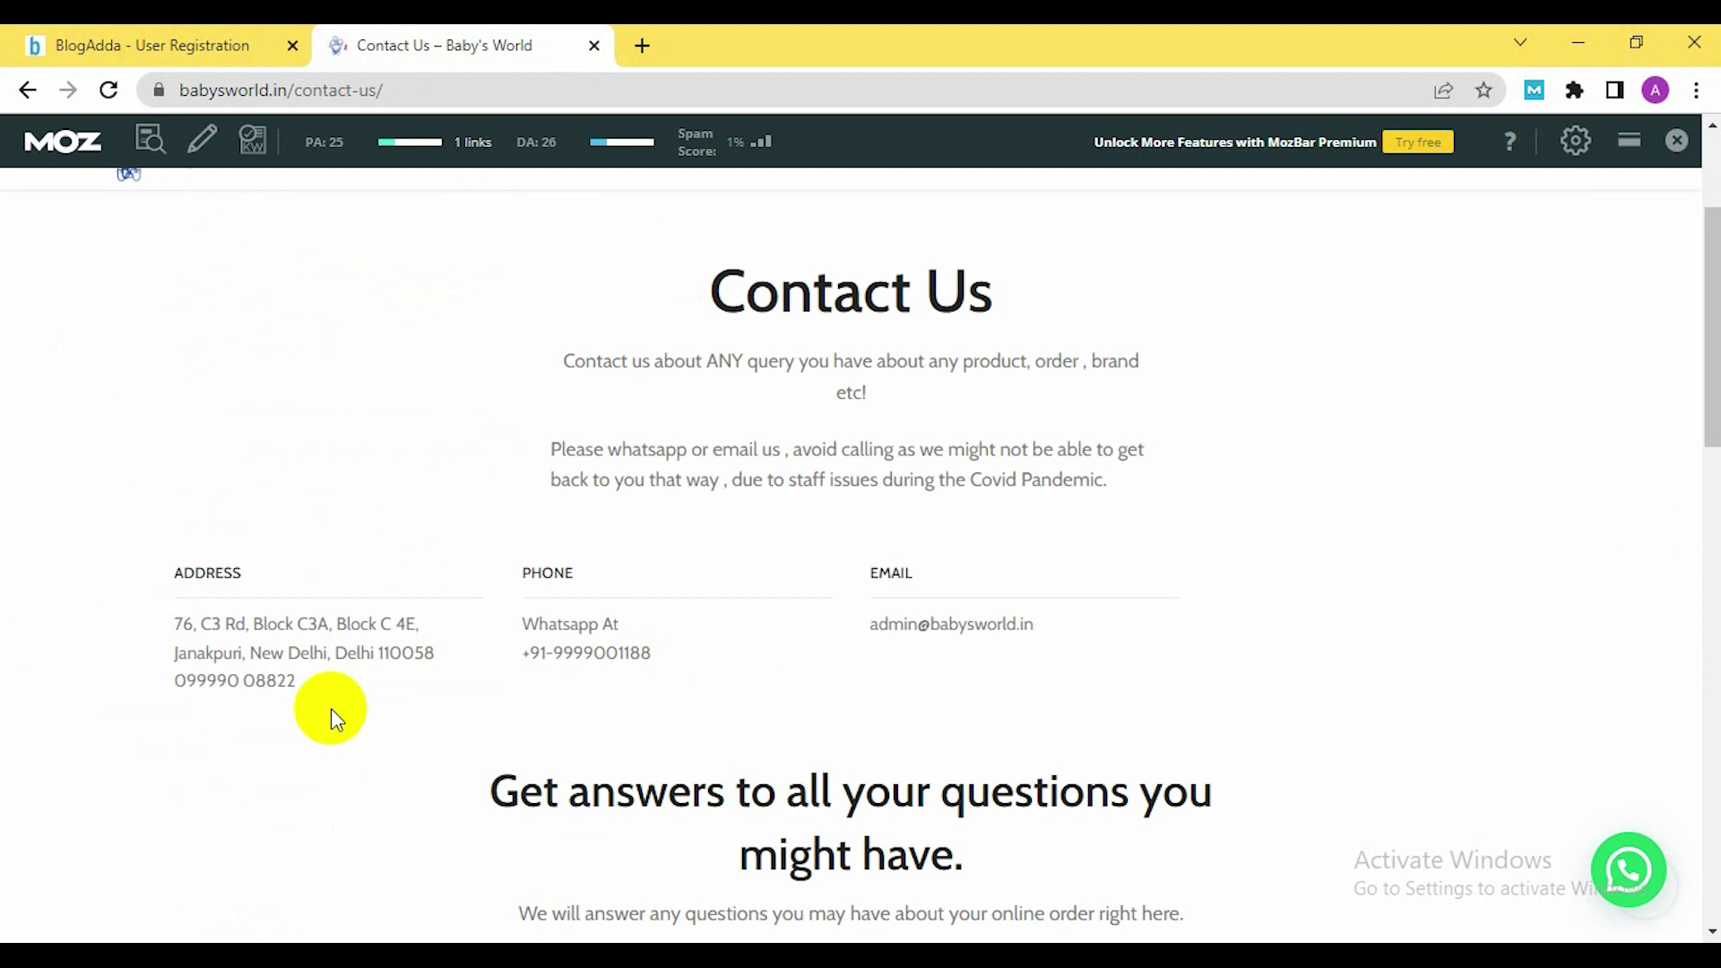
scroll(568, 761, down, 4)
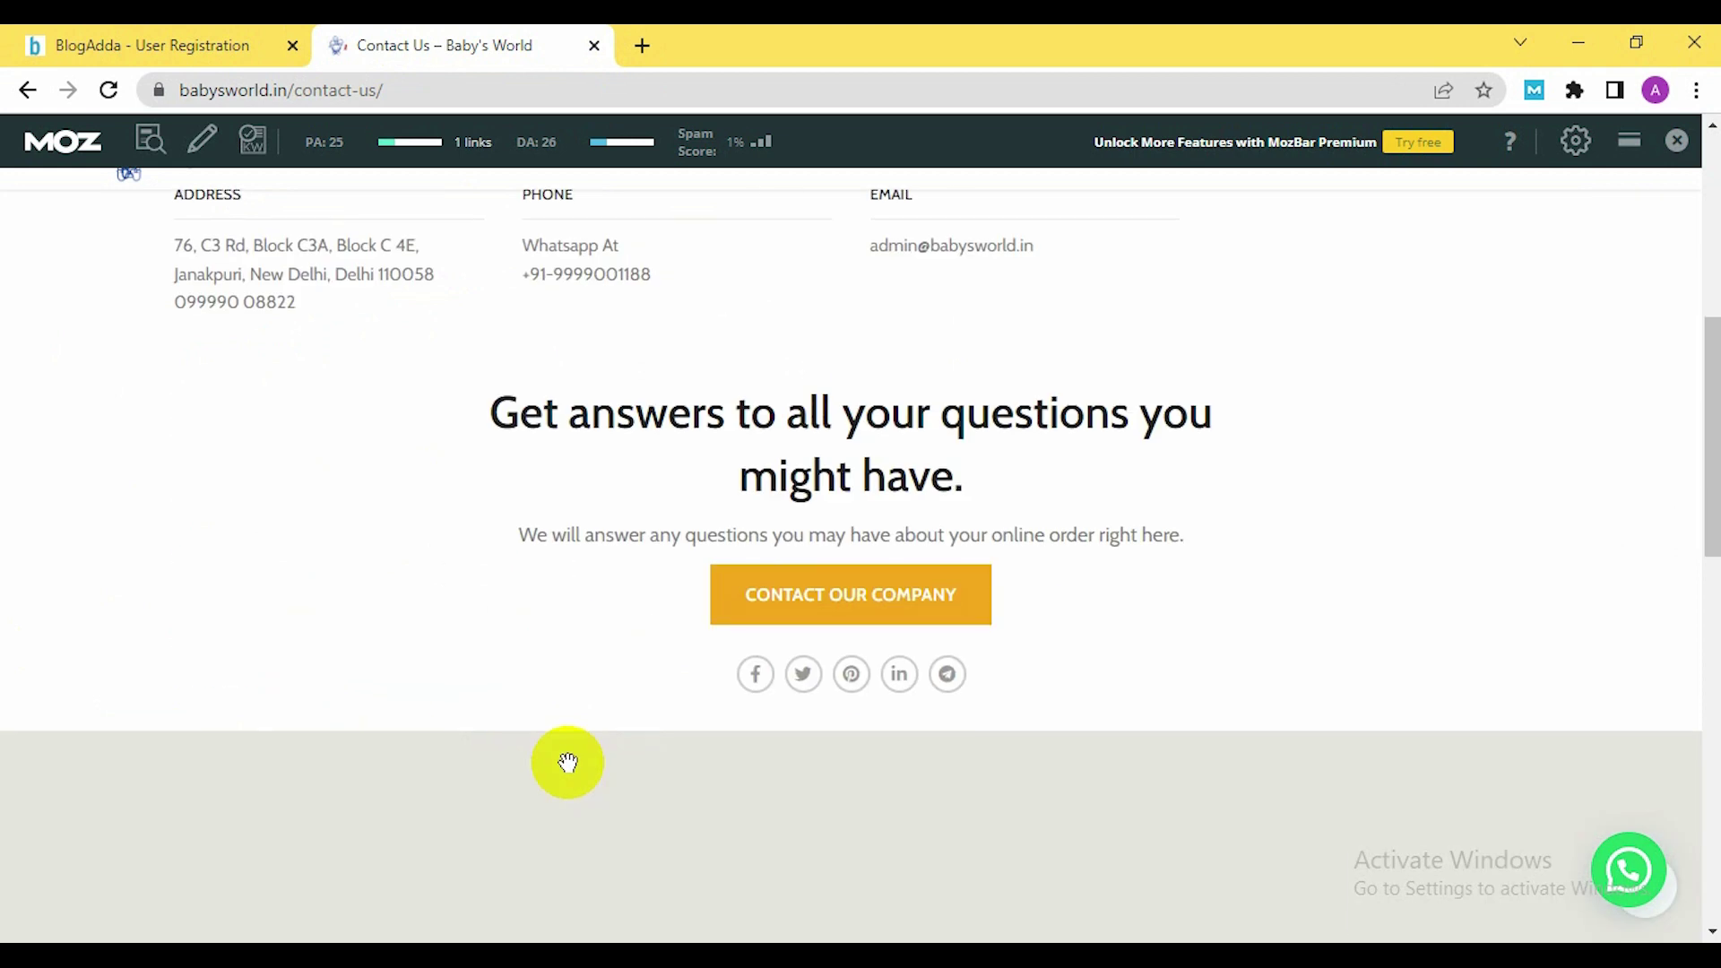
scroll(565, 761, up, 5)
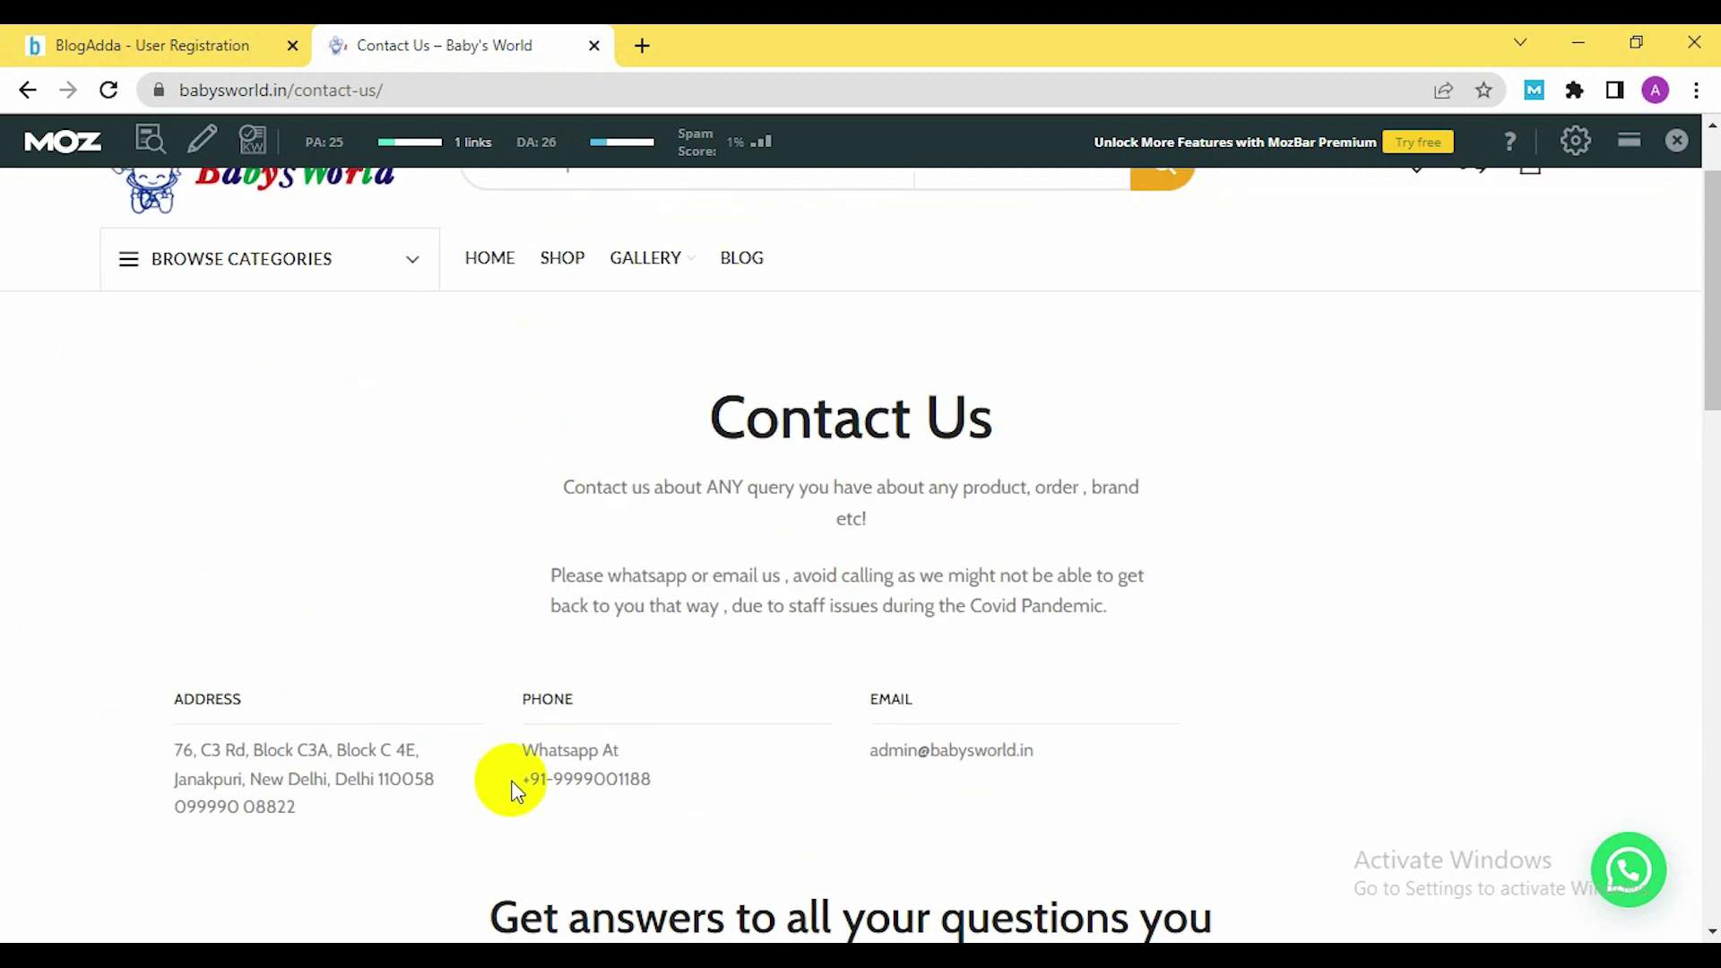
triple_click(592, 777)
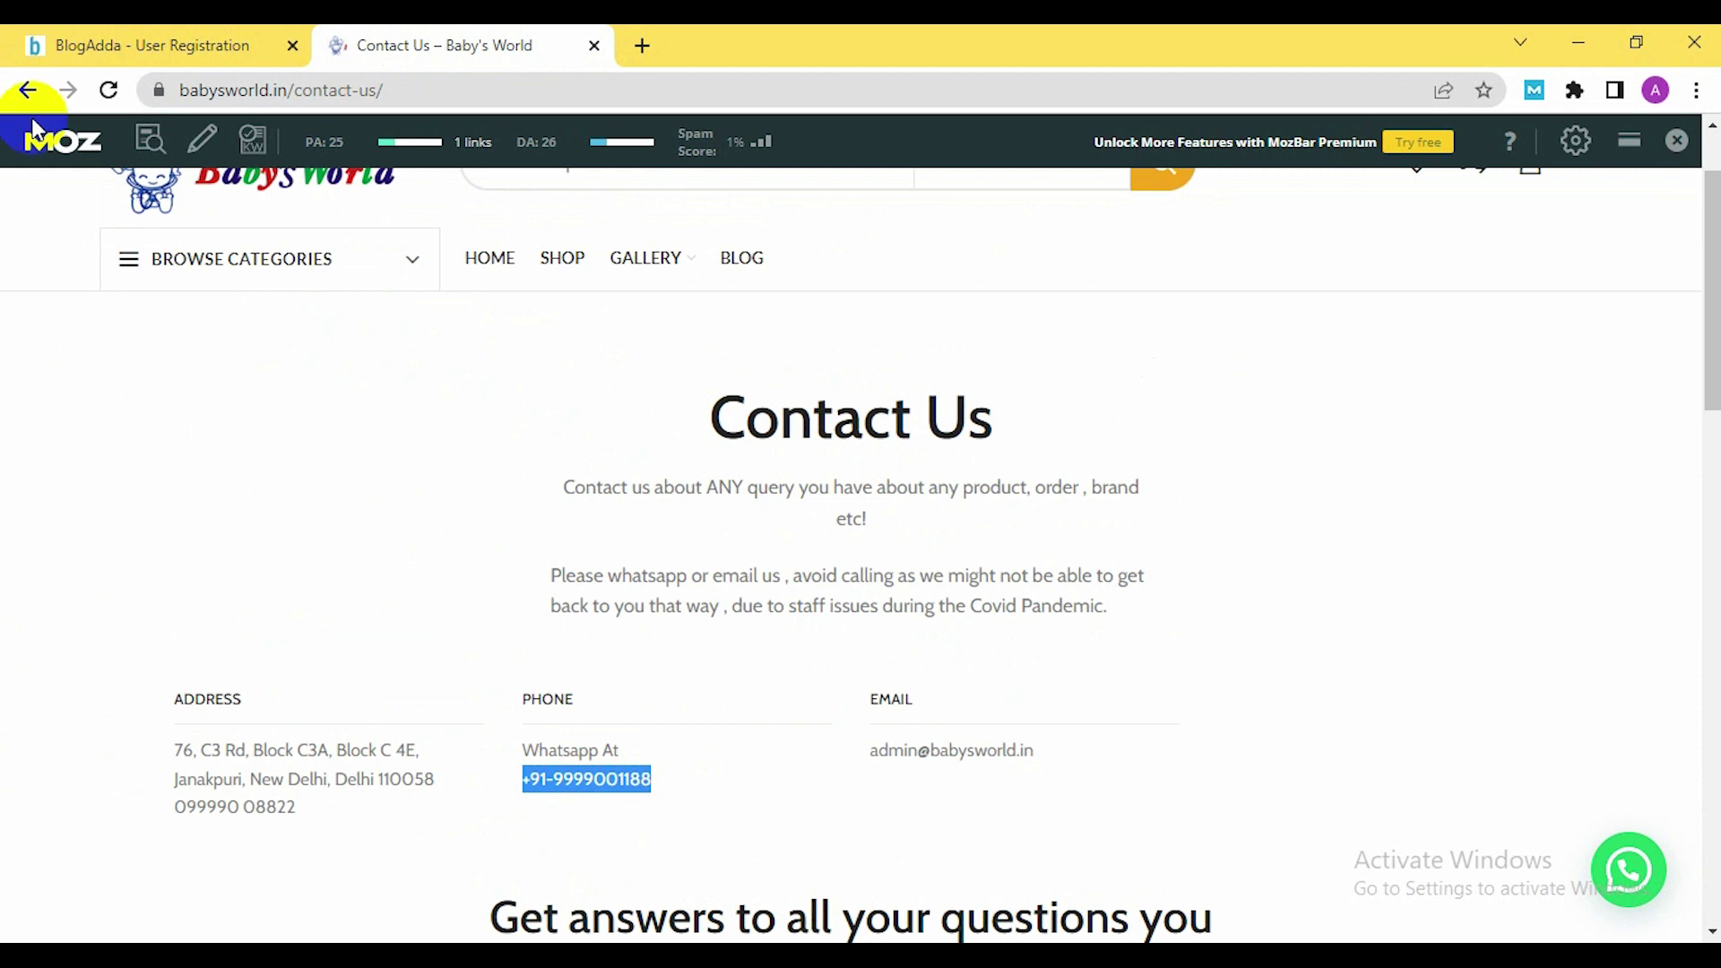
click(153, 46)
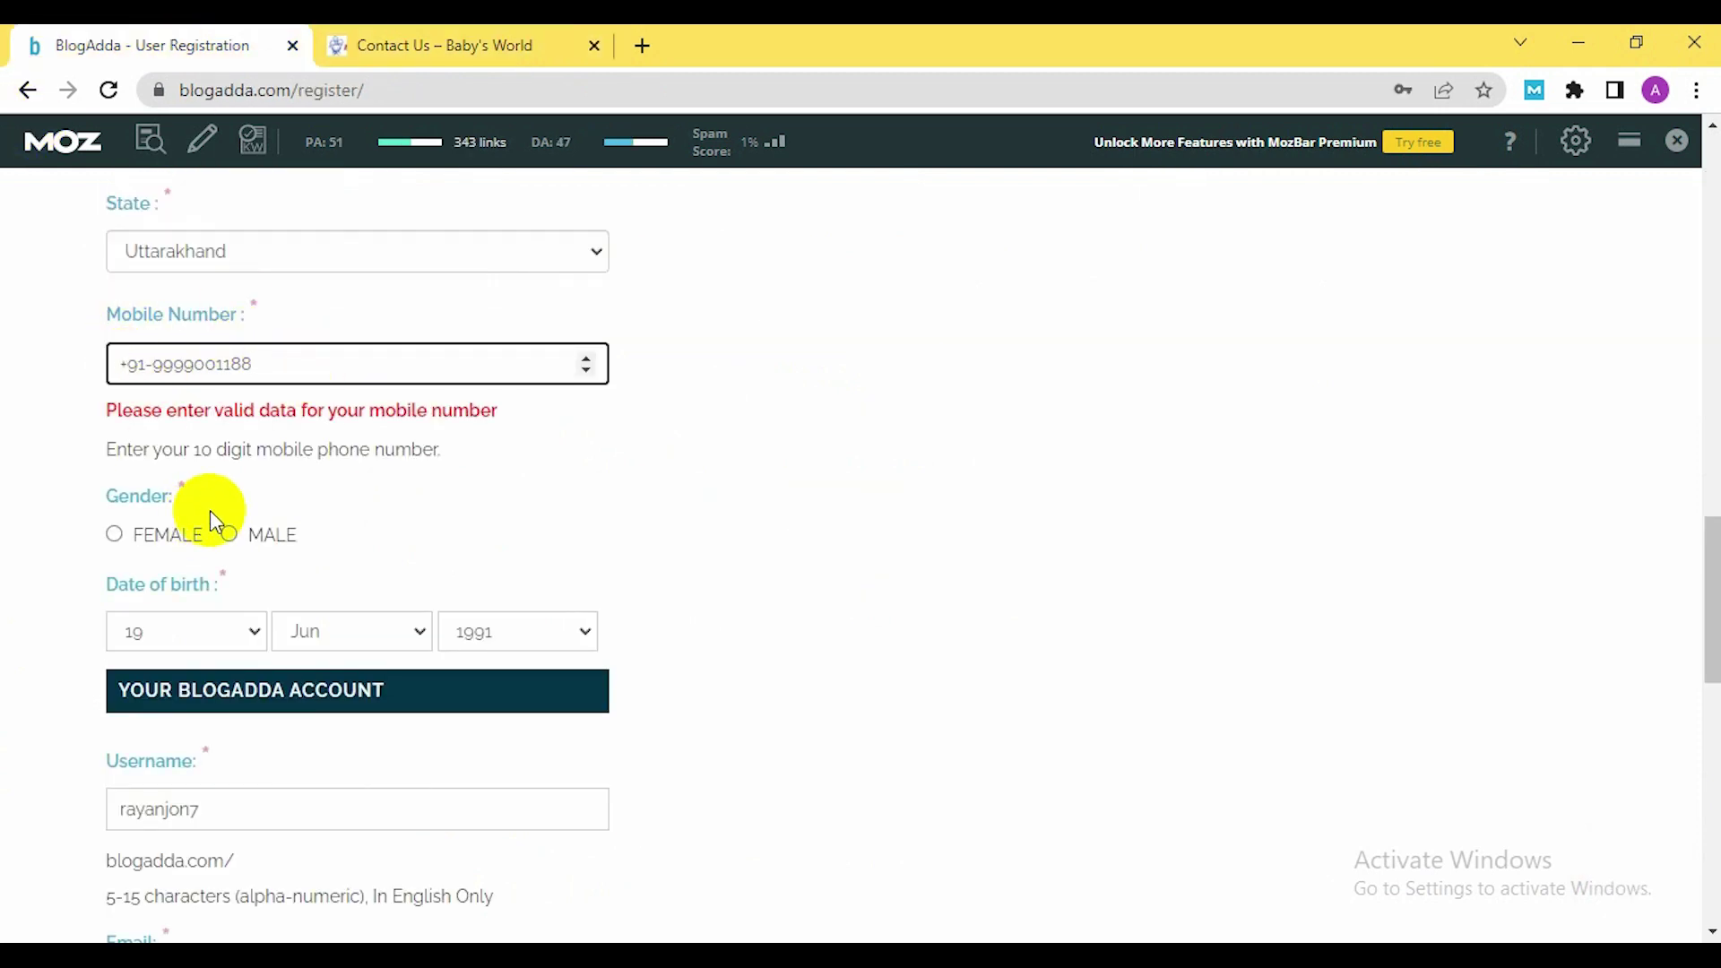
key(BackSpace)
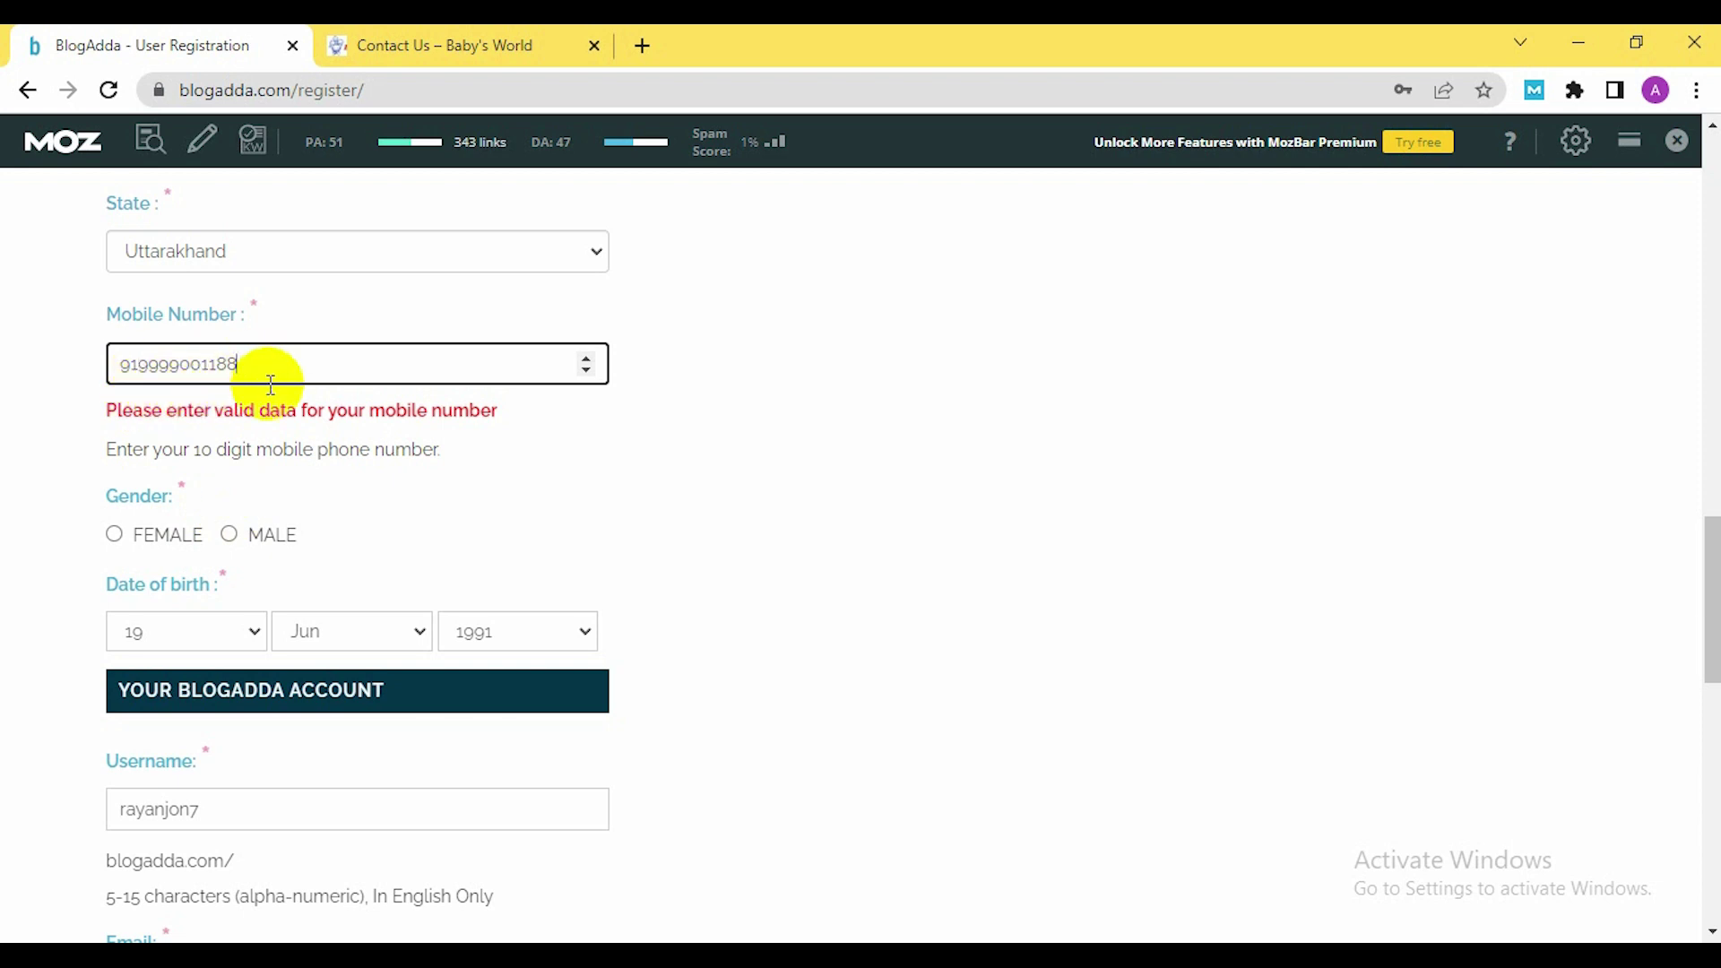
Bring up the Word notes listing high DA/PA directory sites like blogadda.com
mouse_move(926, 942)
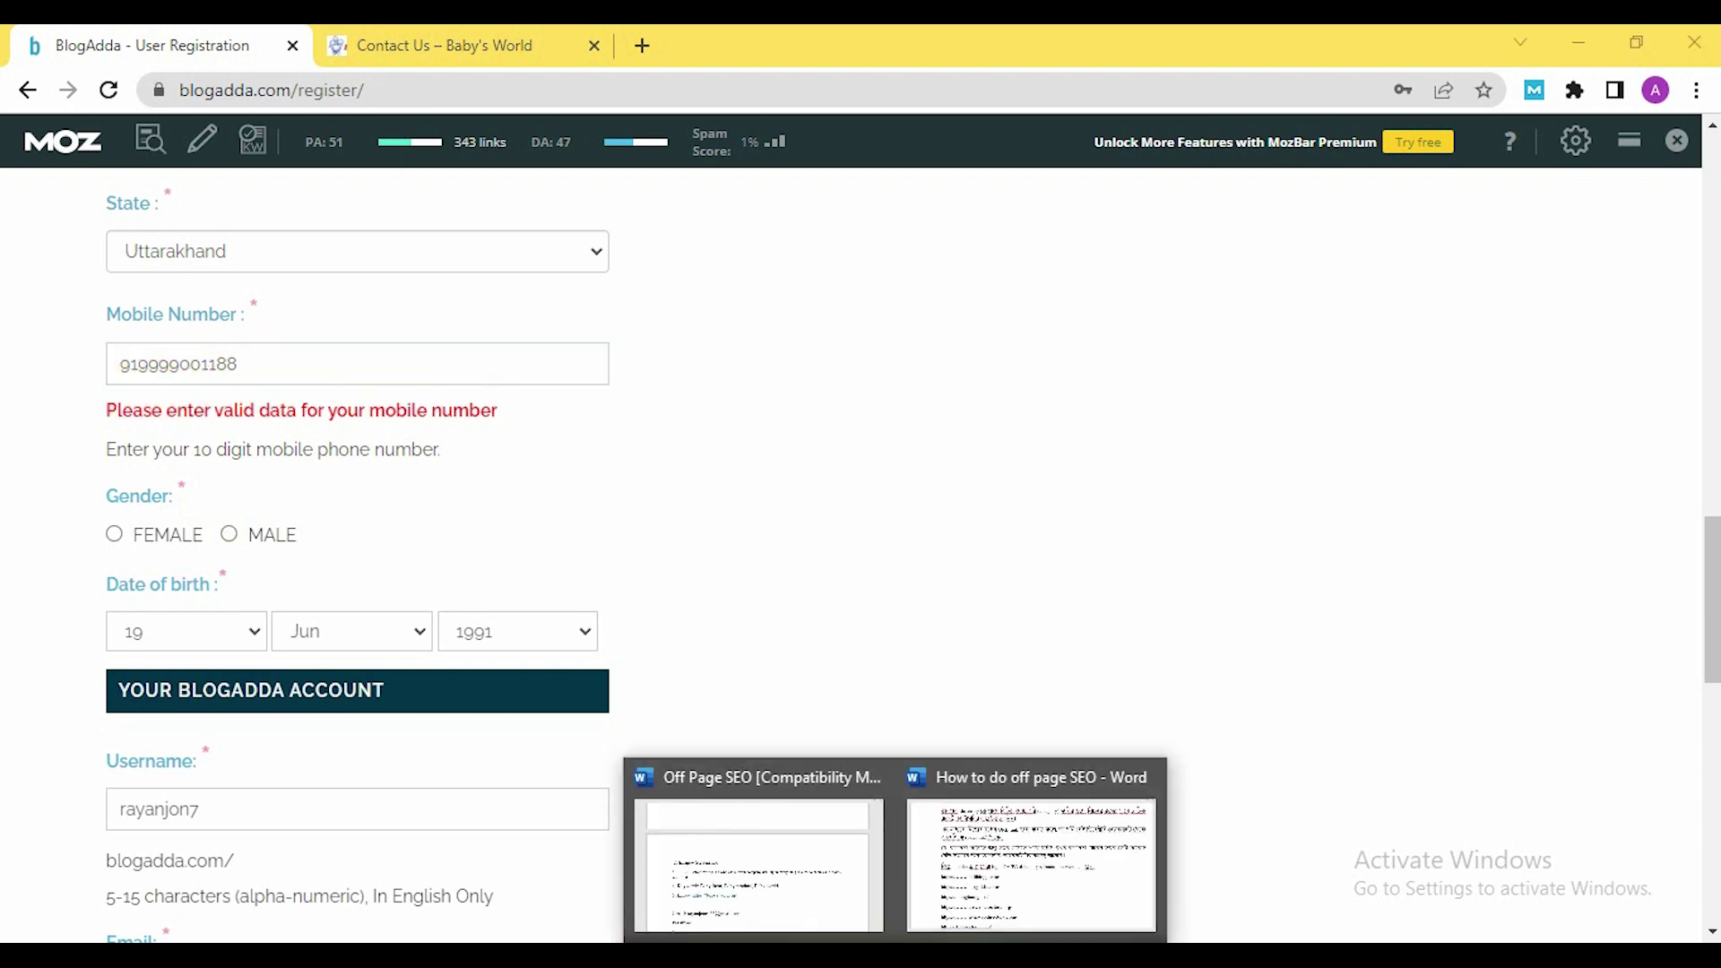
click(877, 846)
scroll(500, 674, down, 2)
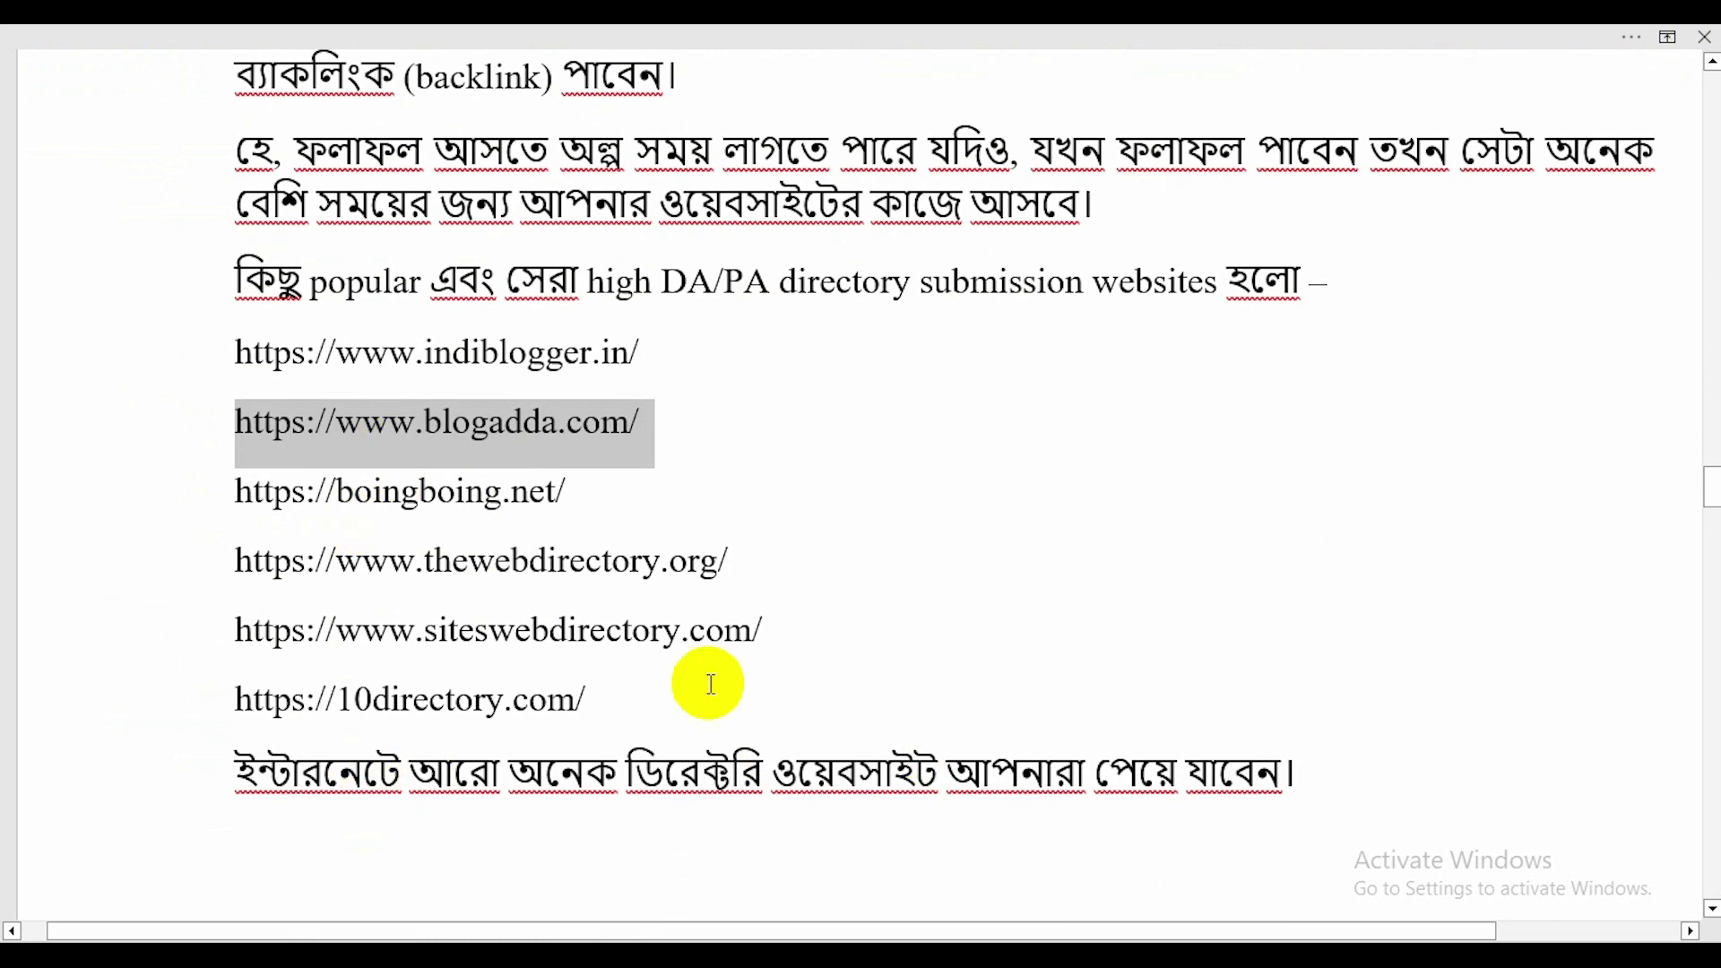
Scroll through the directory submission URL list in the Word notes
scroll(837, 803, up, 1)
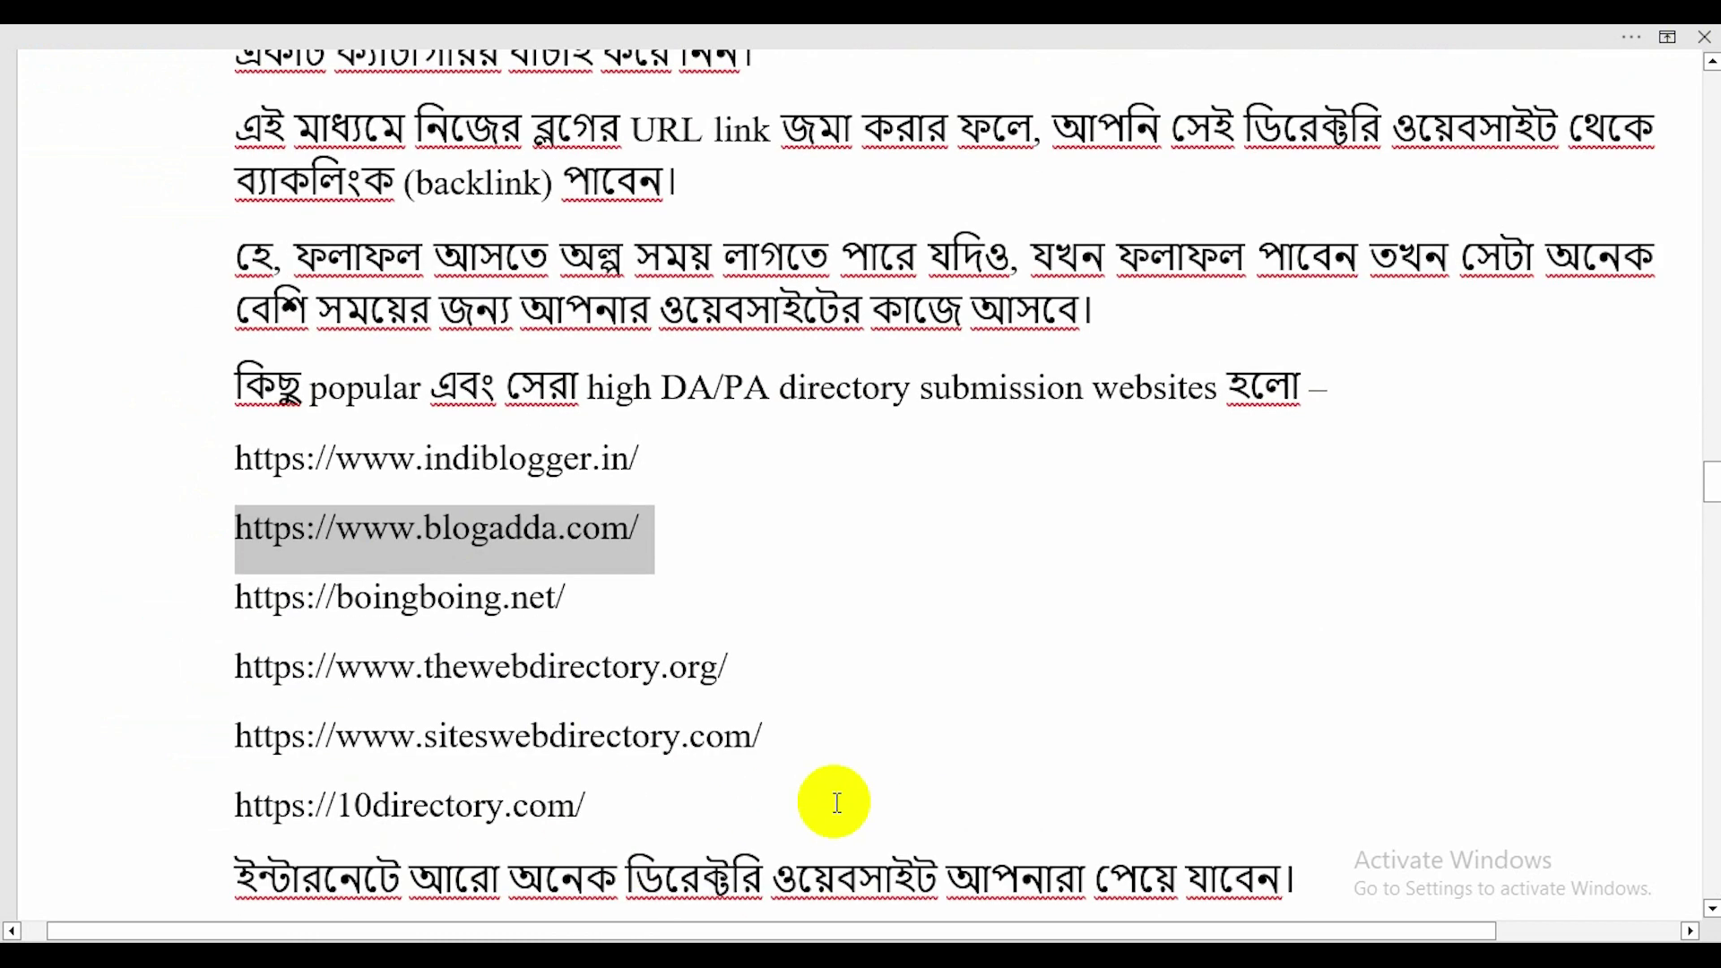
scroll(488, 571, up, 6)
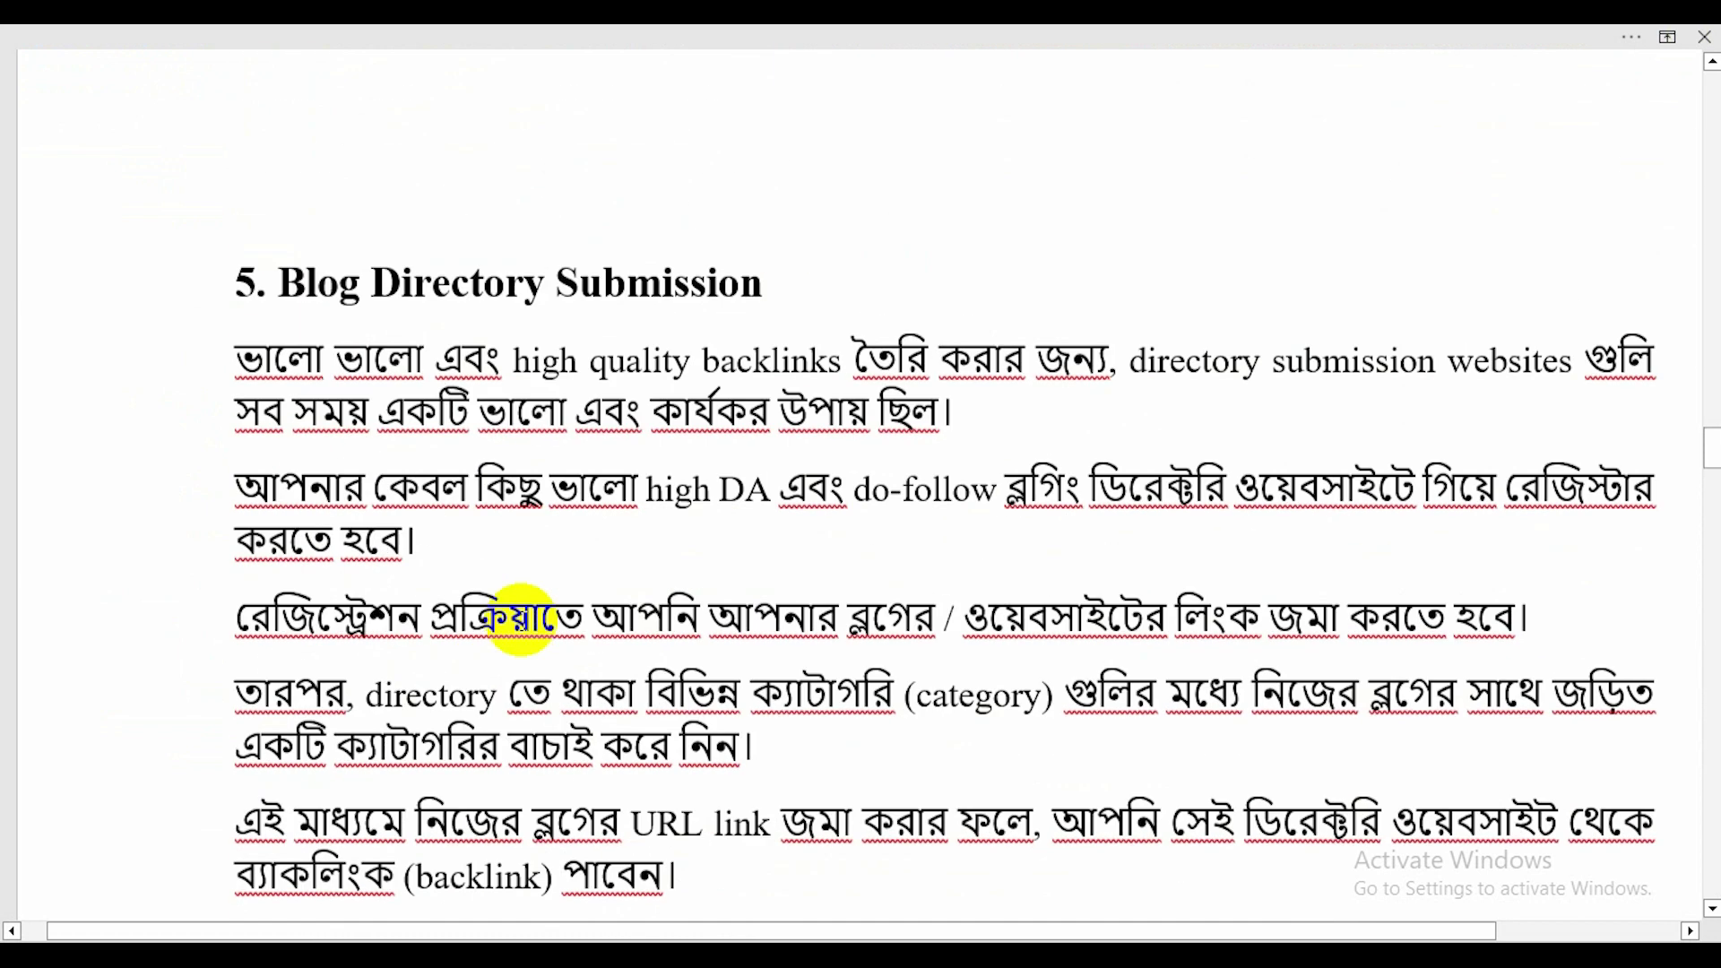
scroll(526, 627, down, 3)
scroll(529, 682, down, 4)
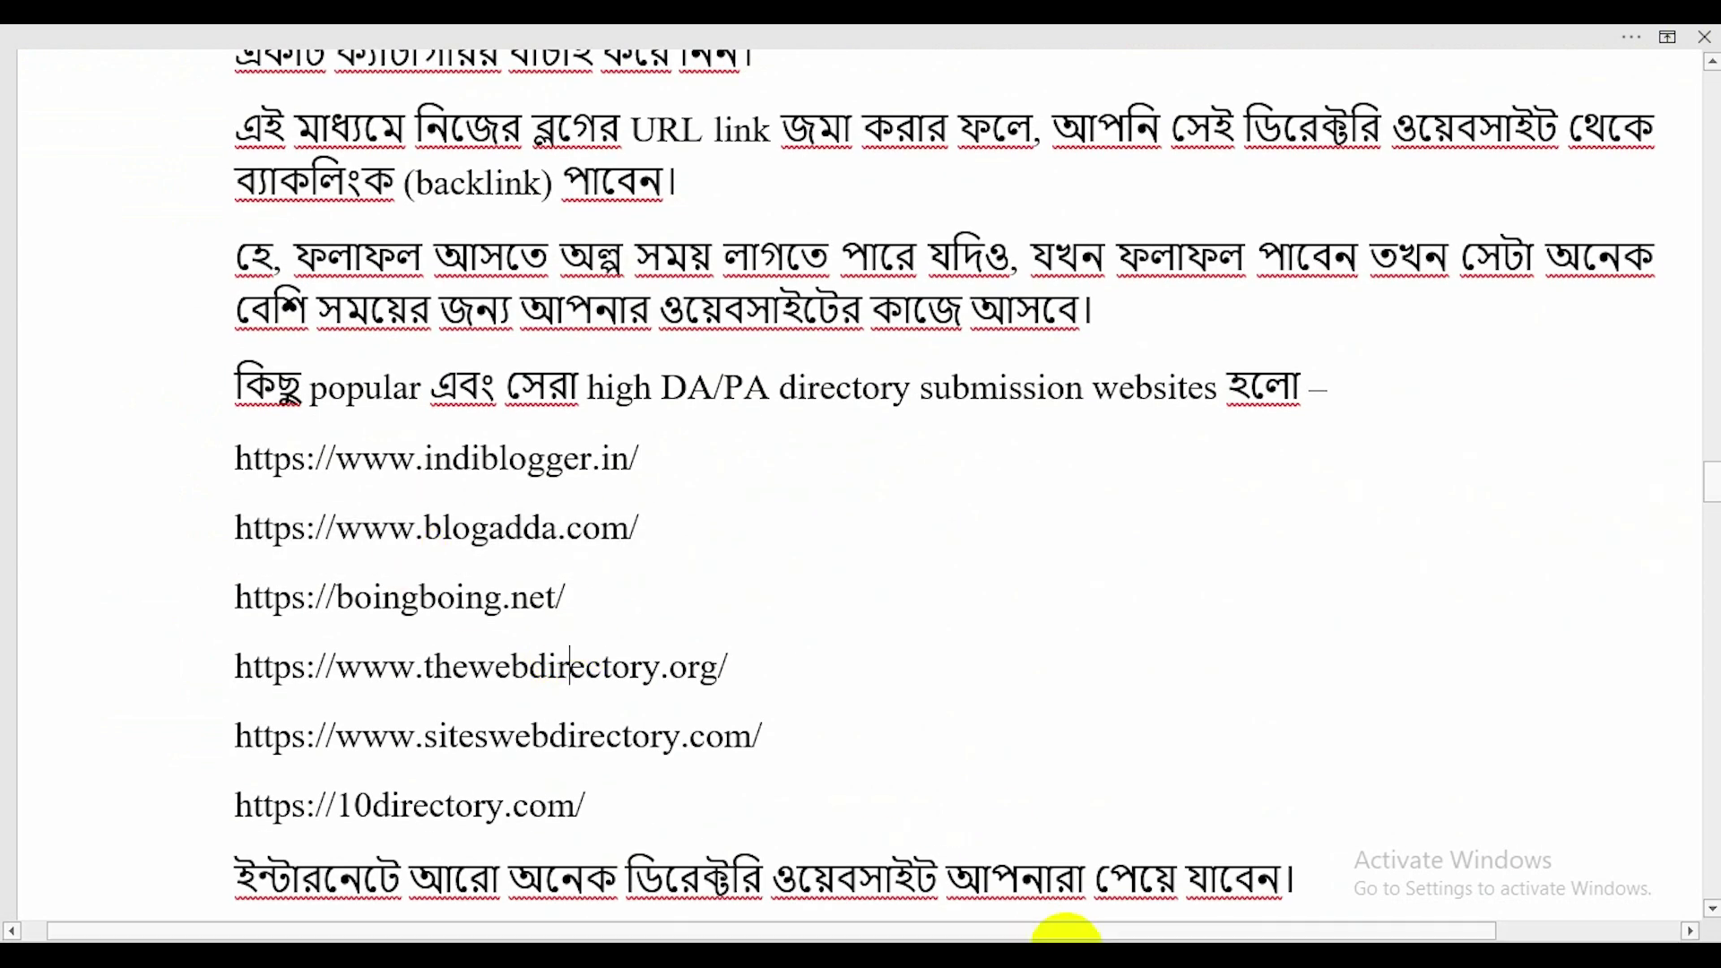
Glance at the BlogAdda form, select the thewebdirectory.org link in Word, then return to Chrome
click(1066, 935)
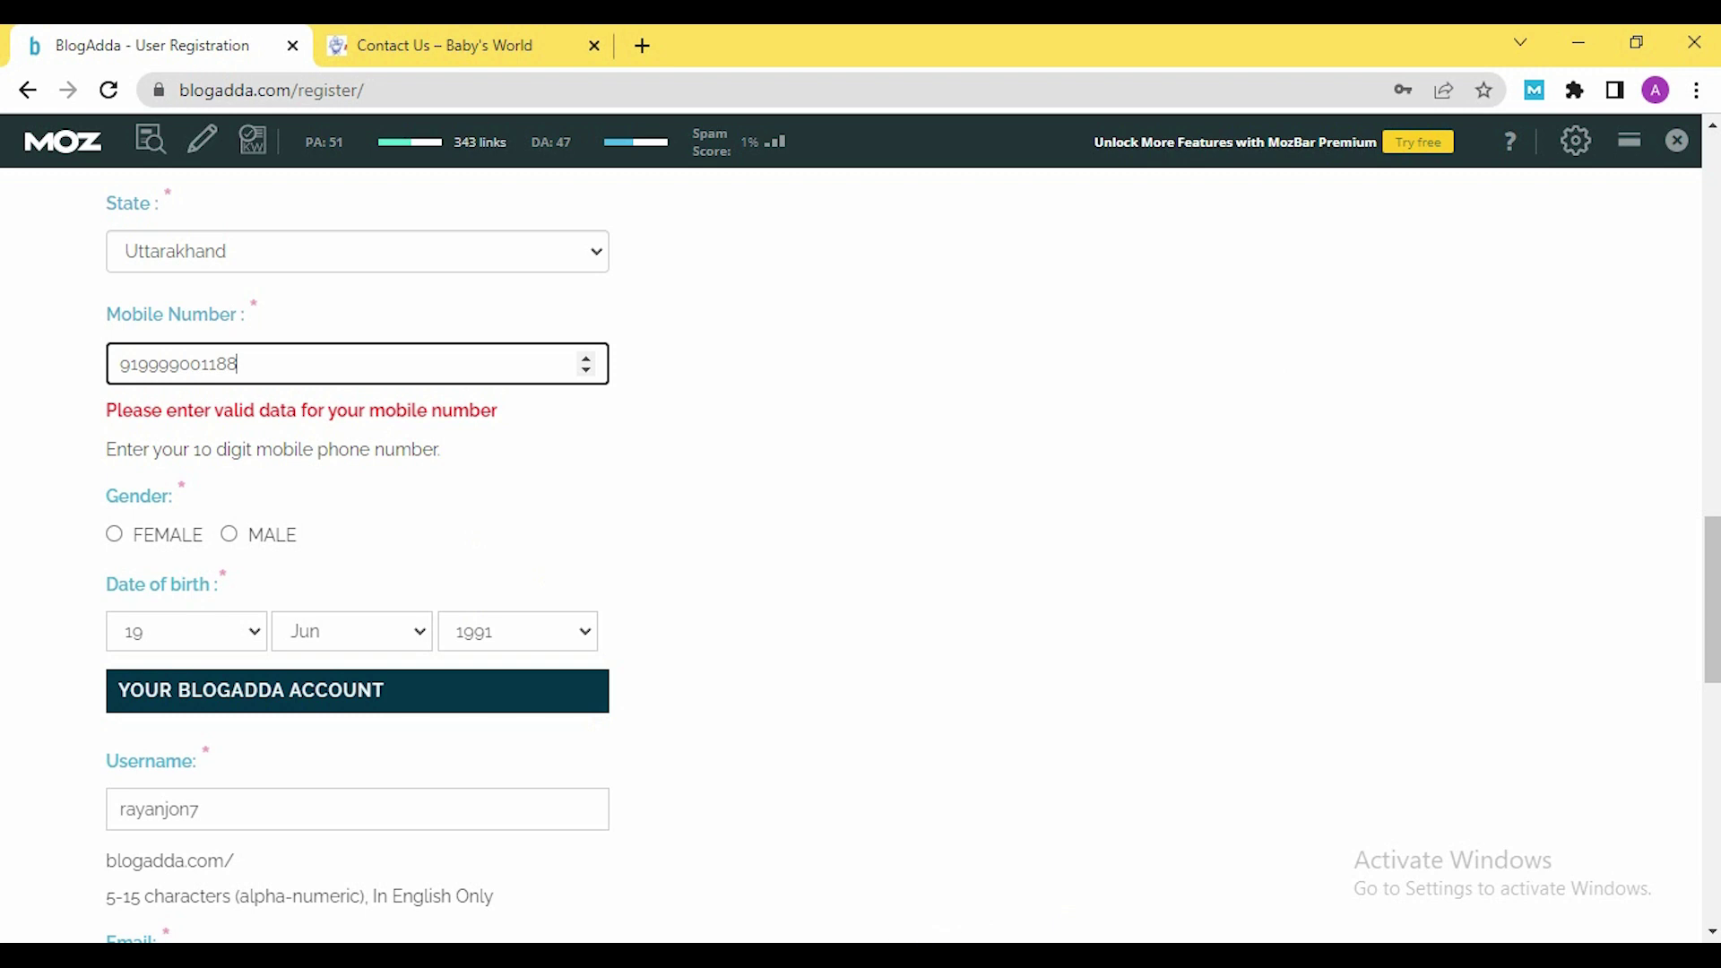
mouse_move(1027, 952)
click(992, 891)
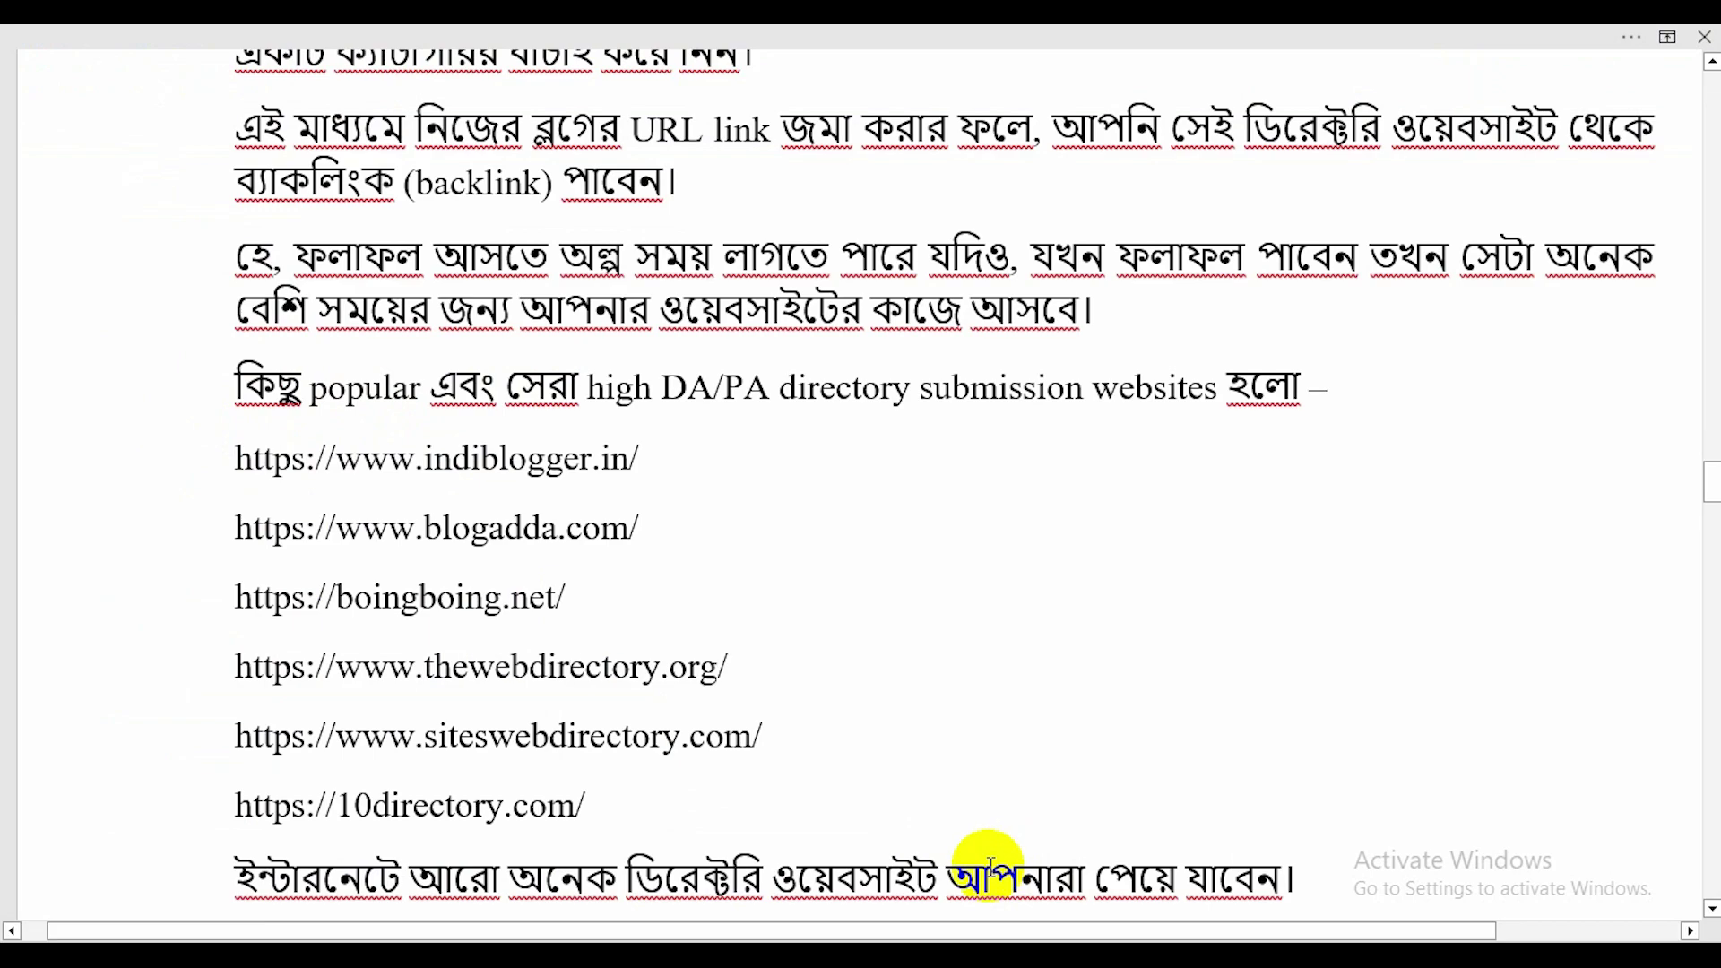
click(571, 671)
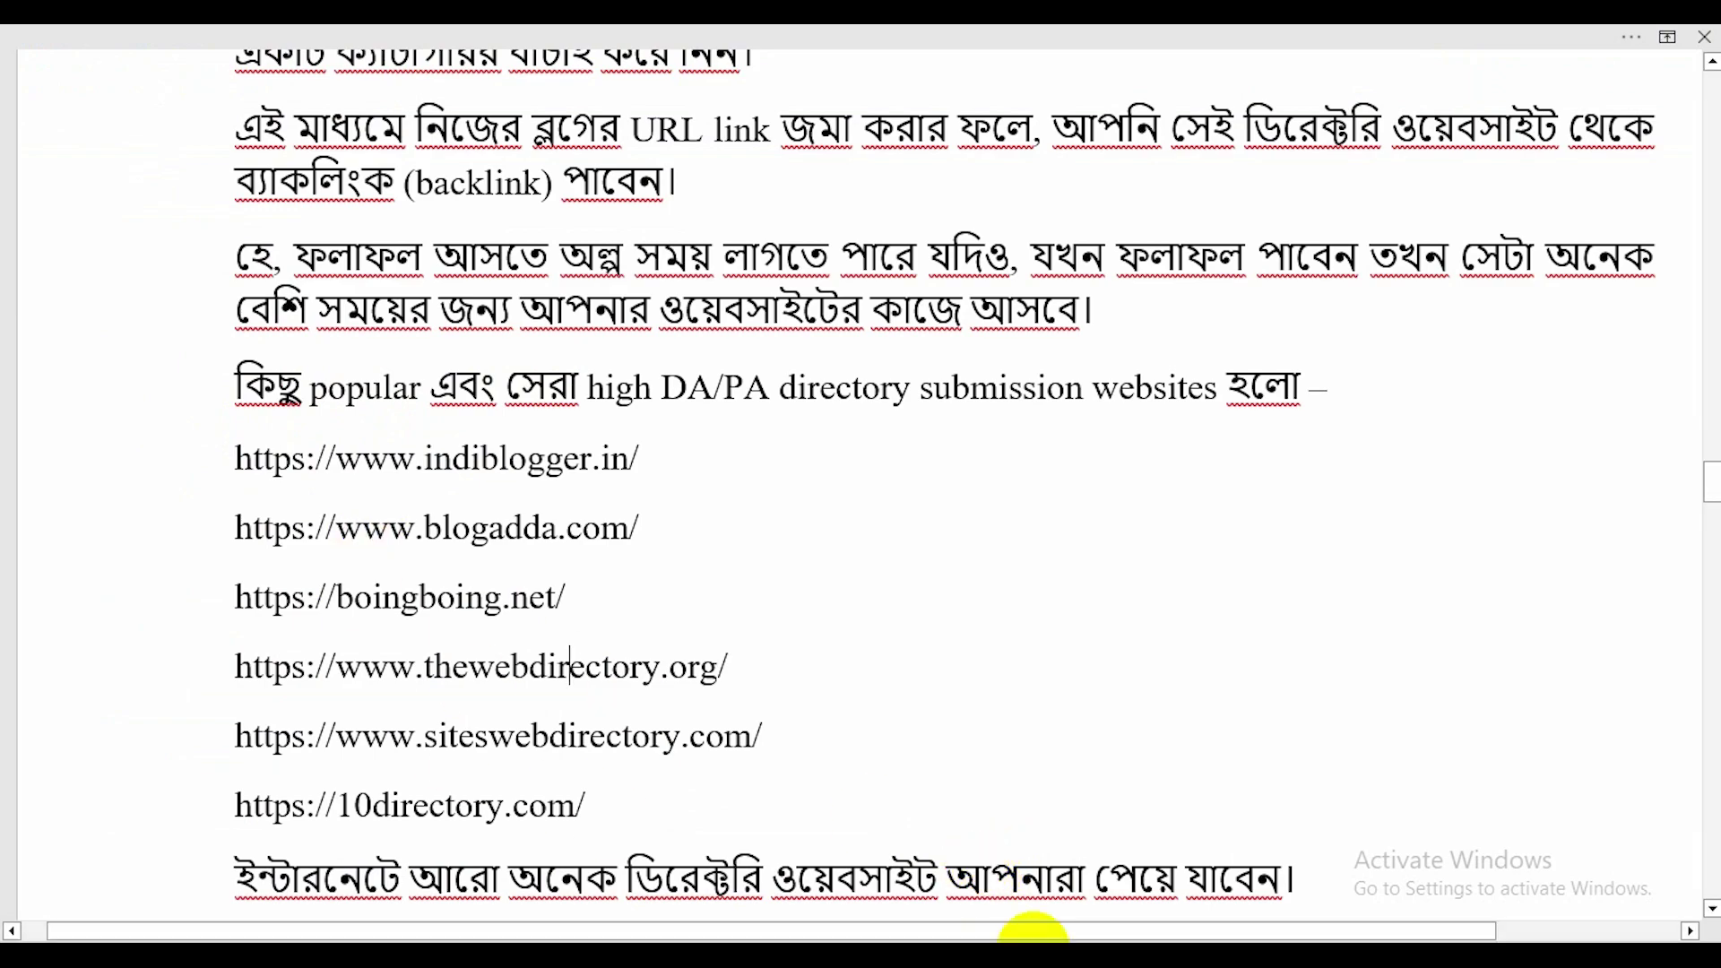
click(1030, 950)
In a new tab, Google 'blog directory submission site list'
click(637, 41)
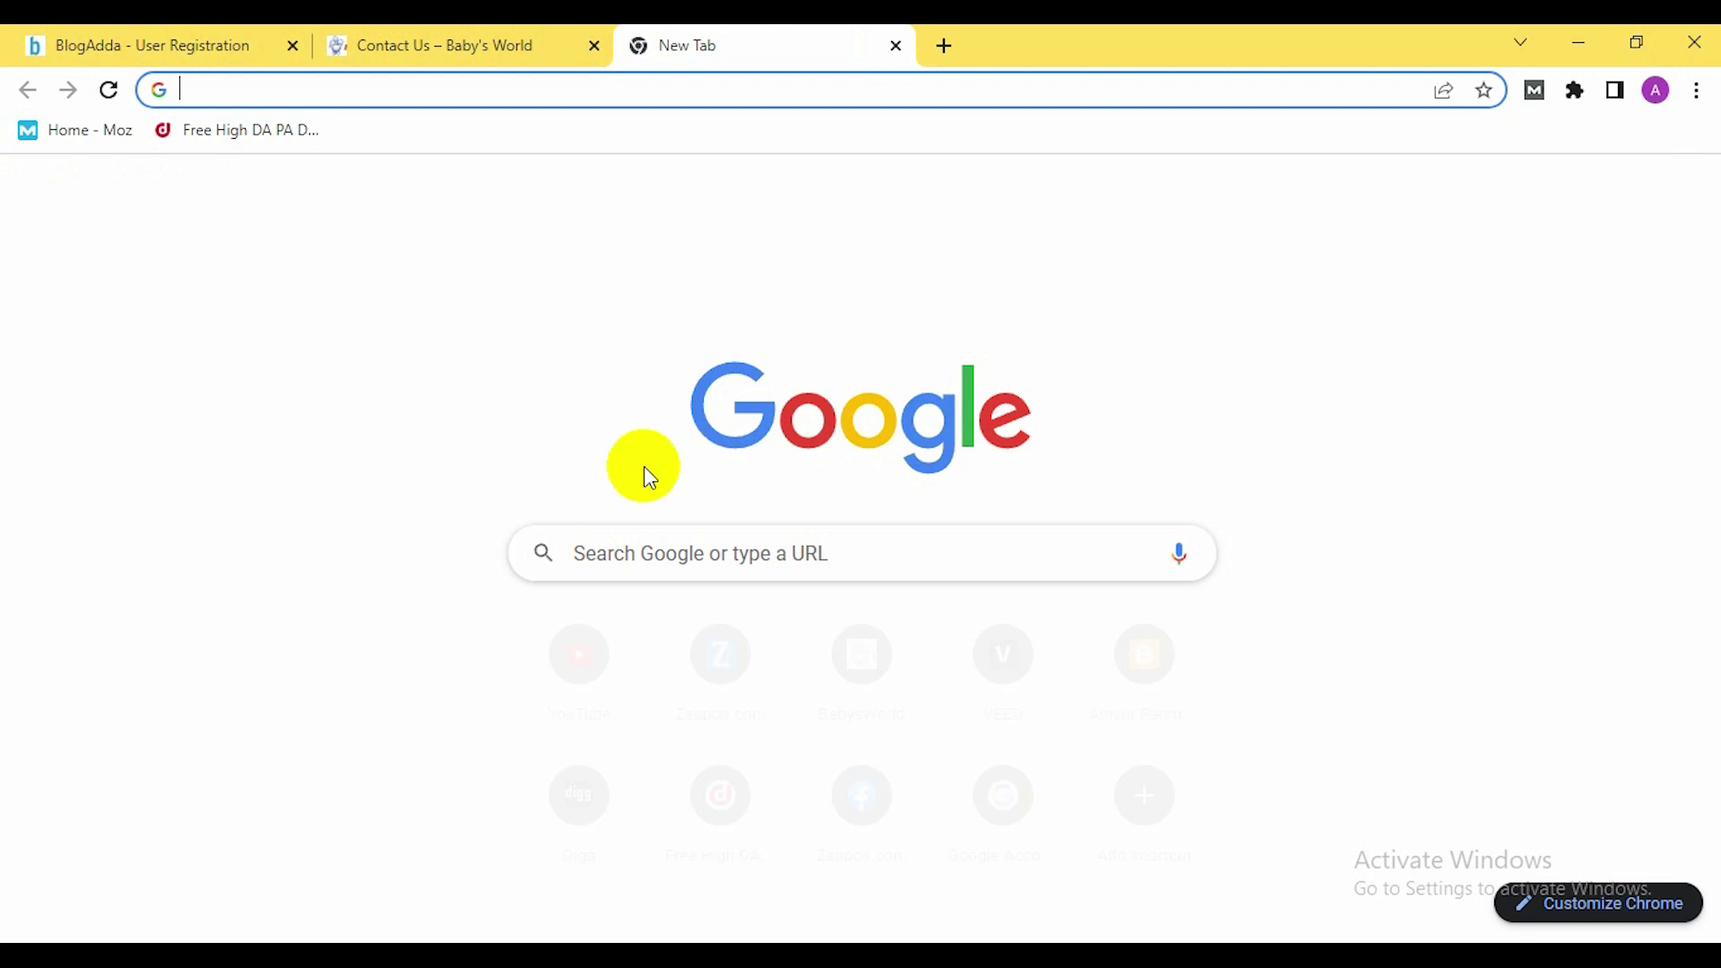
click(729, 557)
text(blo)
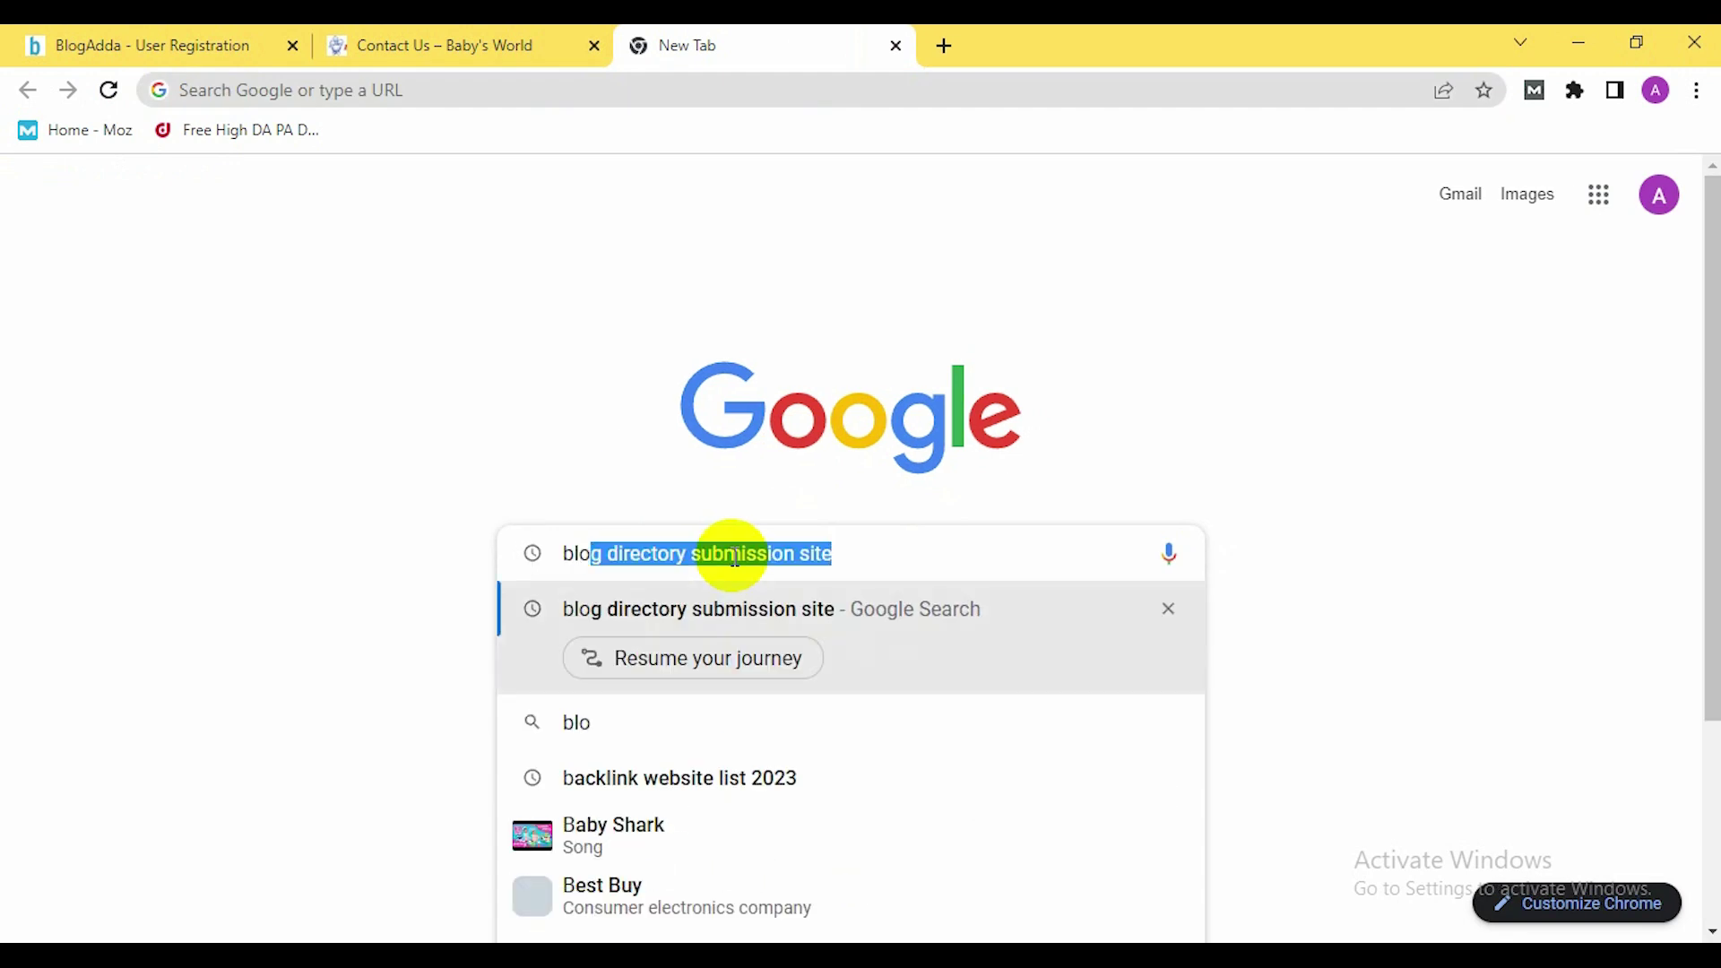
text(g direc)
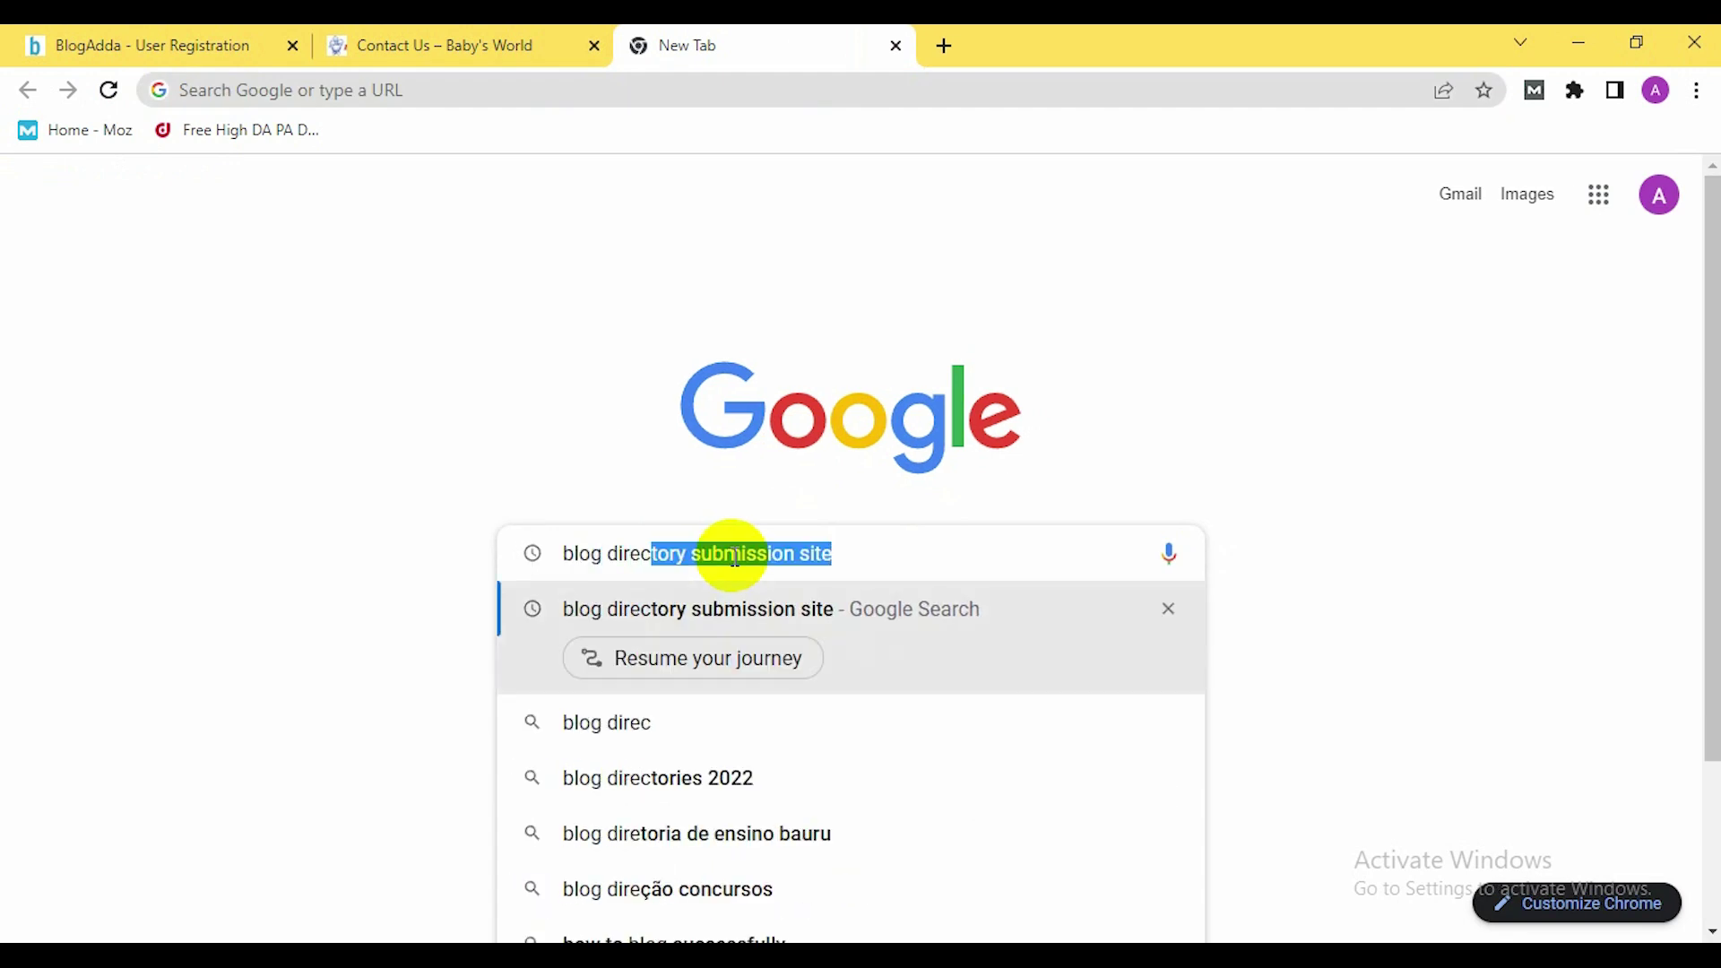
text(tory submiss)
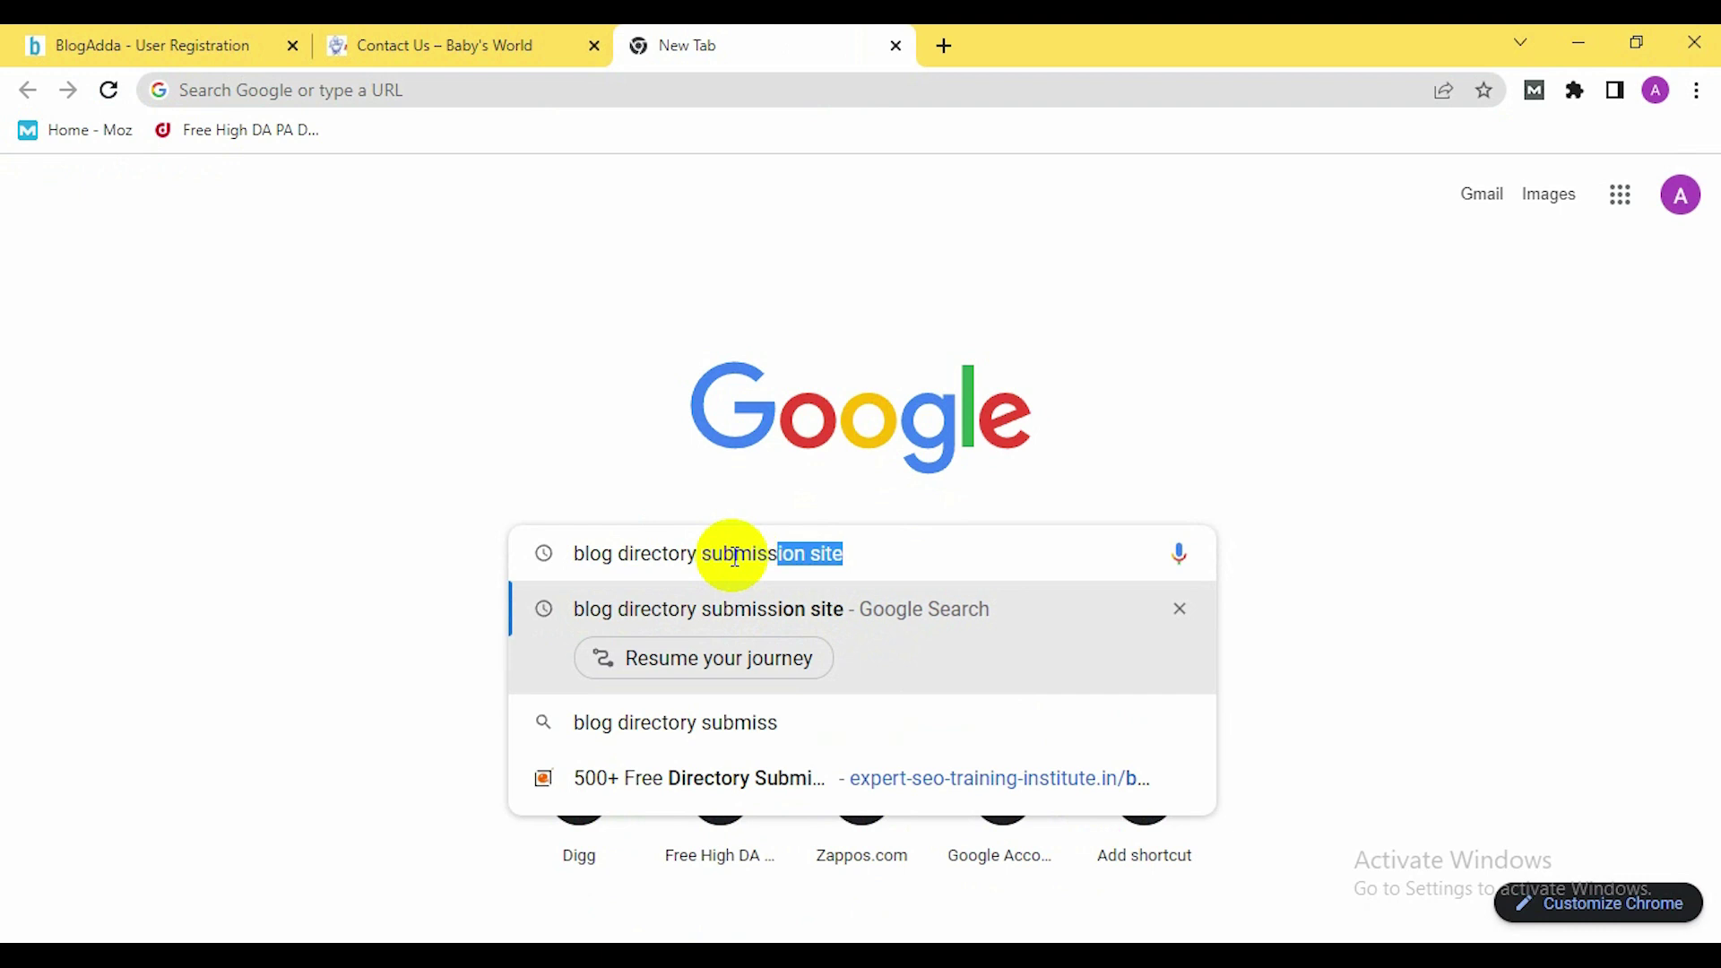
text(ion site )
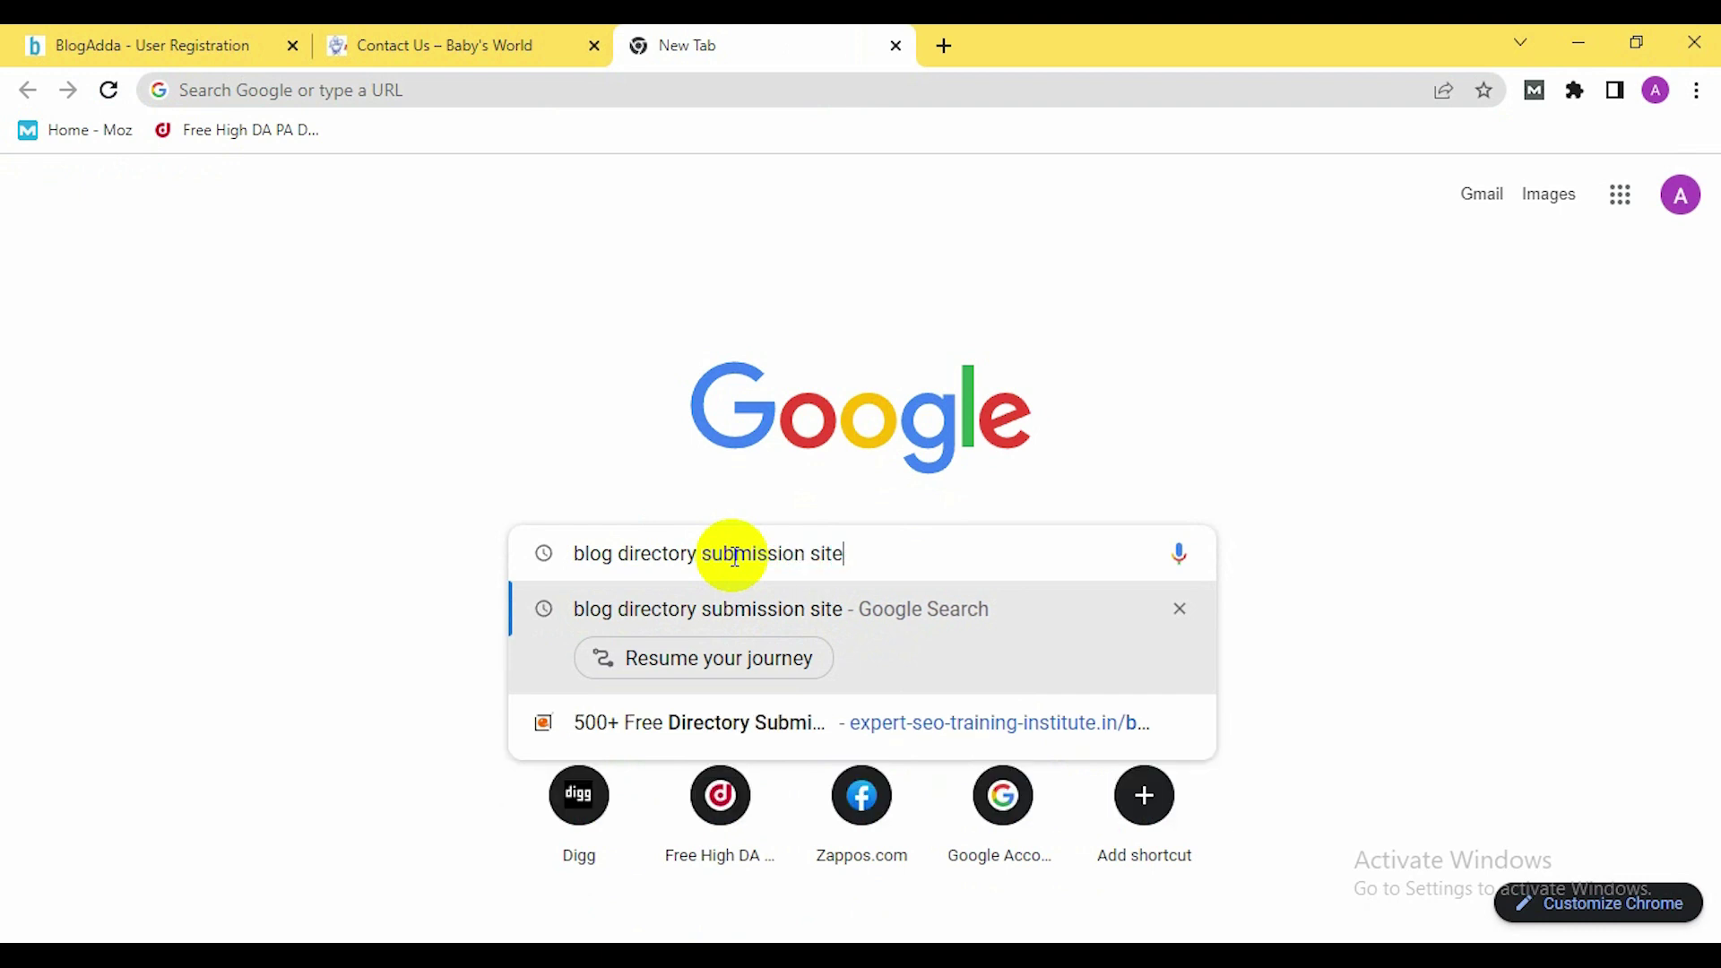
text(list)
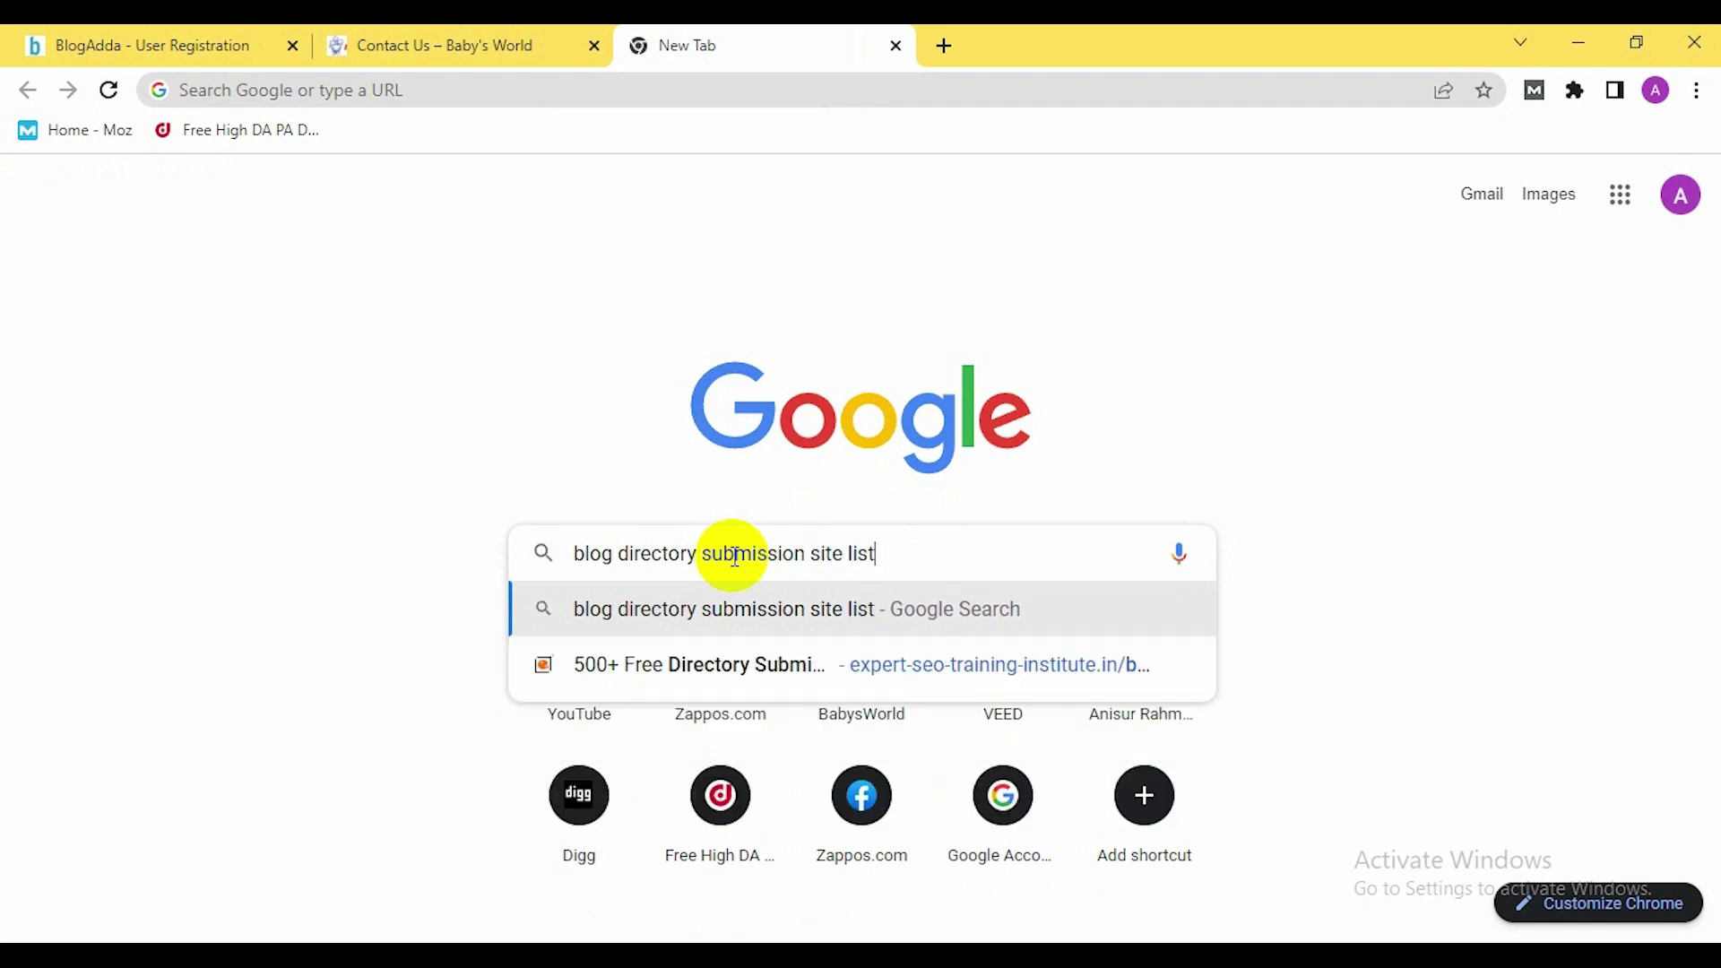
key(Return)
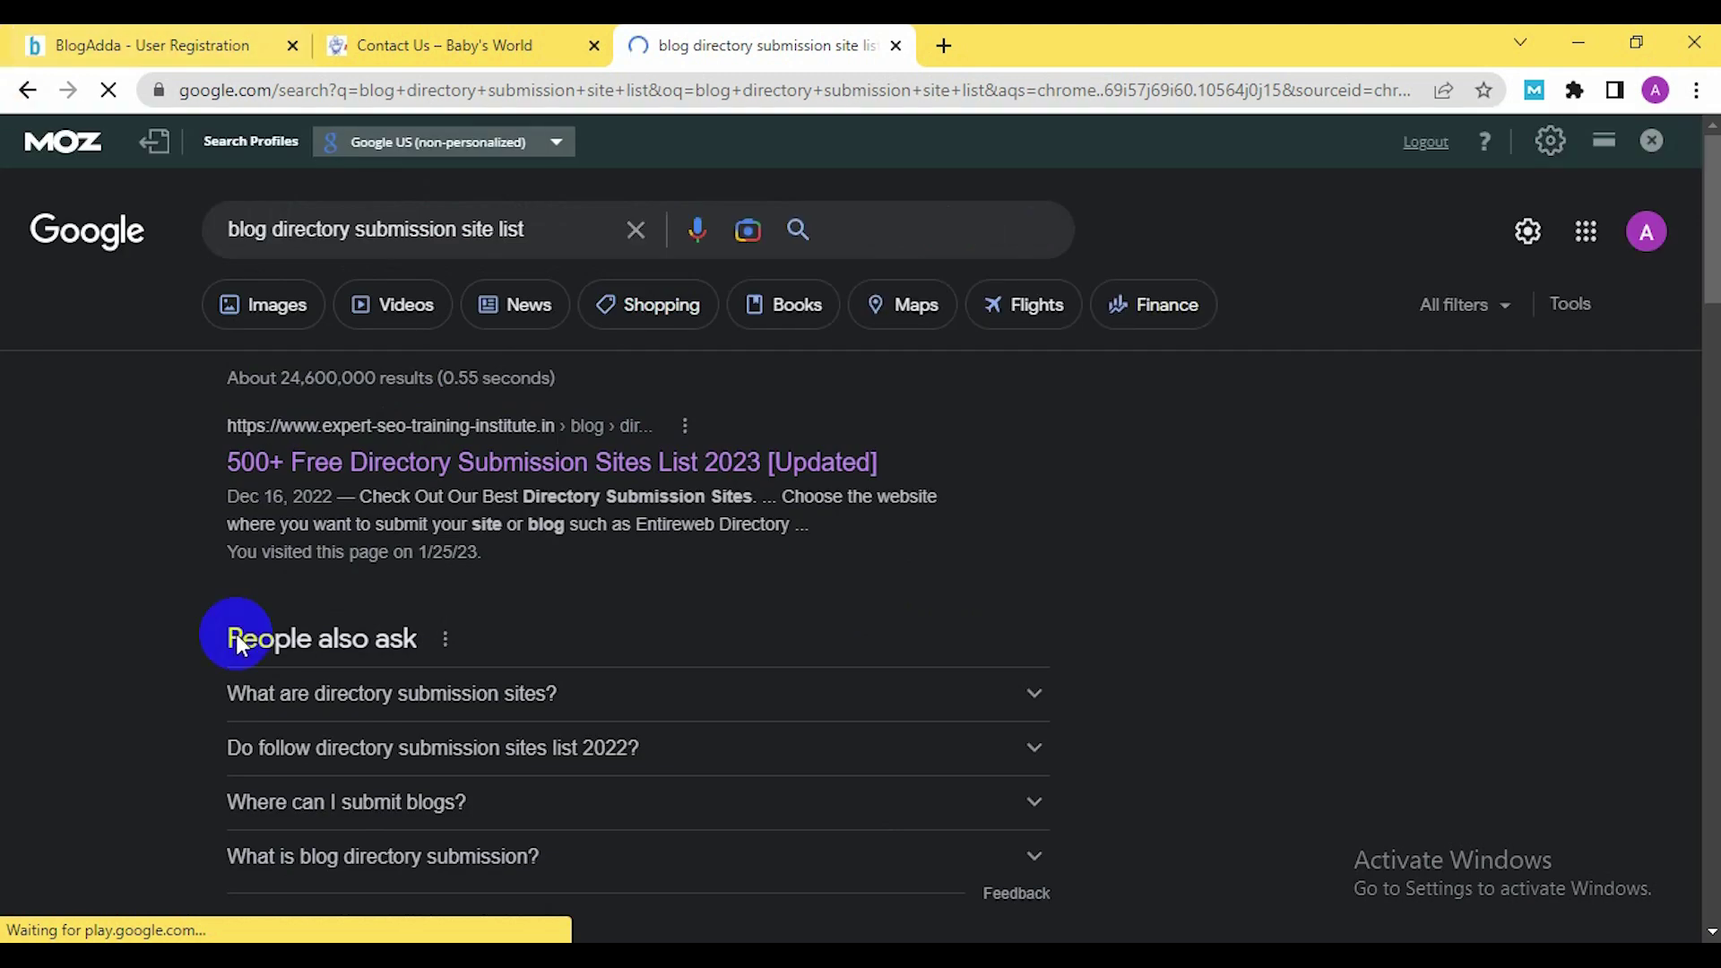
Open the 500+ directory list and MoneyMint's 800+ list results in new tabs
right_click(598, 487)
click(654, 487)
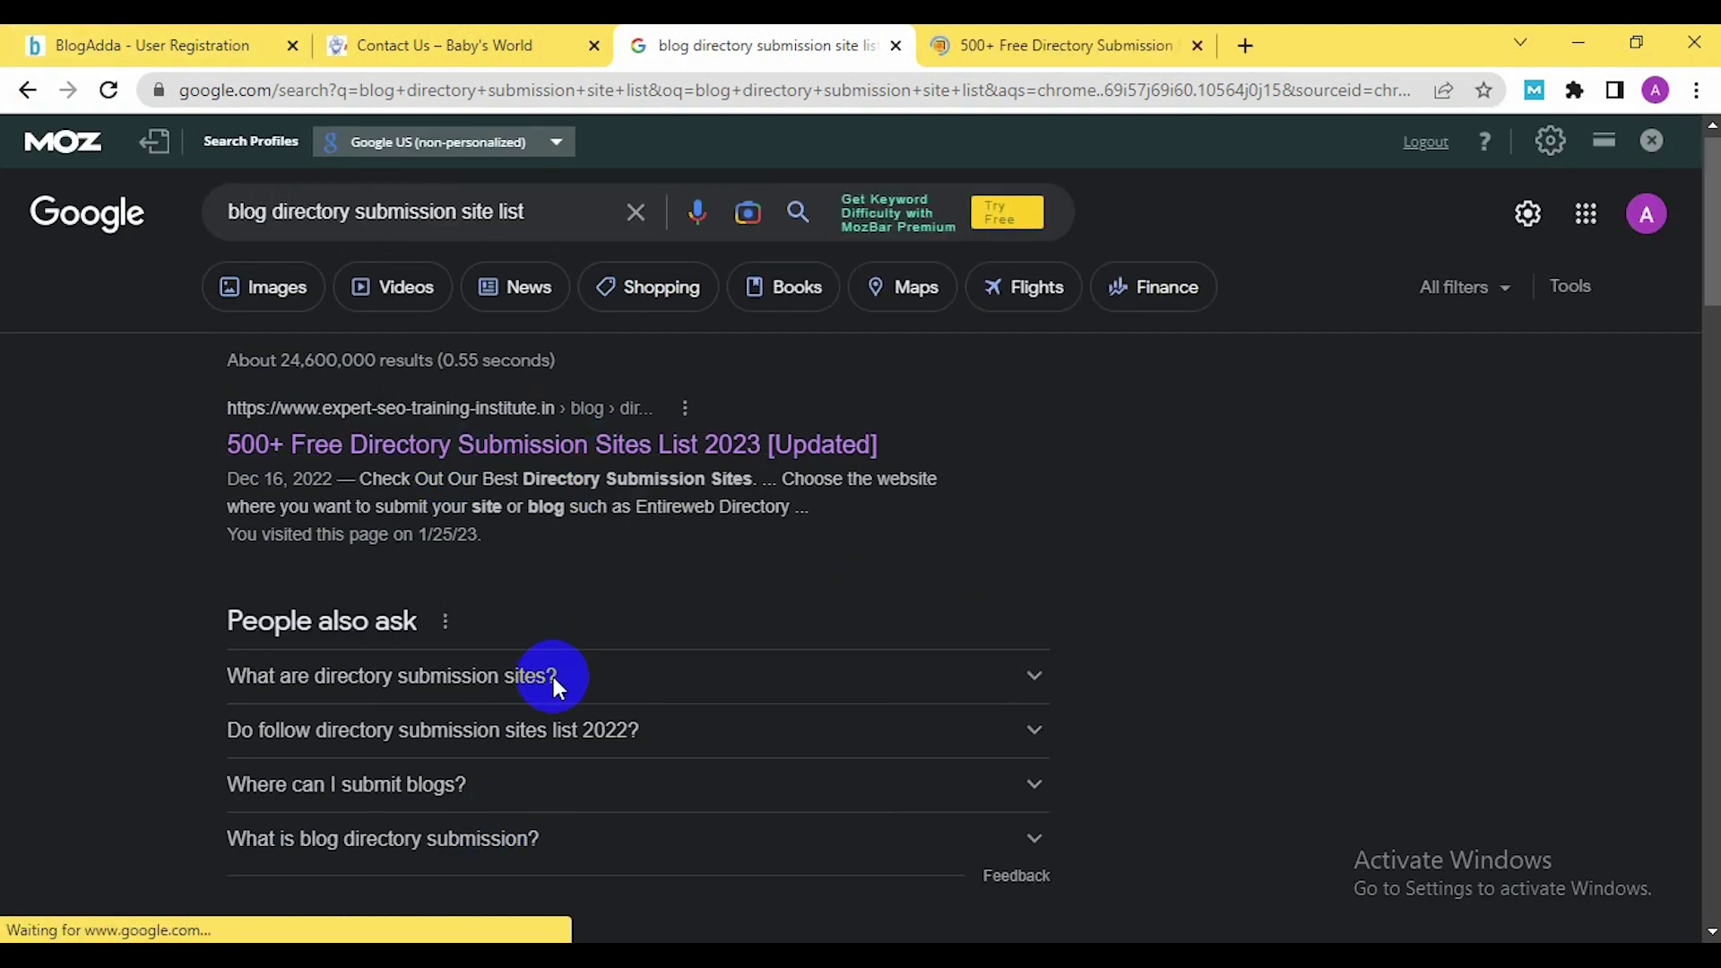
scroll(554, 686, down, 5)
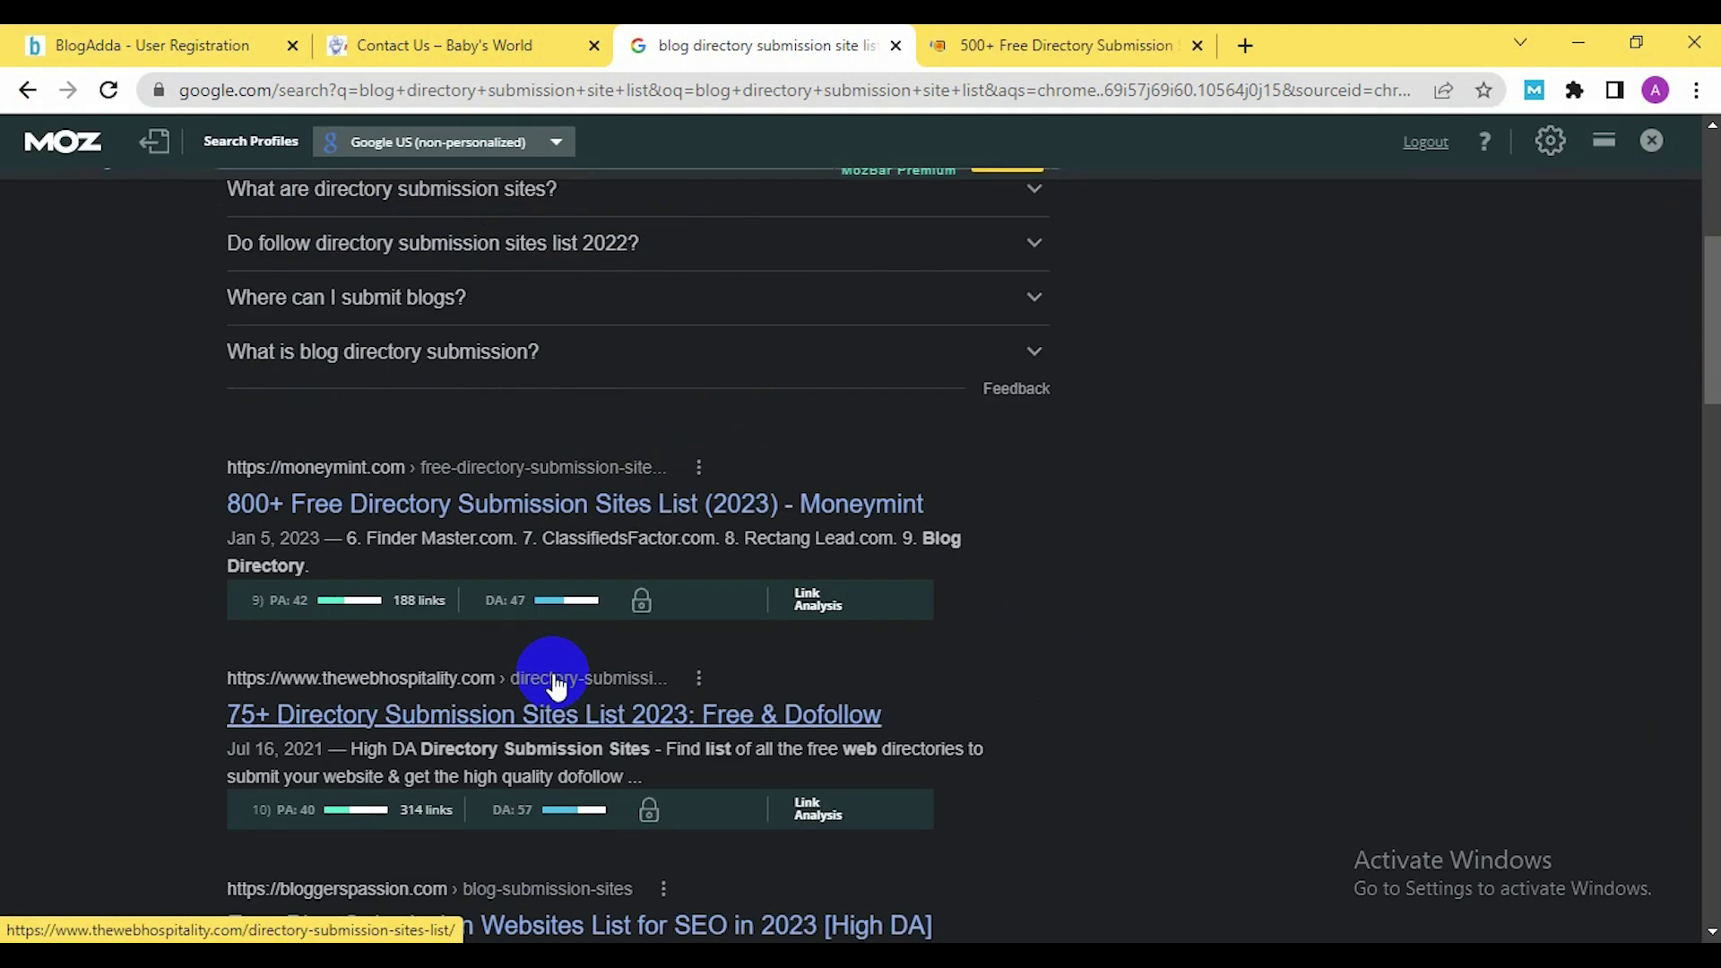
right_click(433, 513)
click(488, 527)
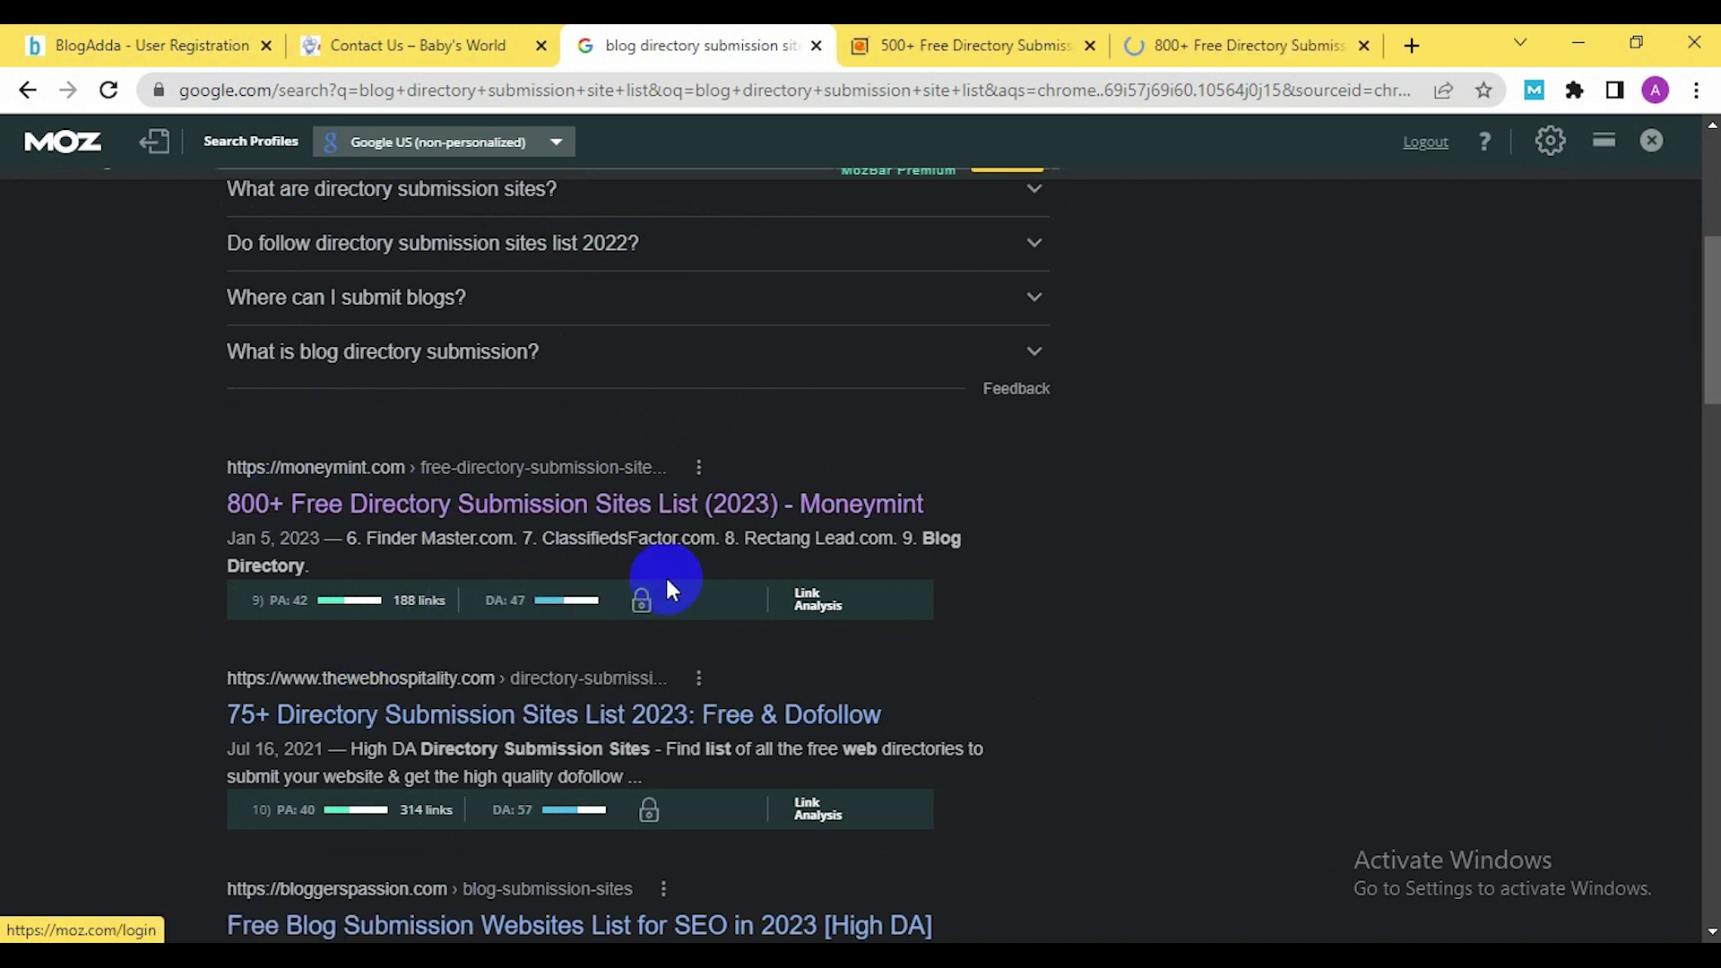
scroll(314, 408, up, 5)
Read through the 500+ directory submission list article
click(860, 55)
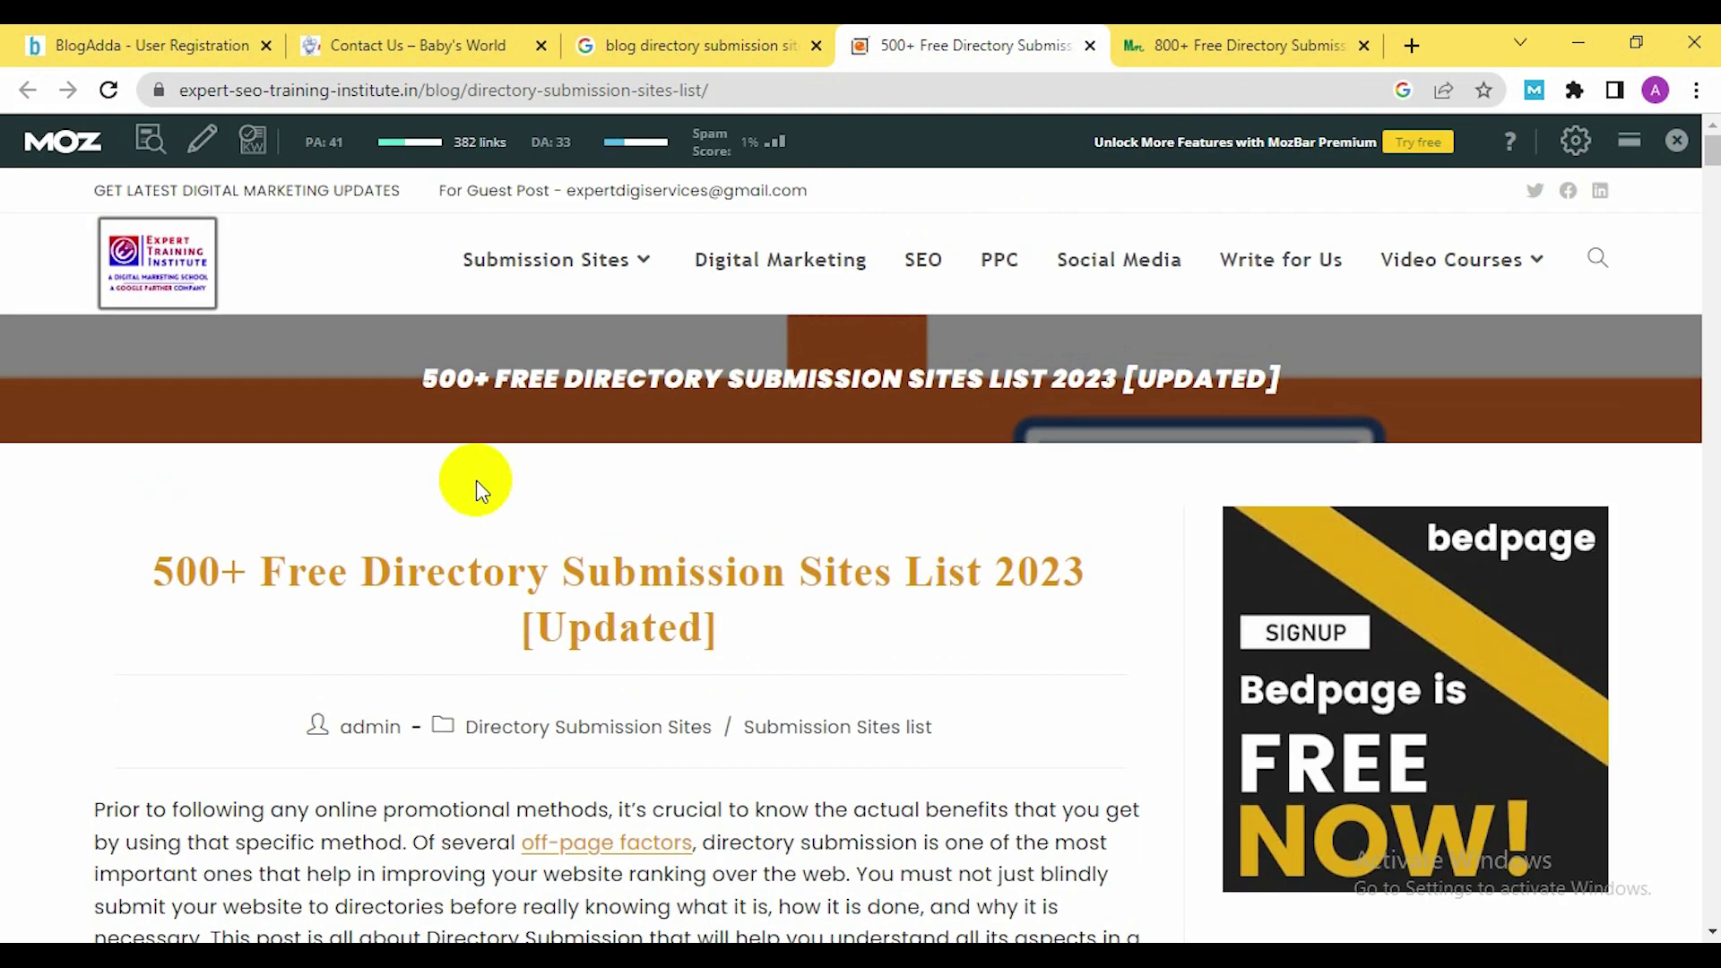
scroll(475, 484, down, 2)
scroll(486, 488, down, 9)
scroll(500, 460, up, 5)
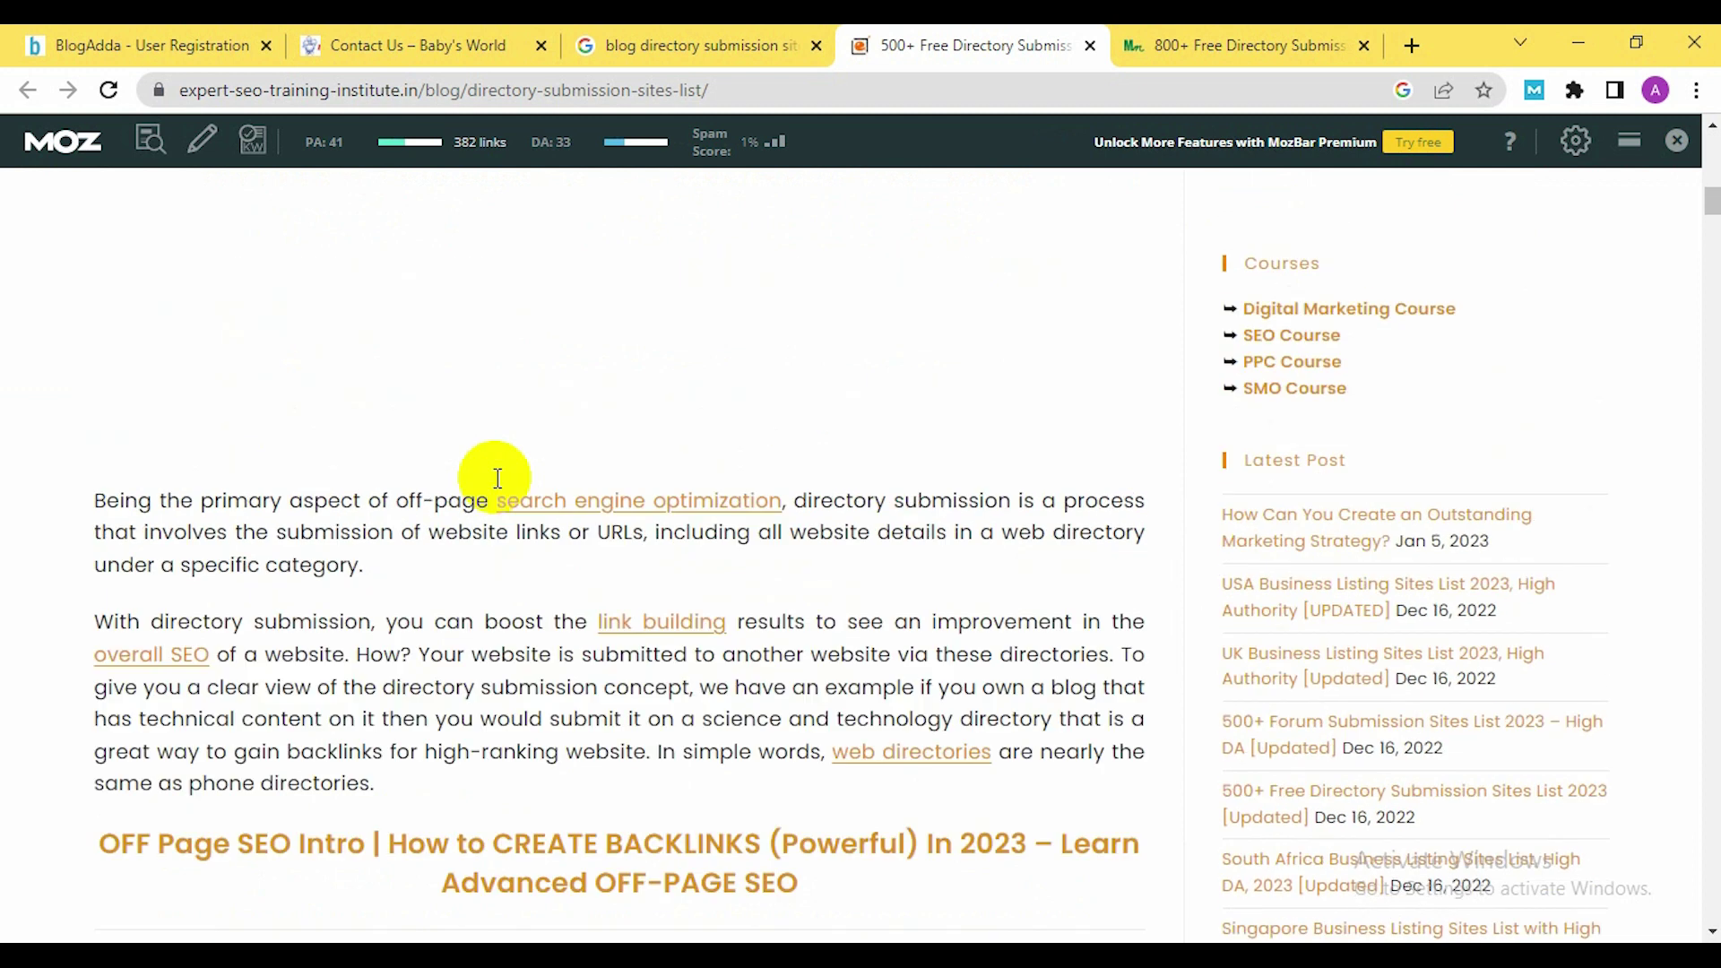
scroll(561, 400, down, 20)
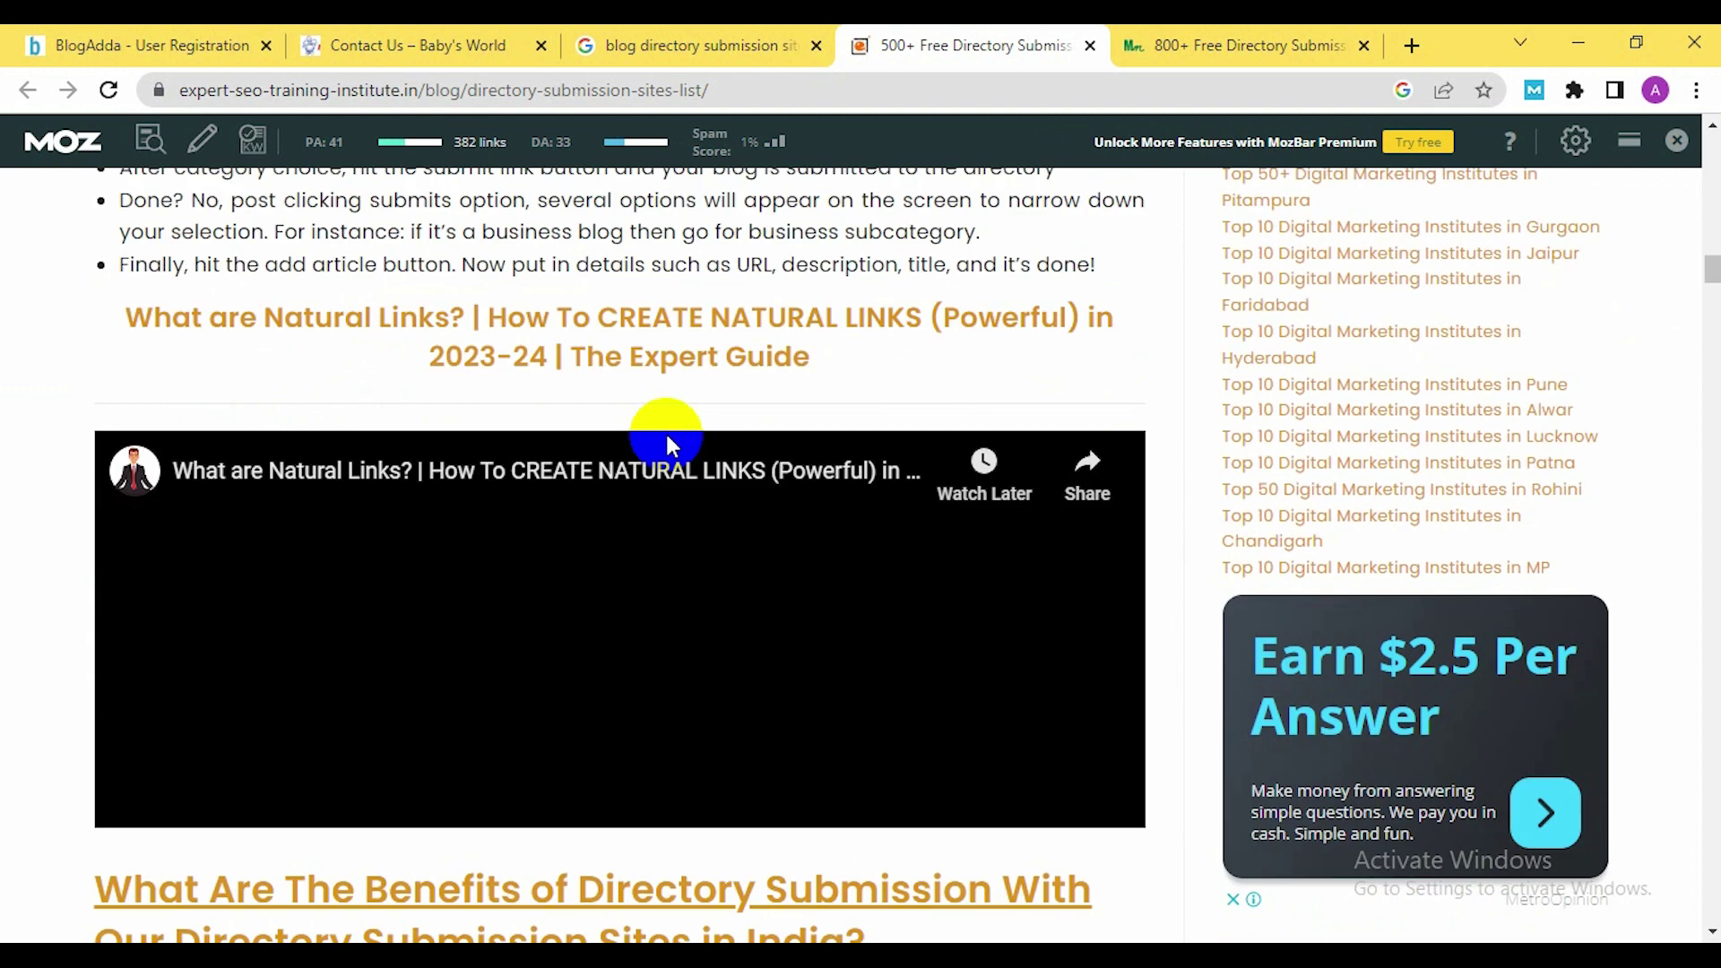
scroll(665, 432, down, 8)
Scroll MoneyMint's 800+ directory list article down to the directory sites table
click(1185, 27)
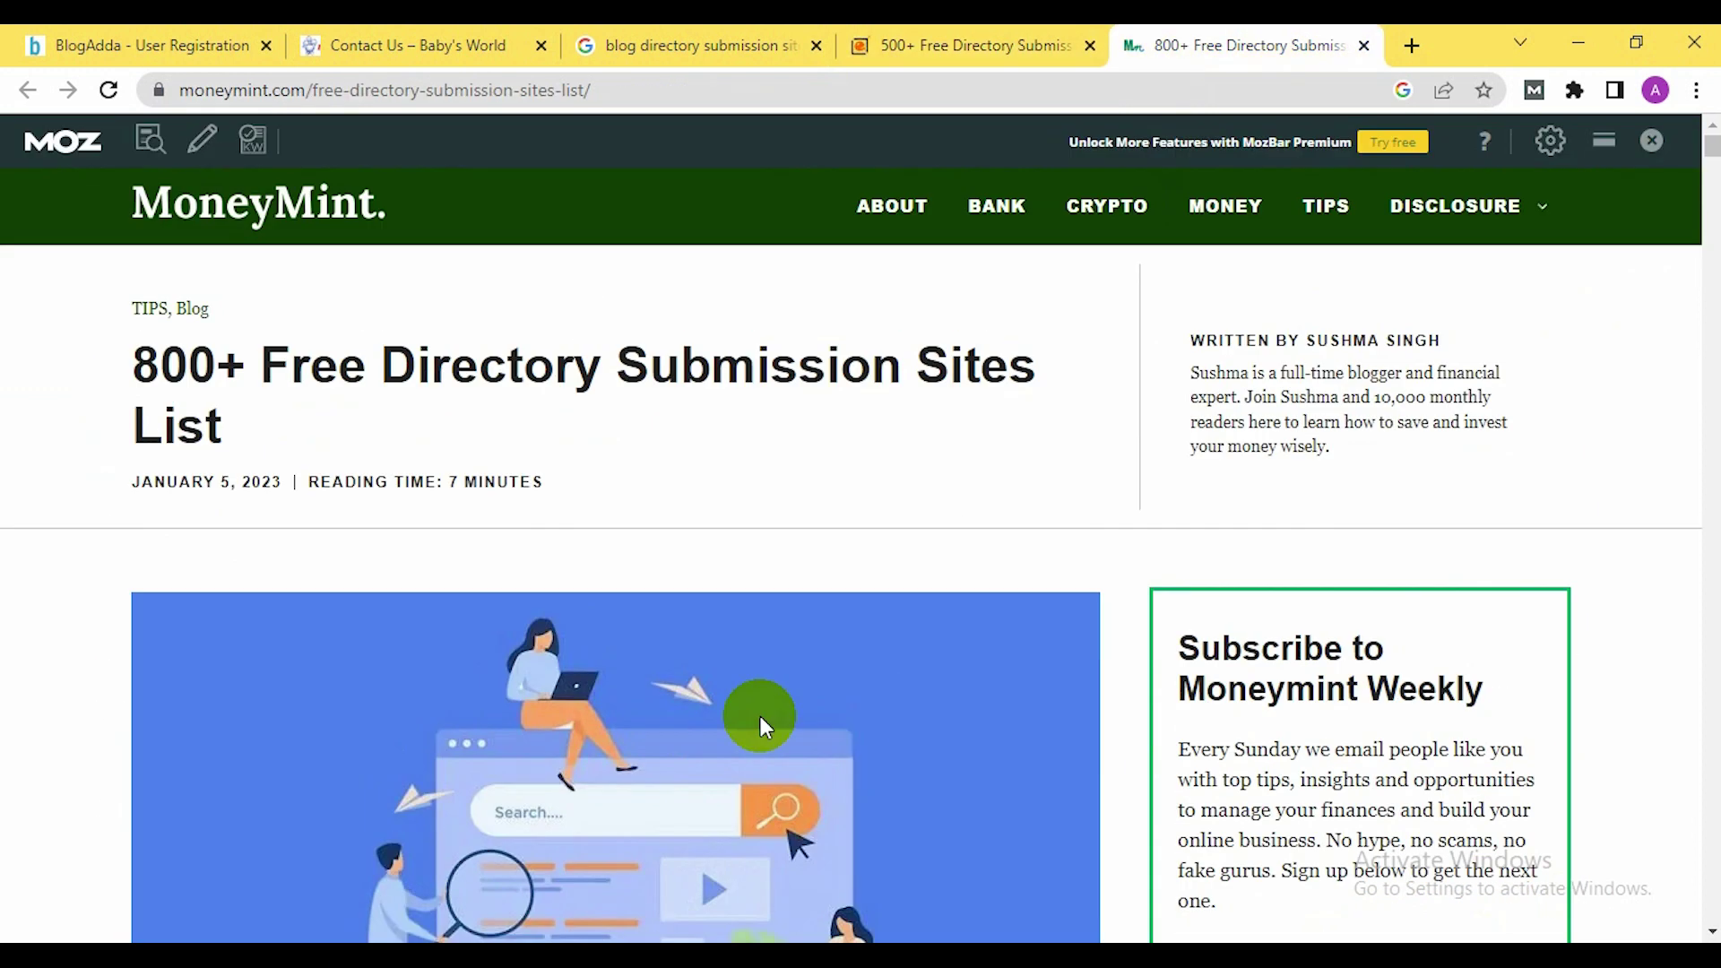
scroll(756, 503, down, 7)
scroll(384, 501, up, 7)
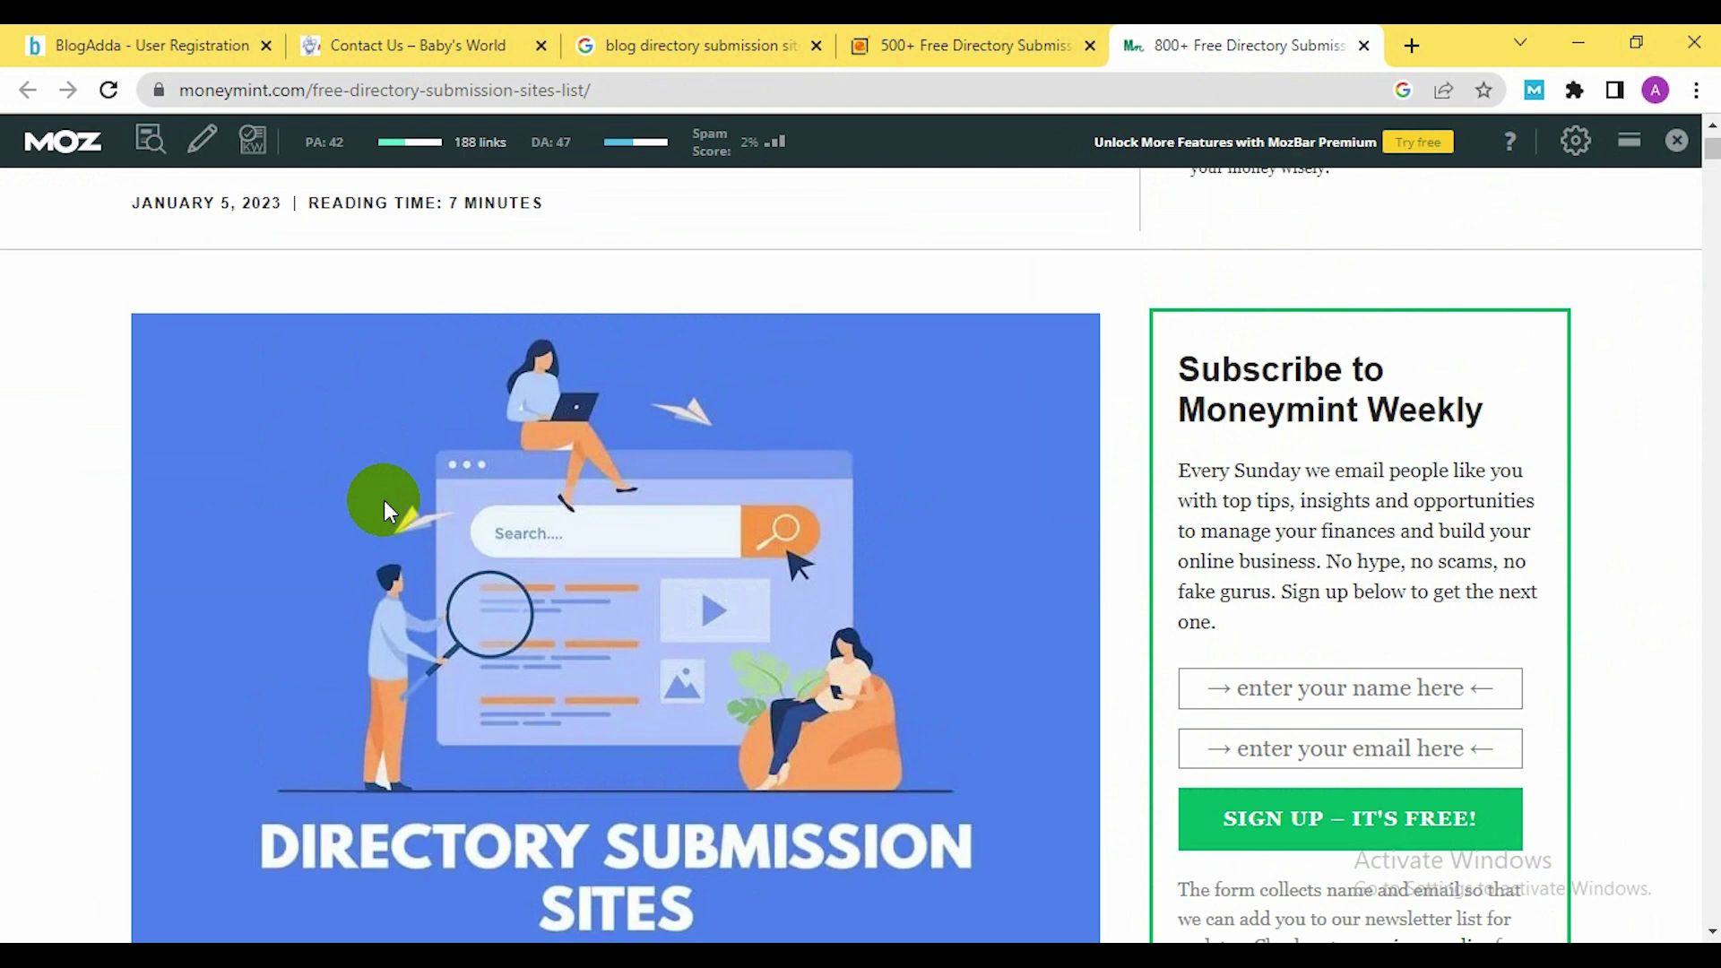
scroll(405, 494, down, 7)
scroll(407, 491, down, 18)
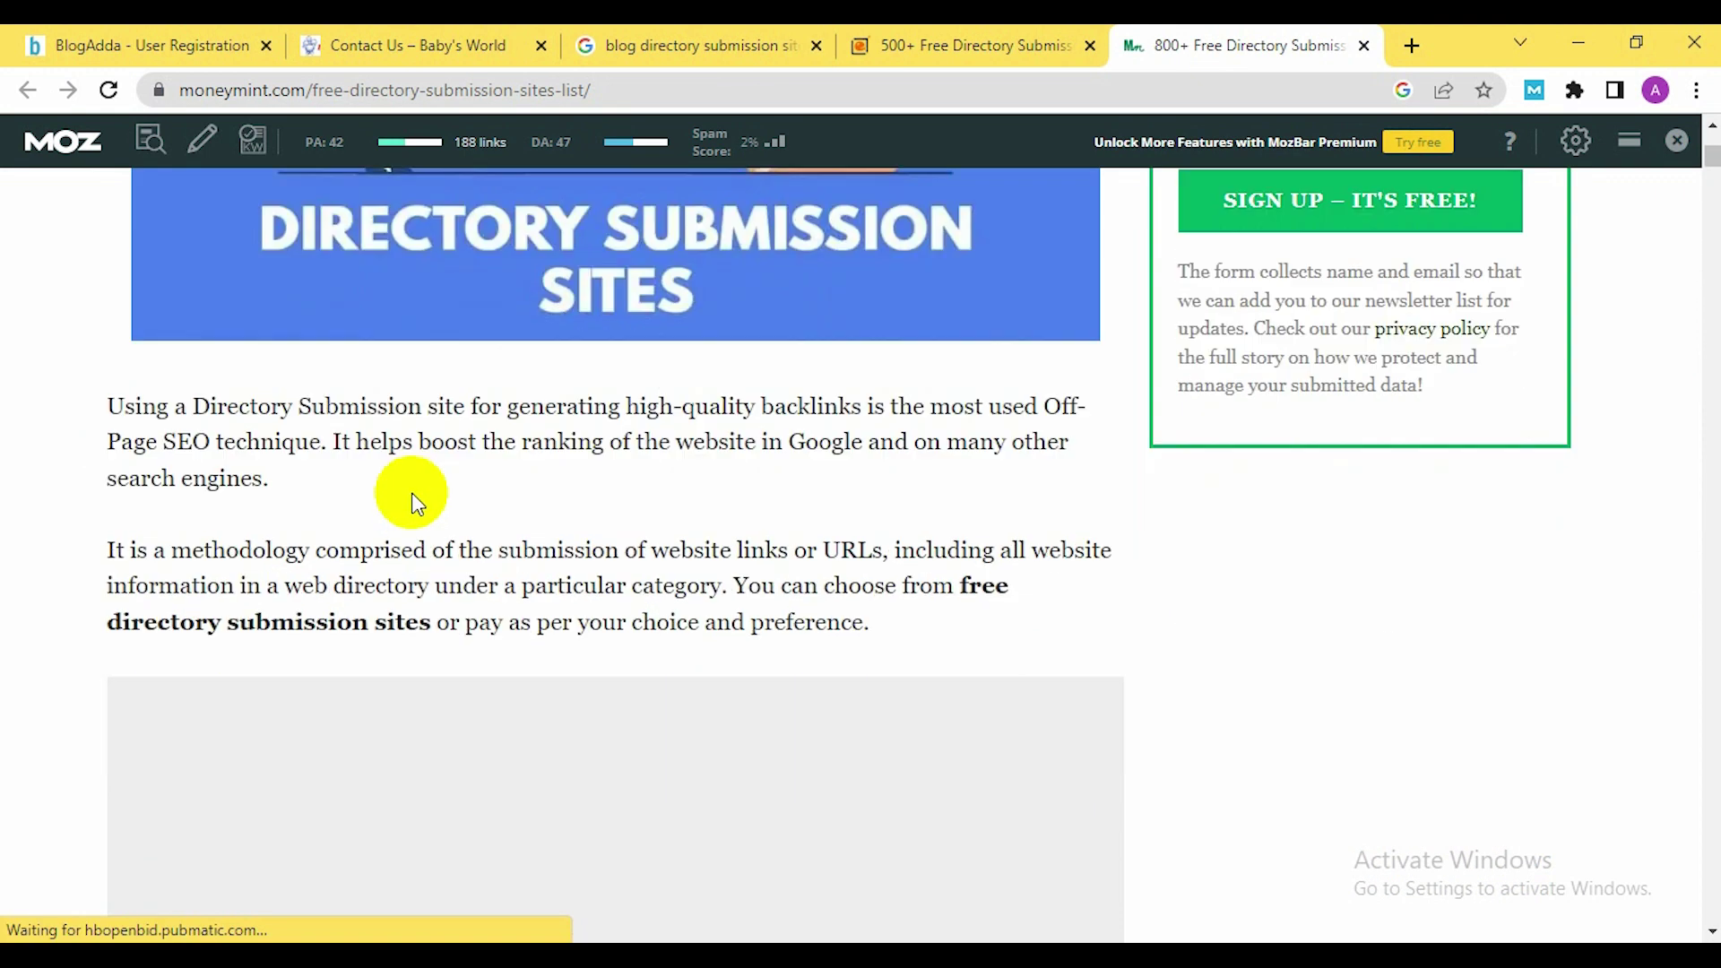
scroll(416, 491, down, 15)
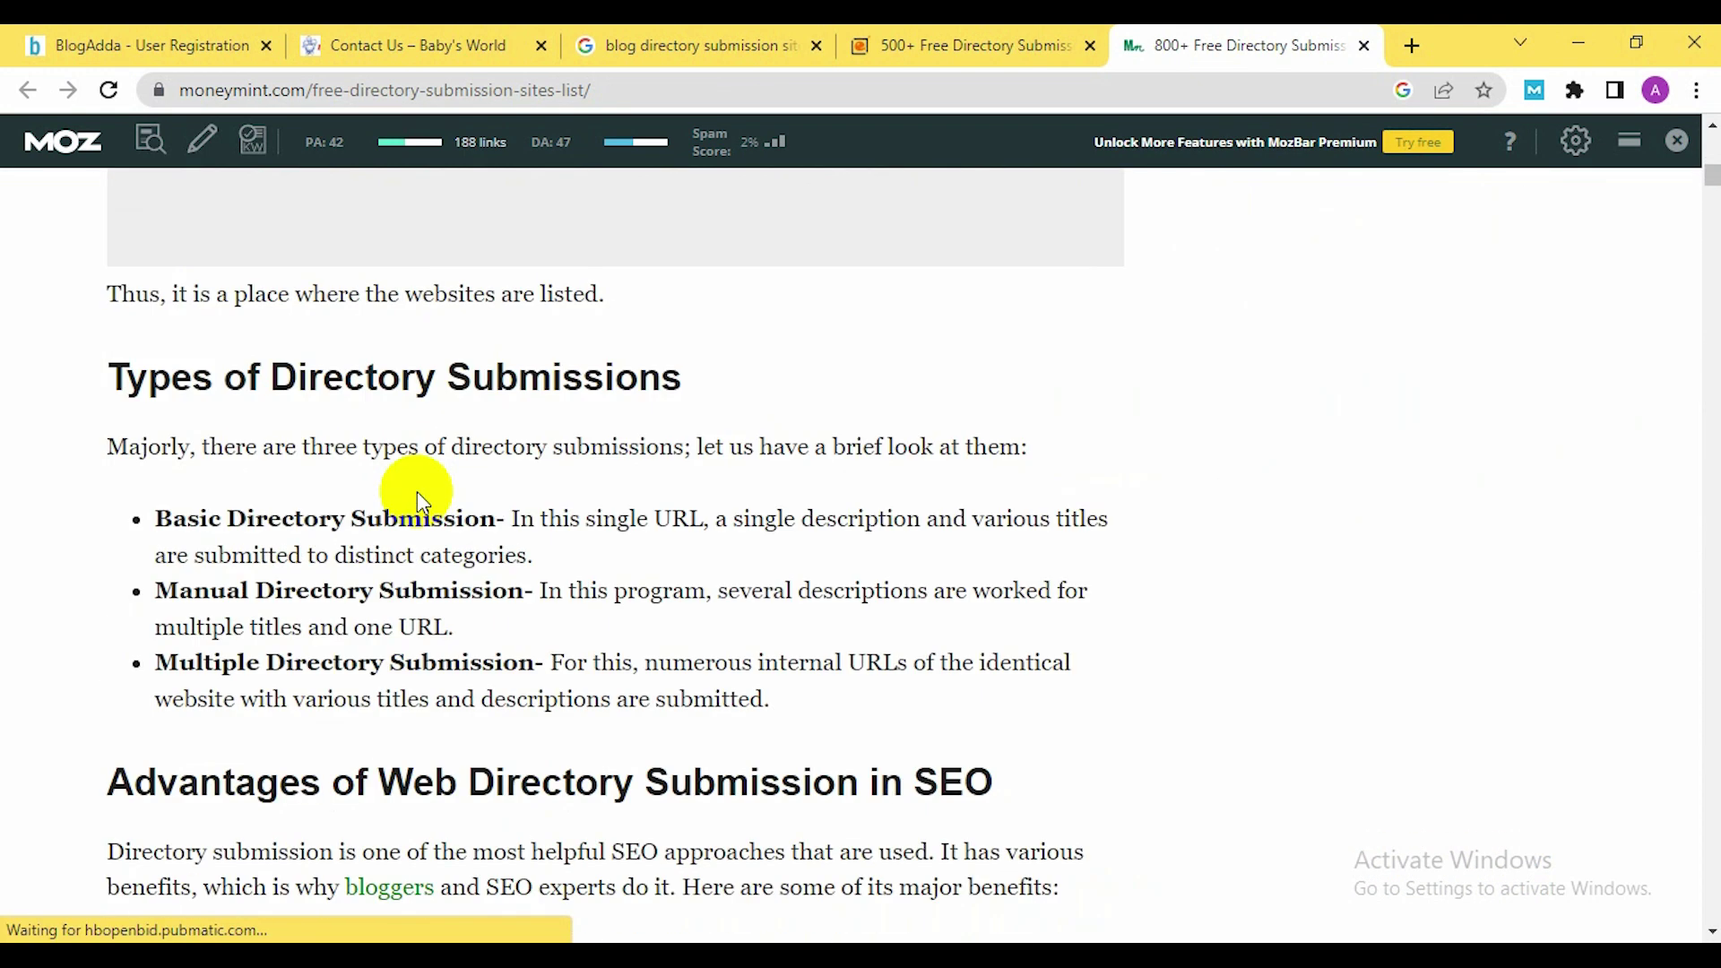
scroll(429, 488, down, 16)
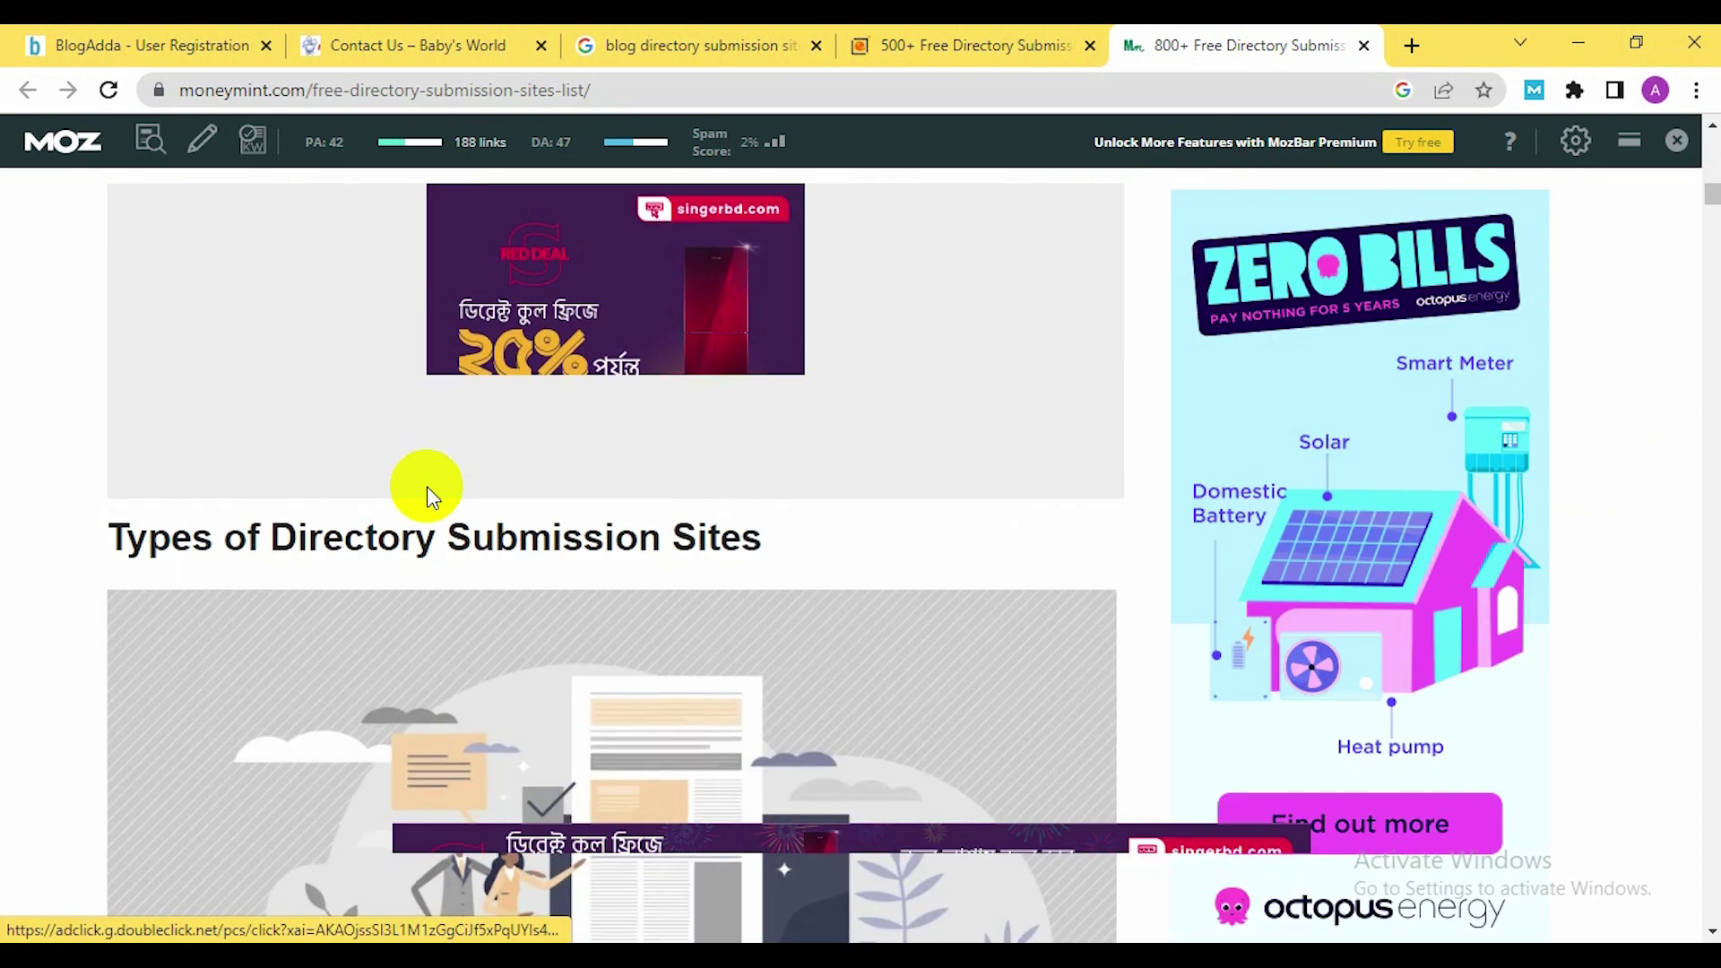
scroll(426, 491, down, 17)
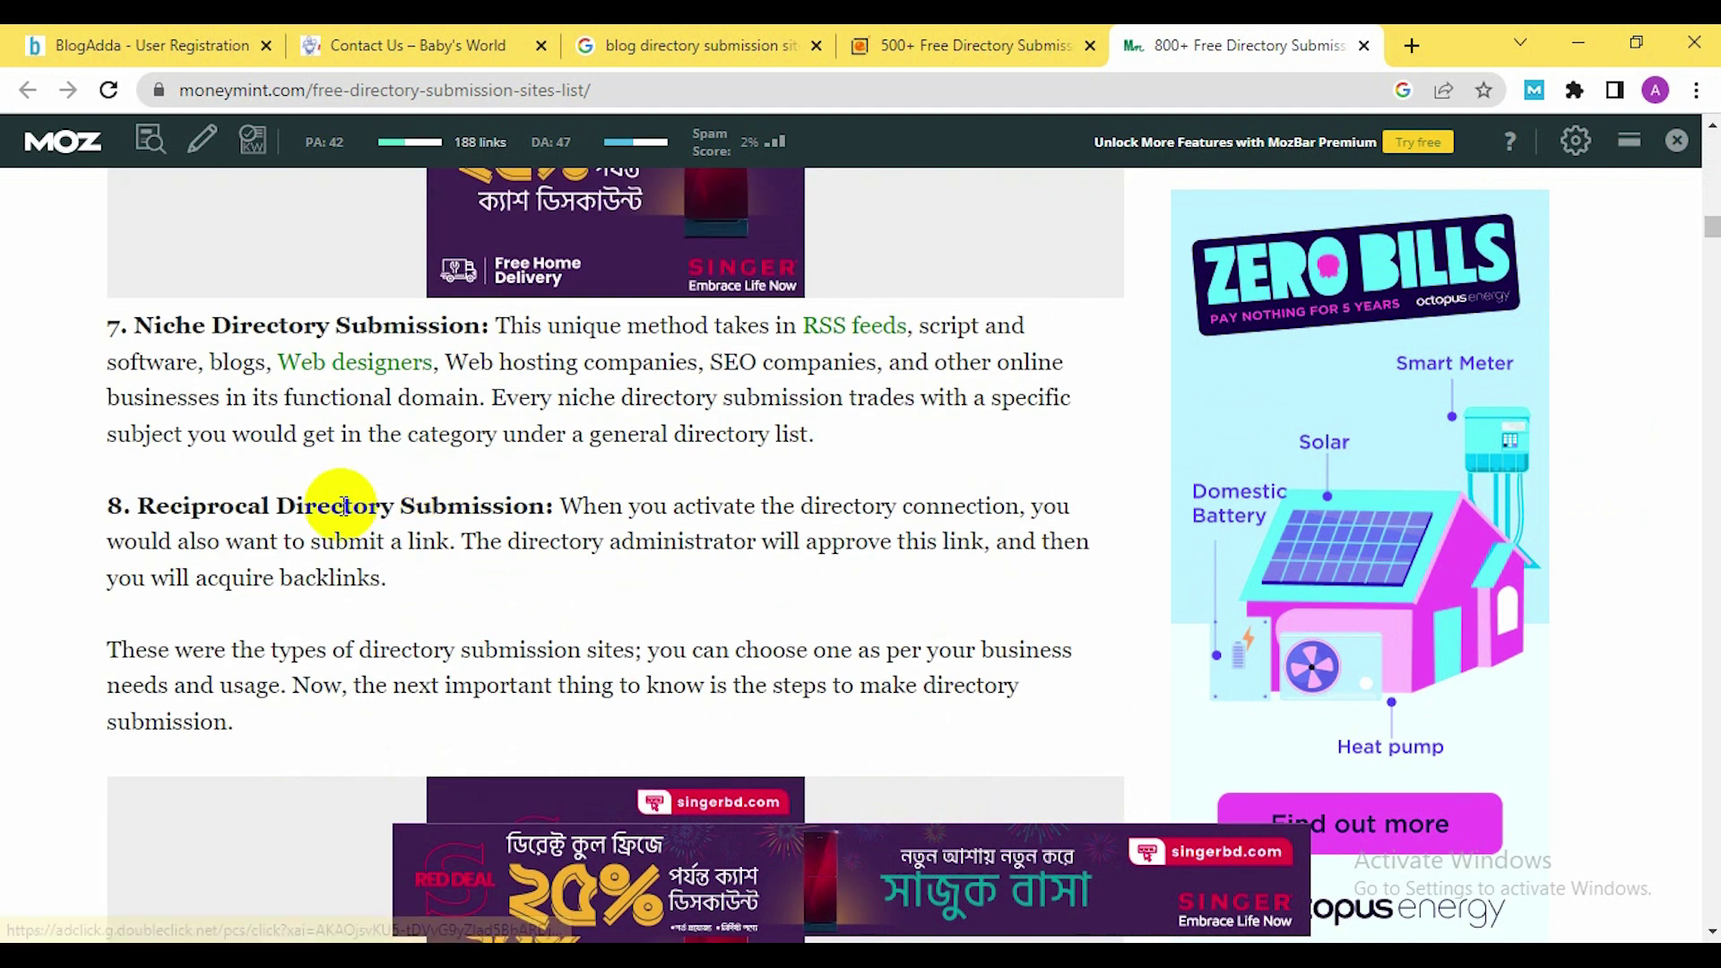
scroll(647, 503, down, 14)
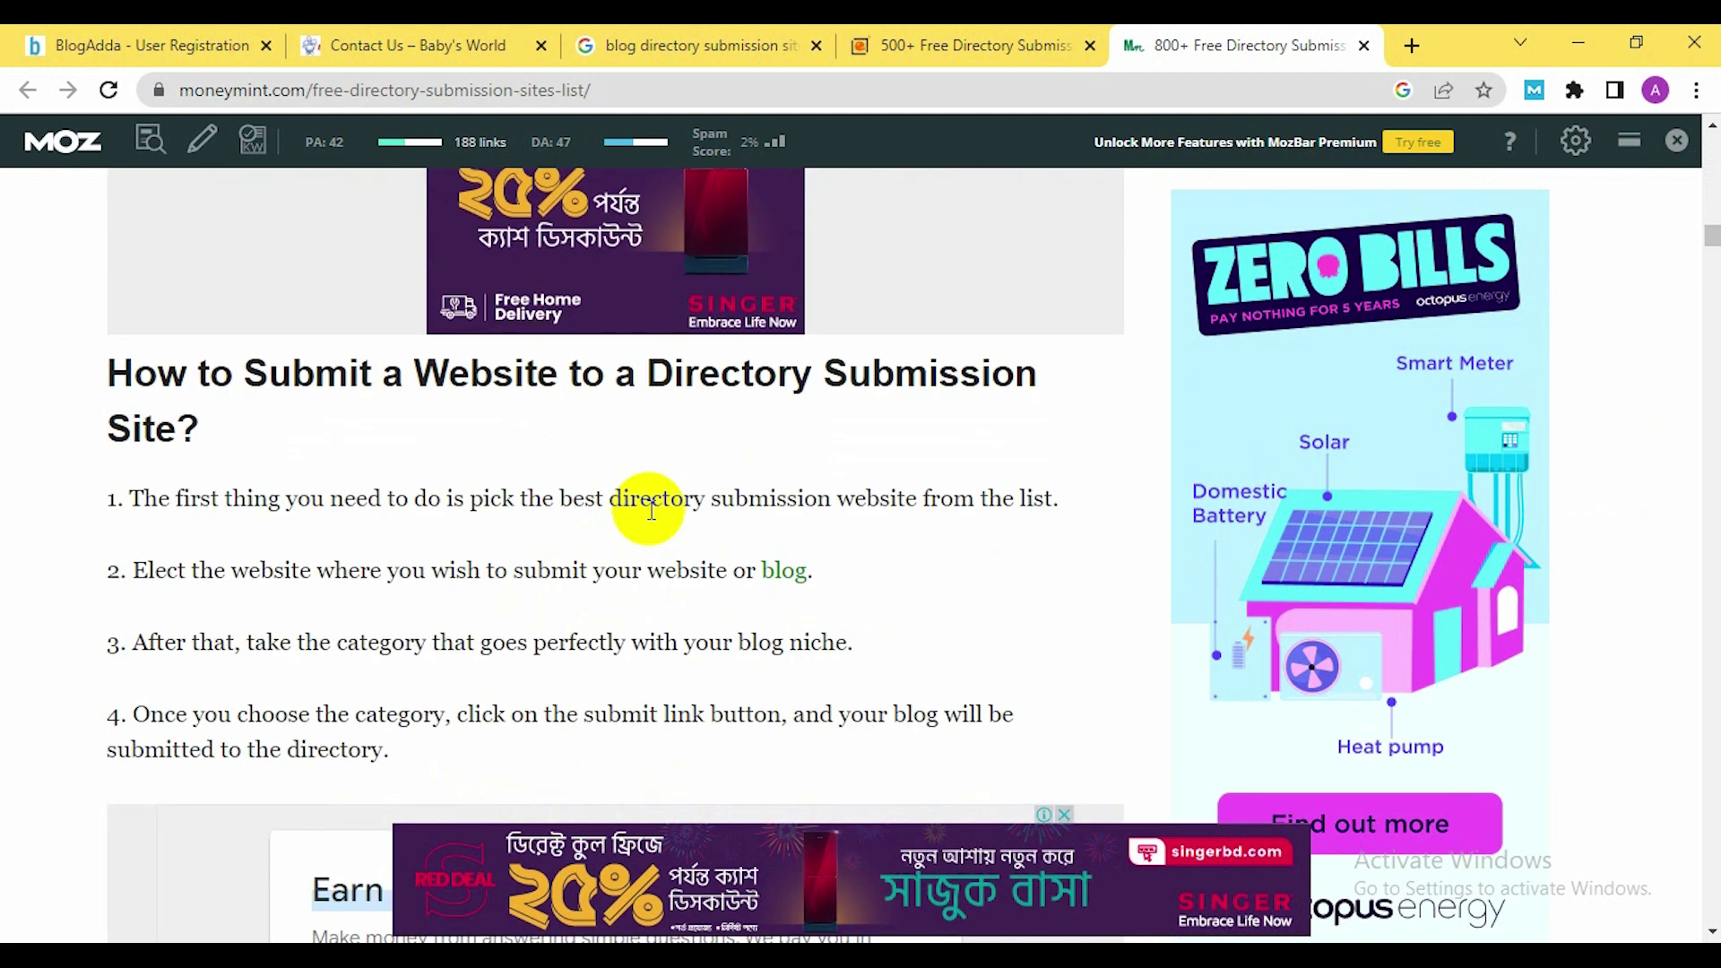
scroll(198, 481, up, 5)
scroll(661, 550, down, 20)
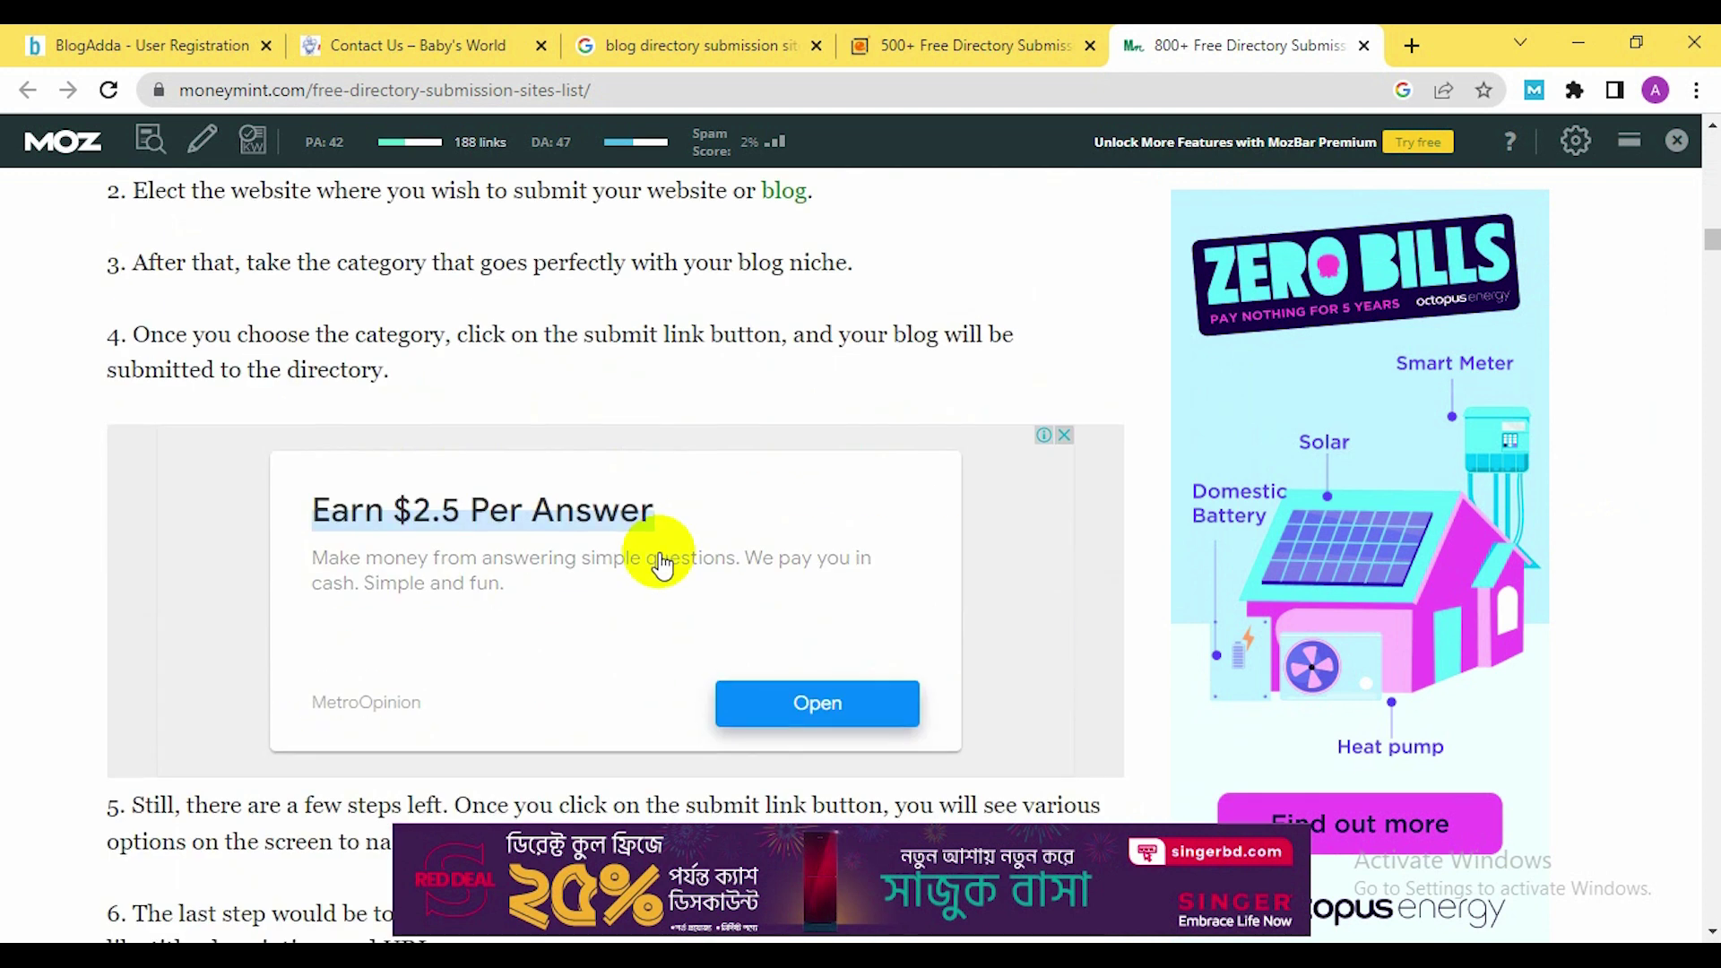
scroll(659, 550, up, 1)
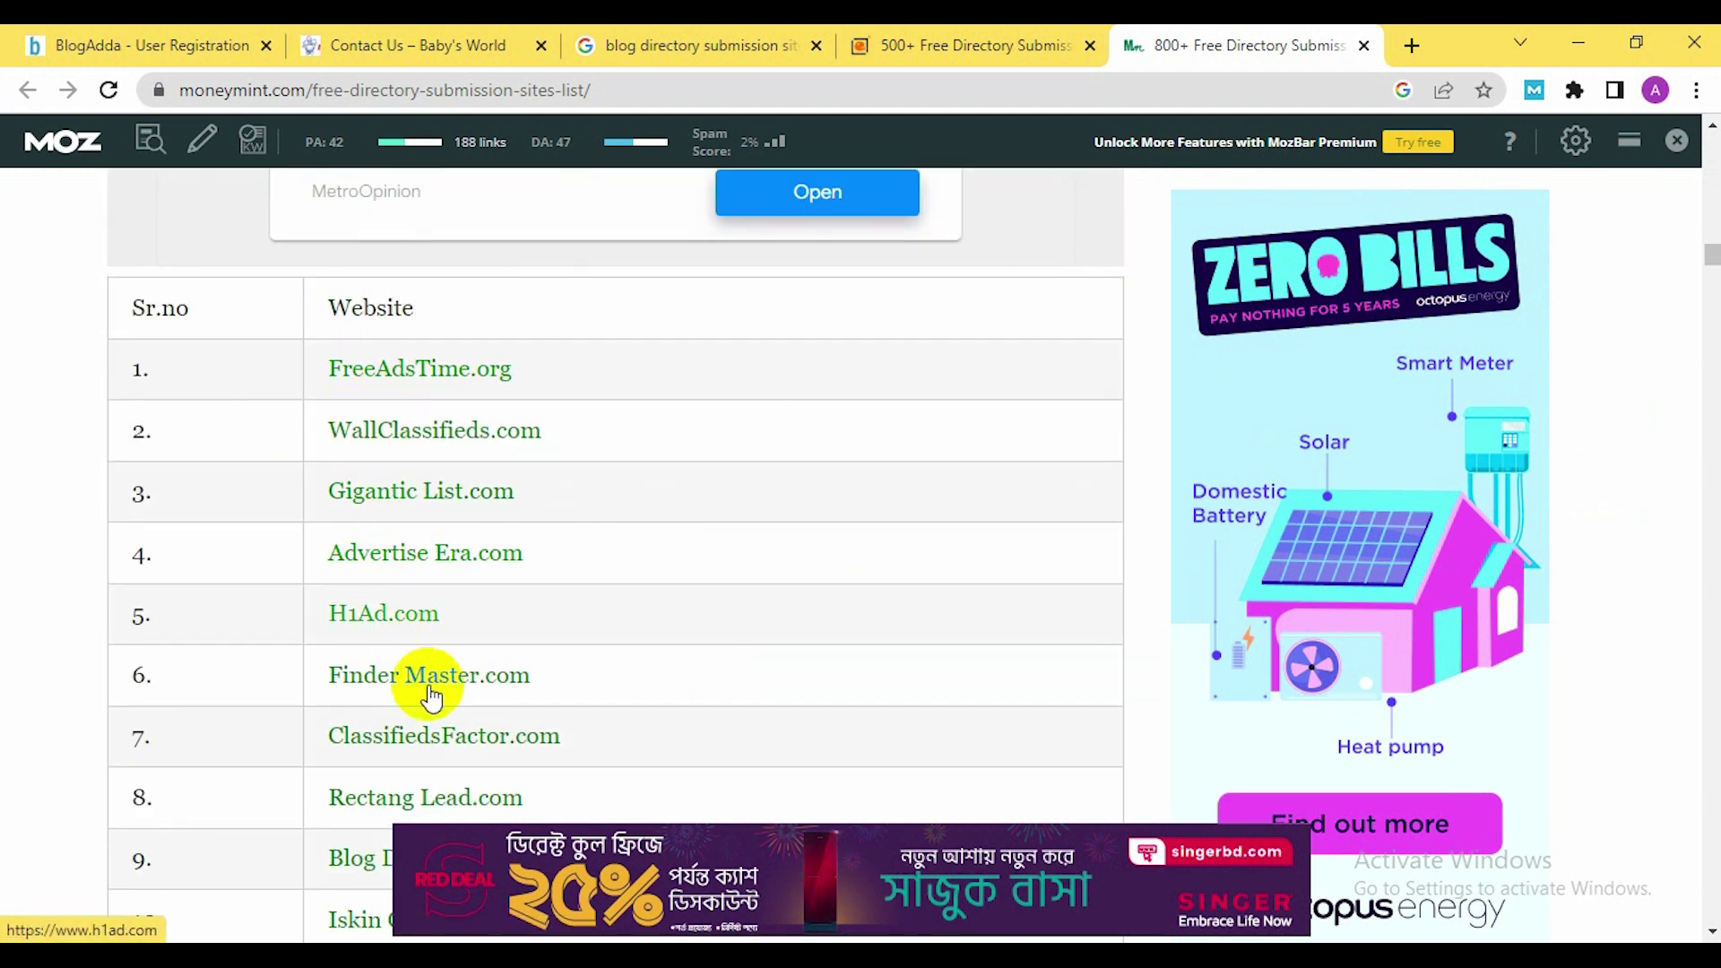
scroll(584, 615, down, 14)
scroll(526, 578, down, 20)
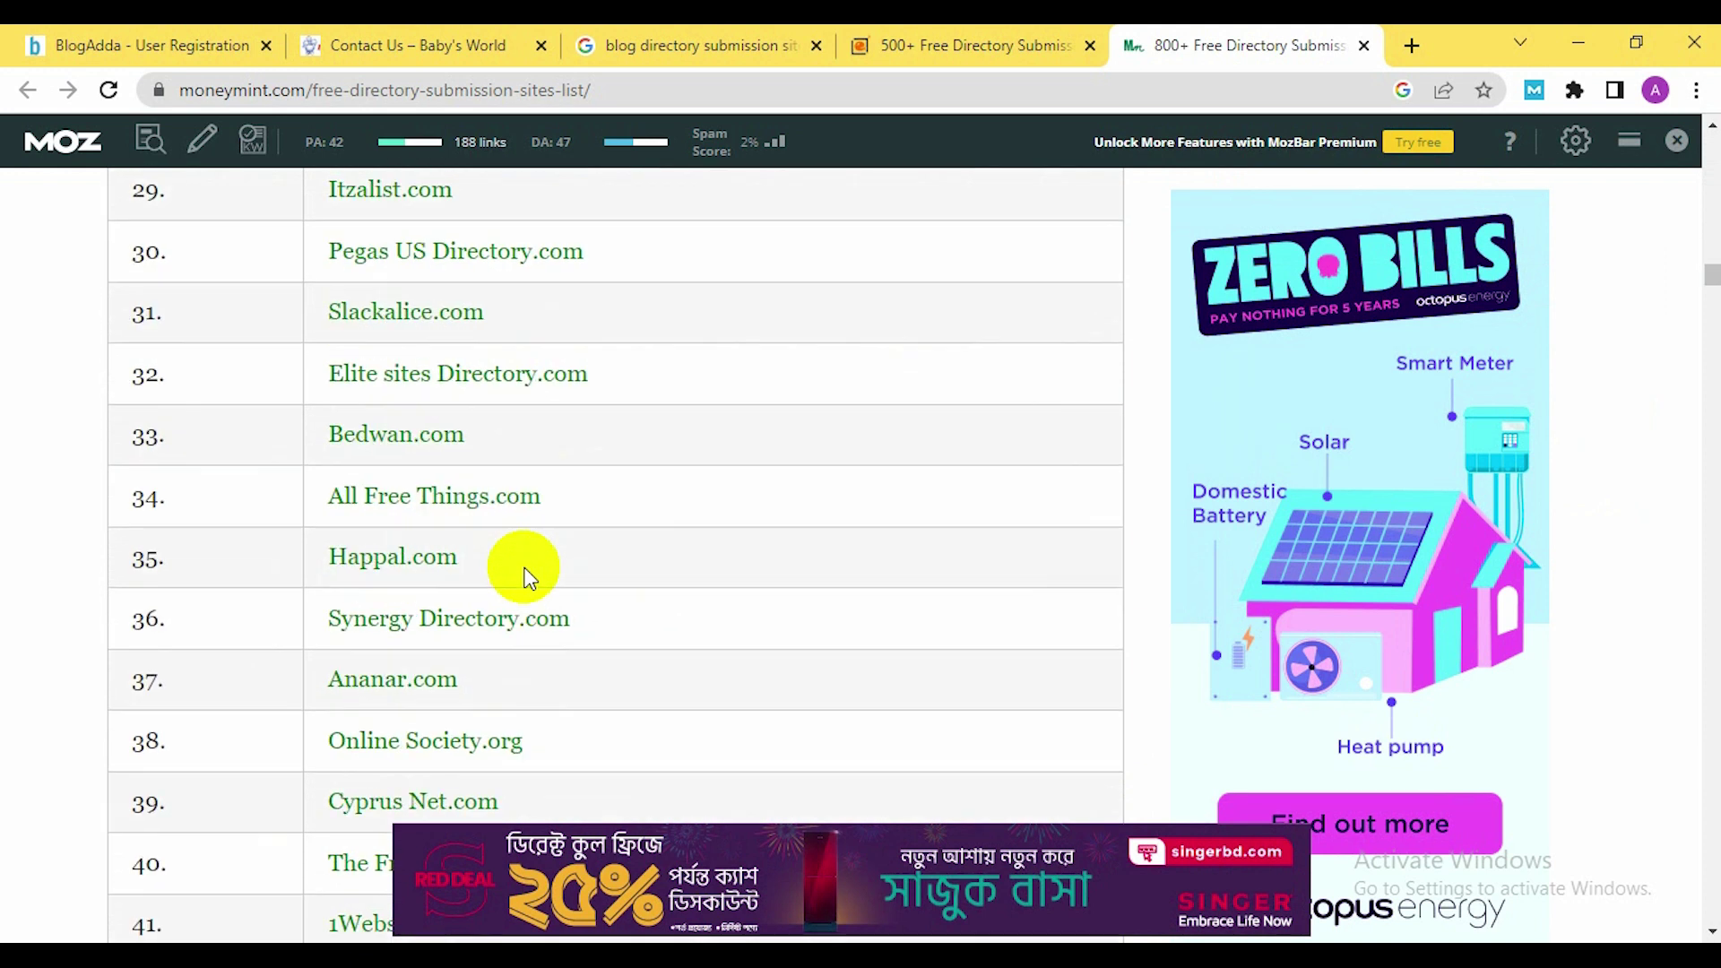
scroll(526, 578, down, 11)
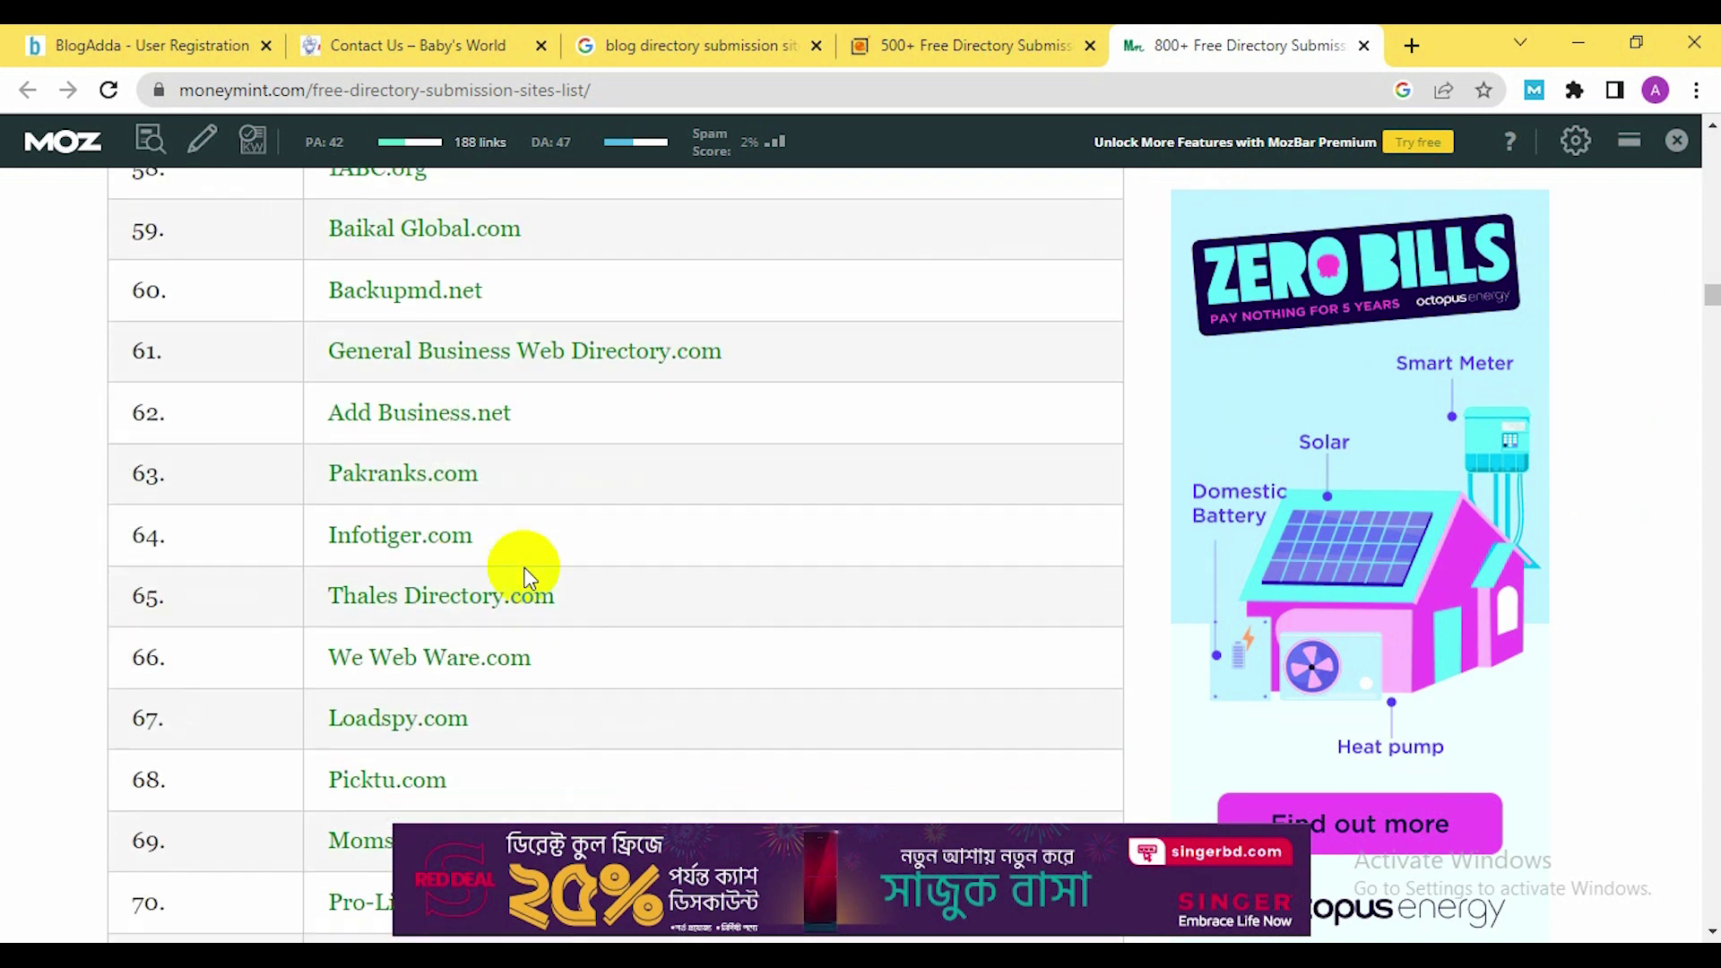
scroll(530, 566, down, 4)
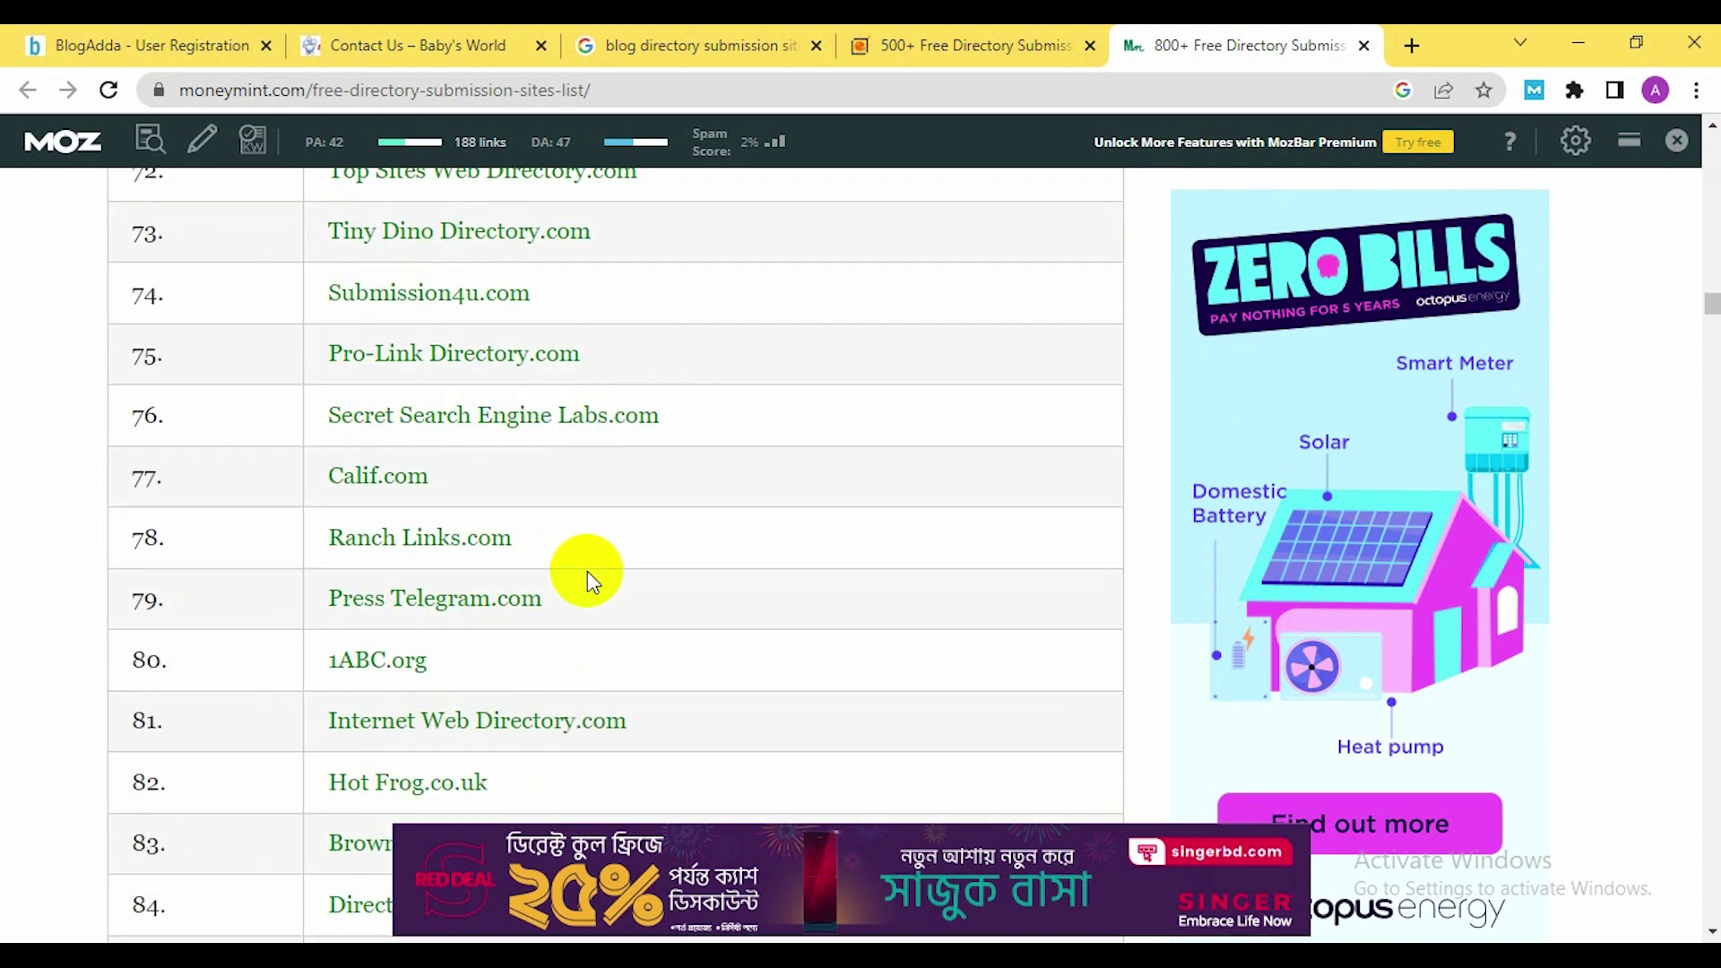
scroll(588, 572, down, 7)
scroll(588, 571, down, 20)
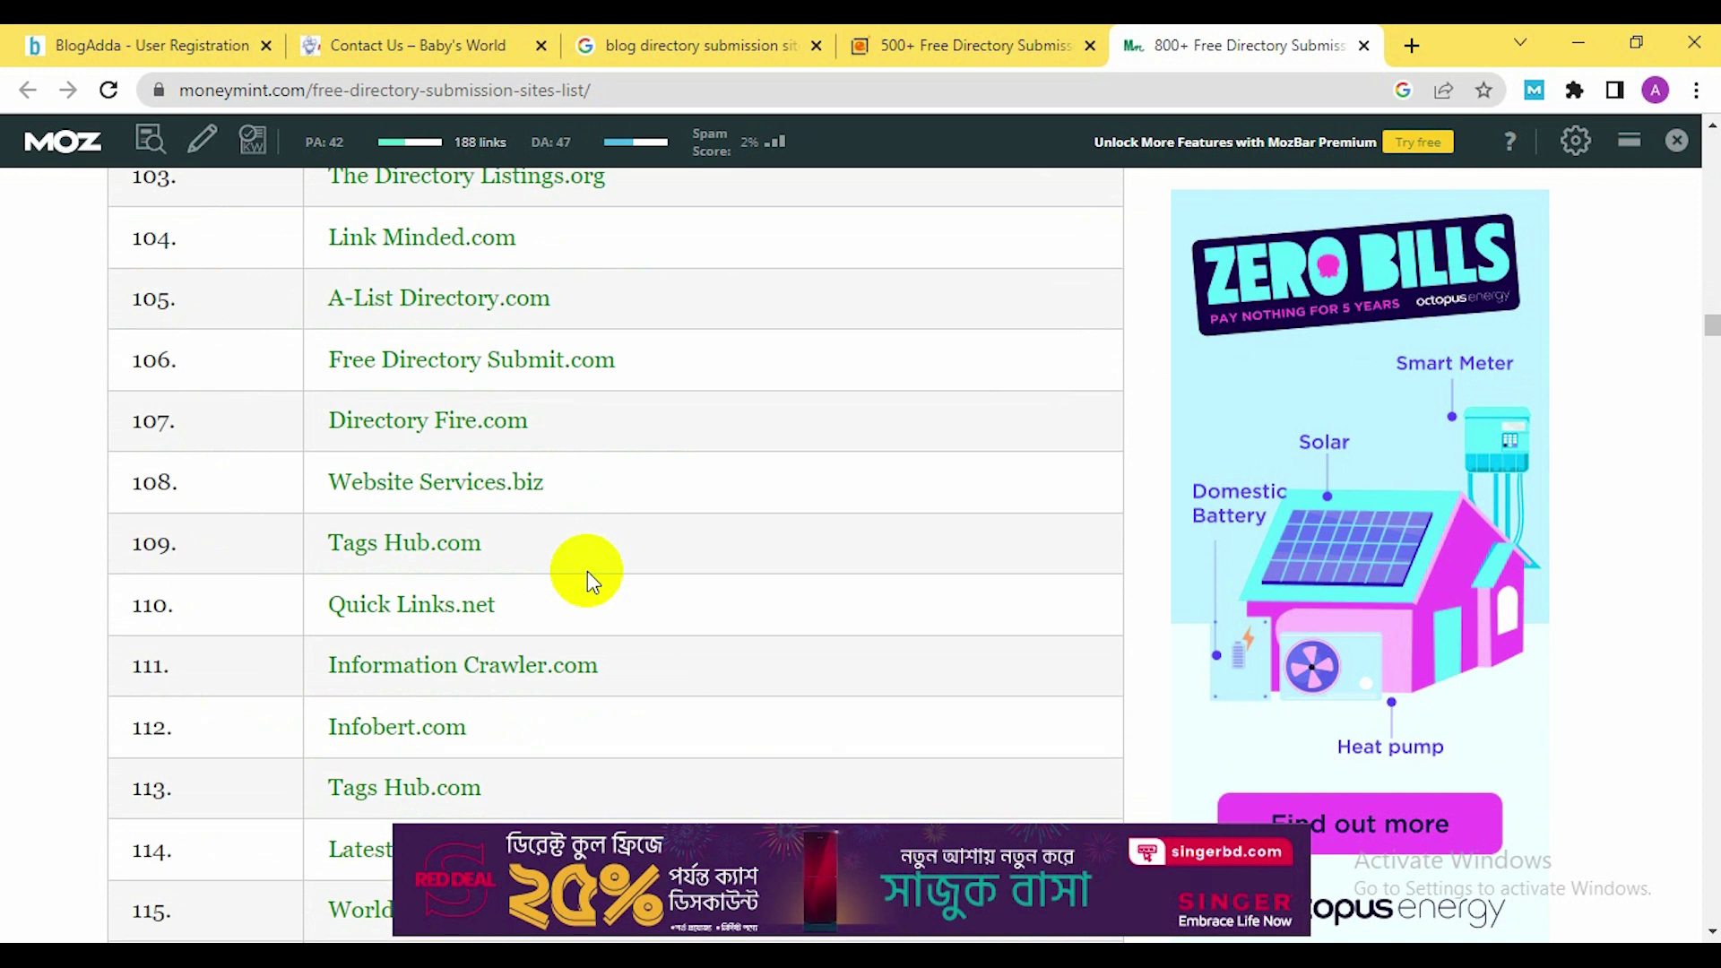
scroll(588, 578, down, 3)
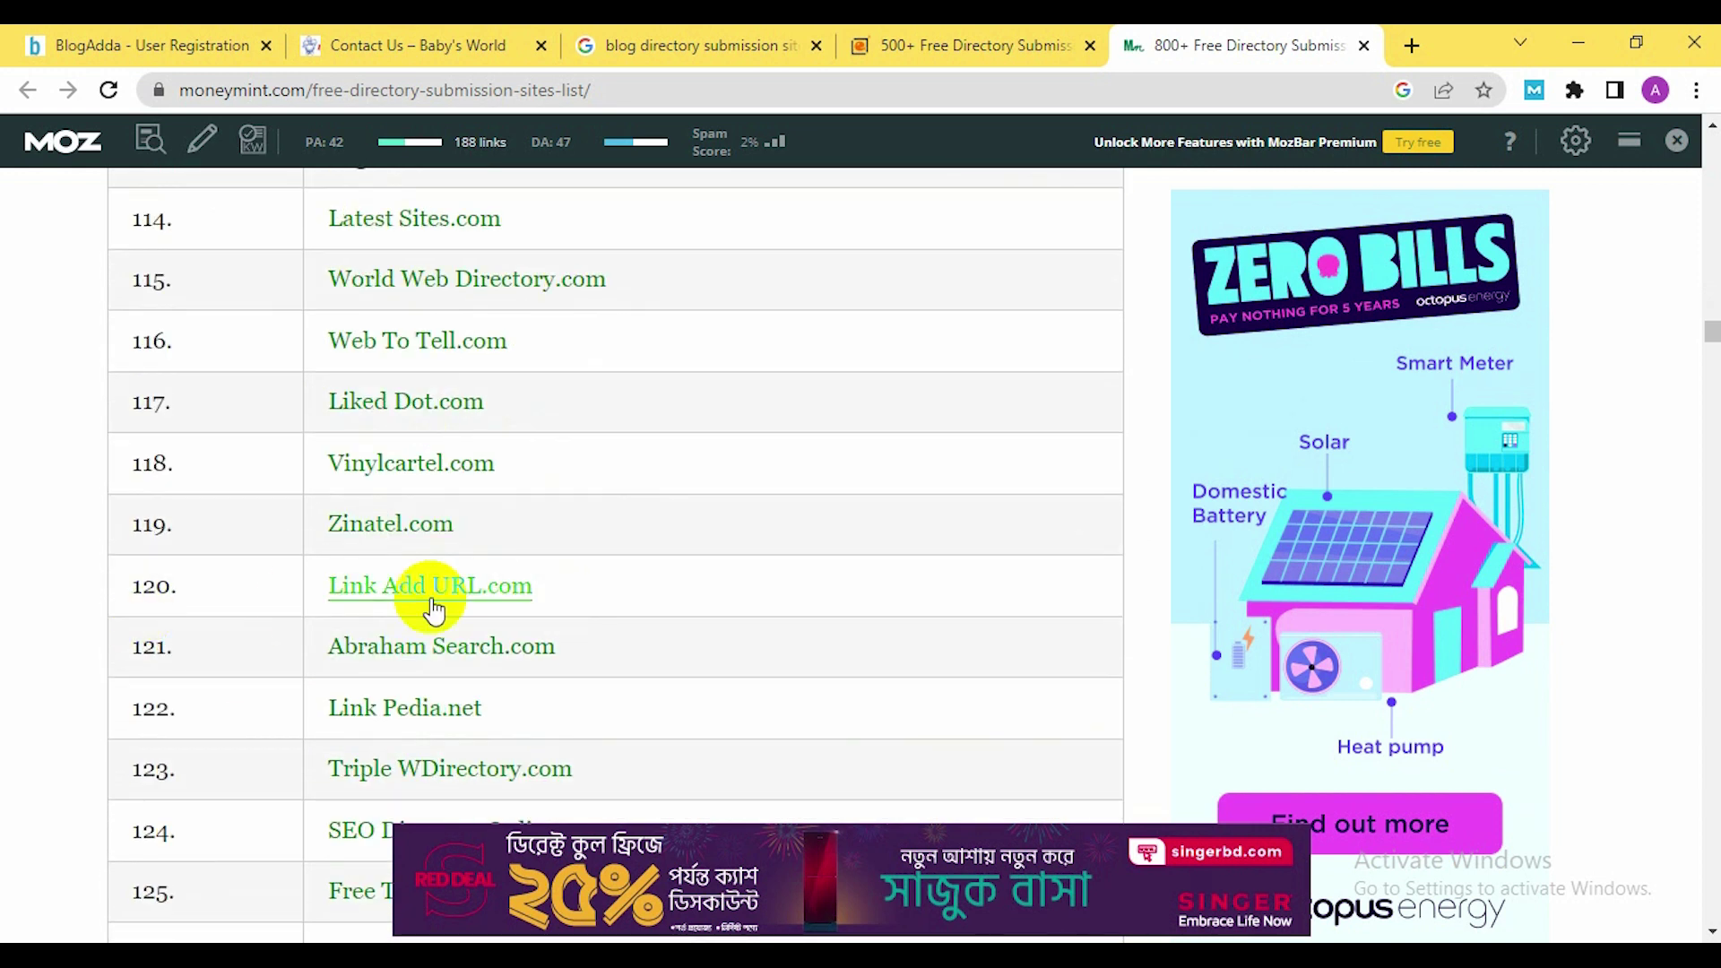
Open Zinatel.com, entry 119, in a new tab and view it
right_click(380, 533)
click(421, 547)
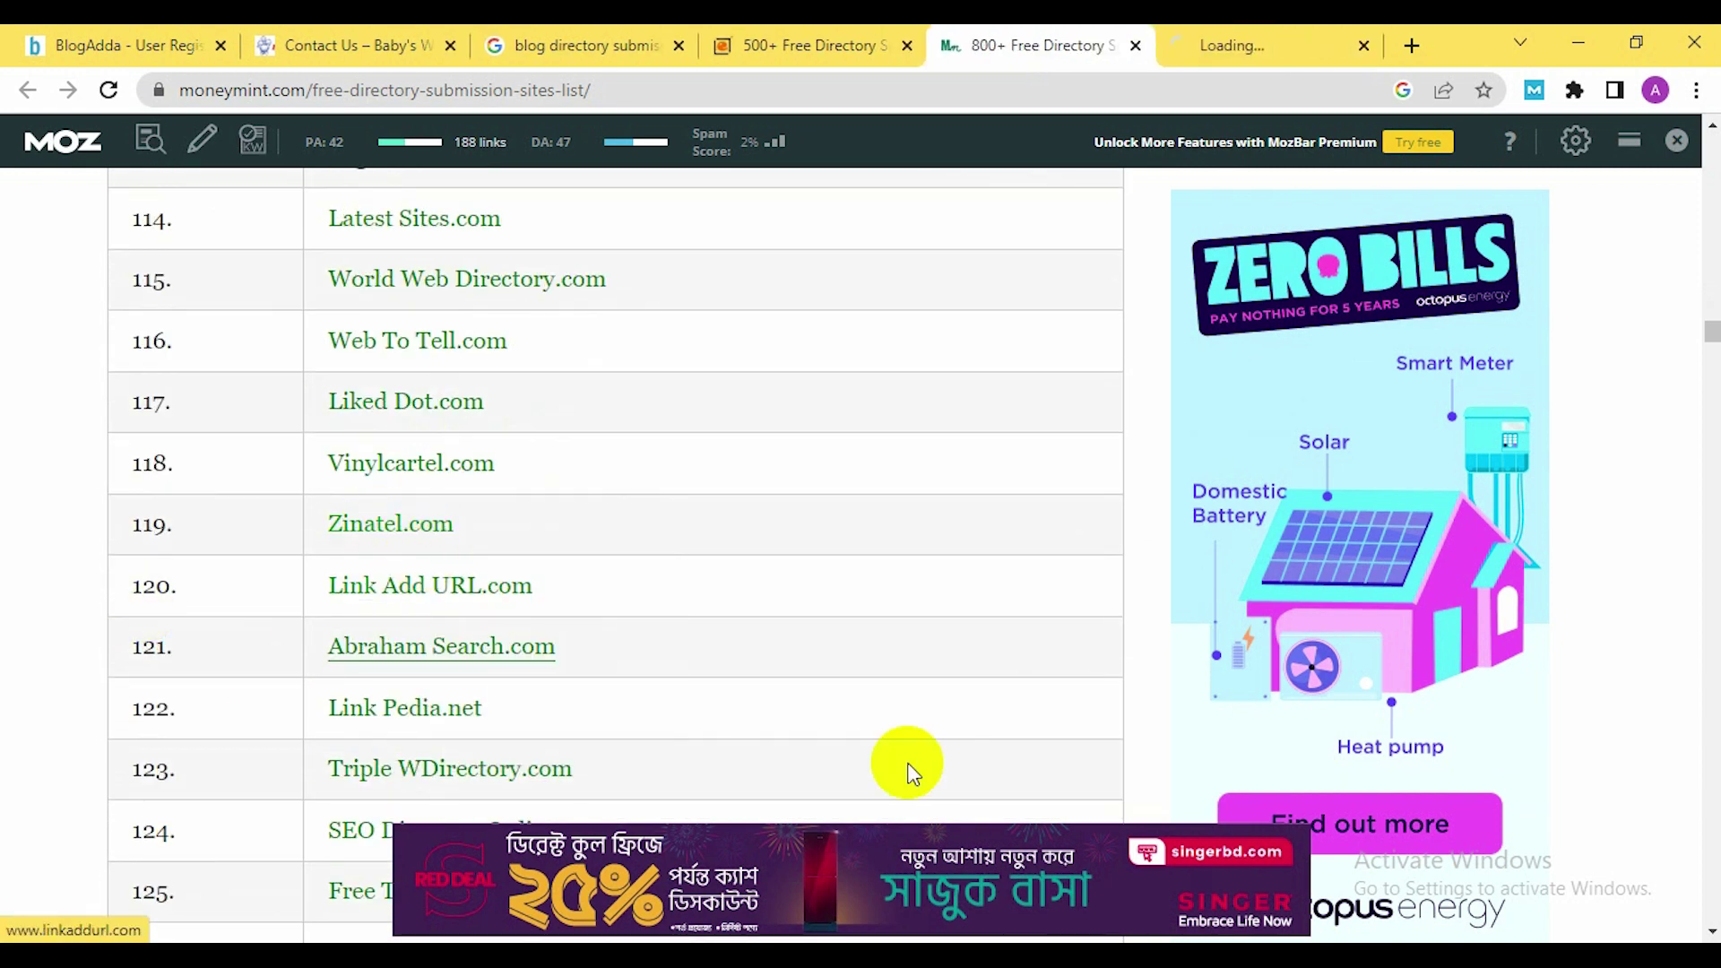
click(1254, 45)
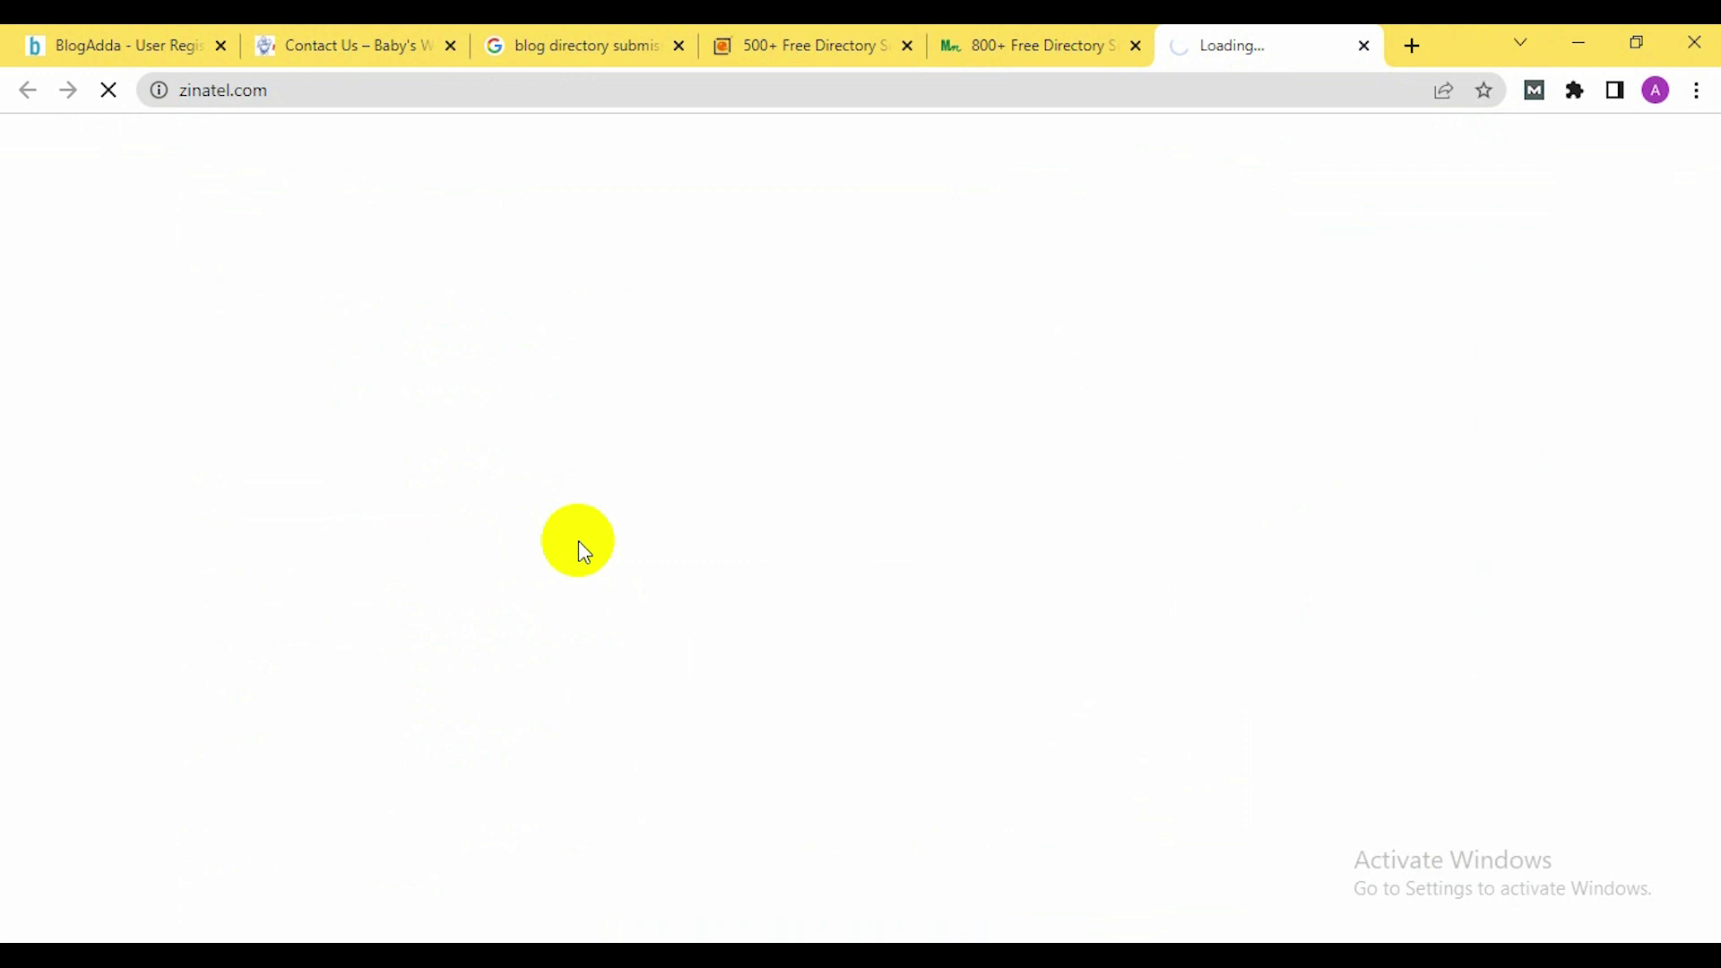